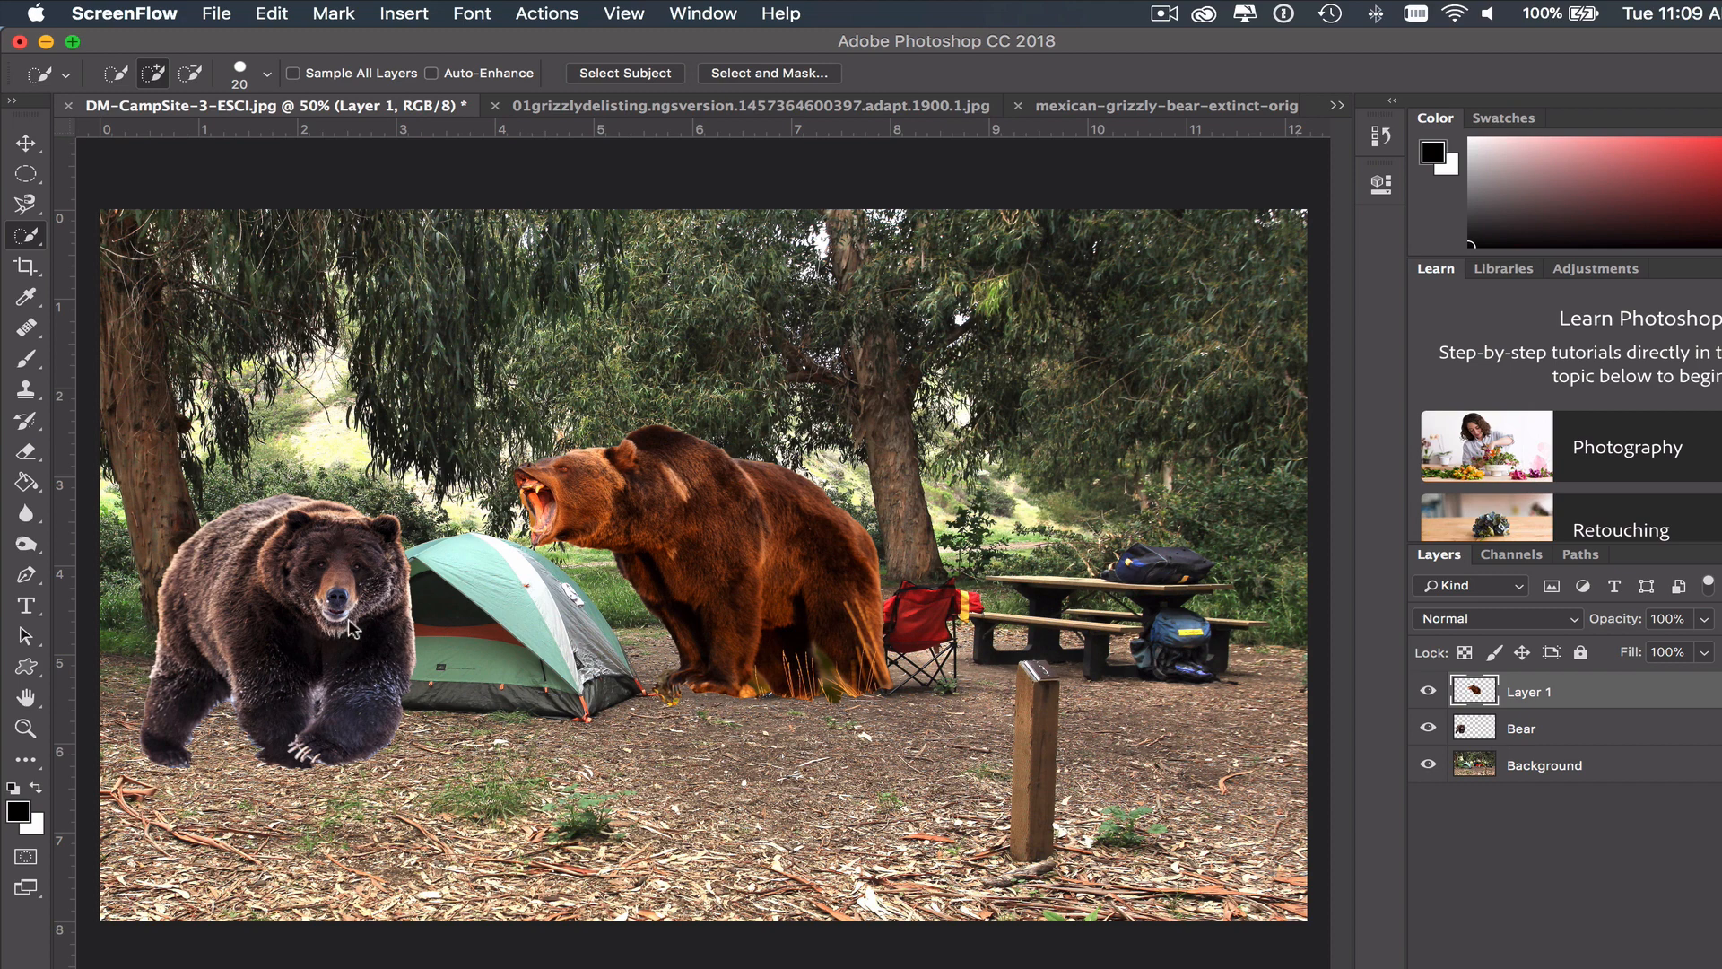
# - Rename Layer 1 as "Bear open mouth"
pyautogui.doubleClick(1530, 693)
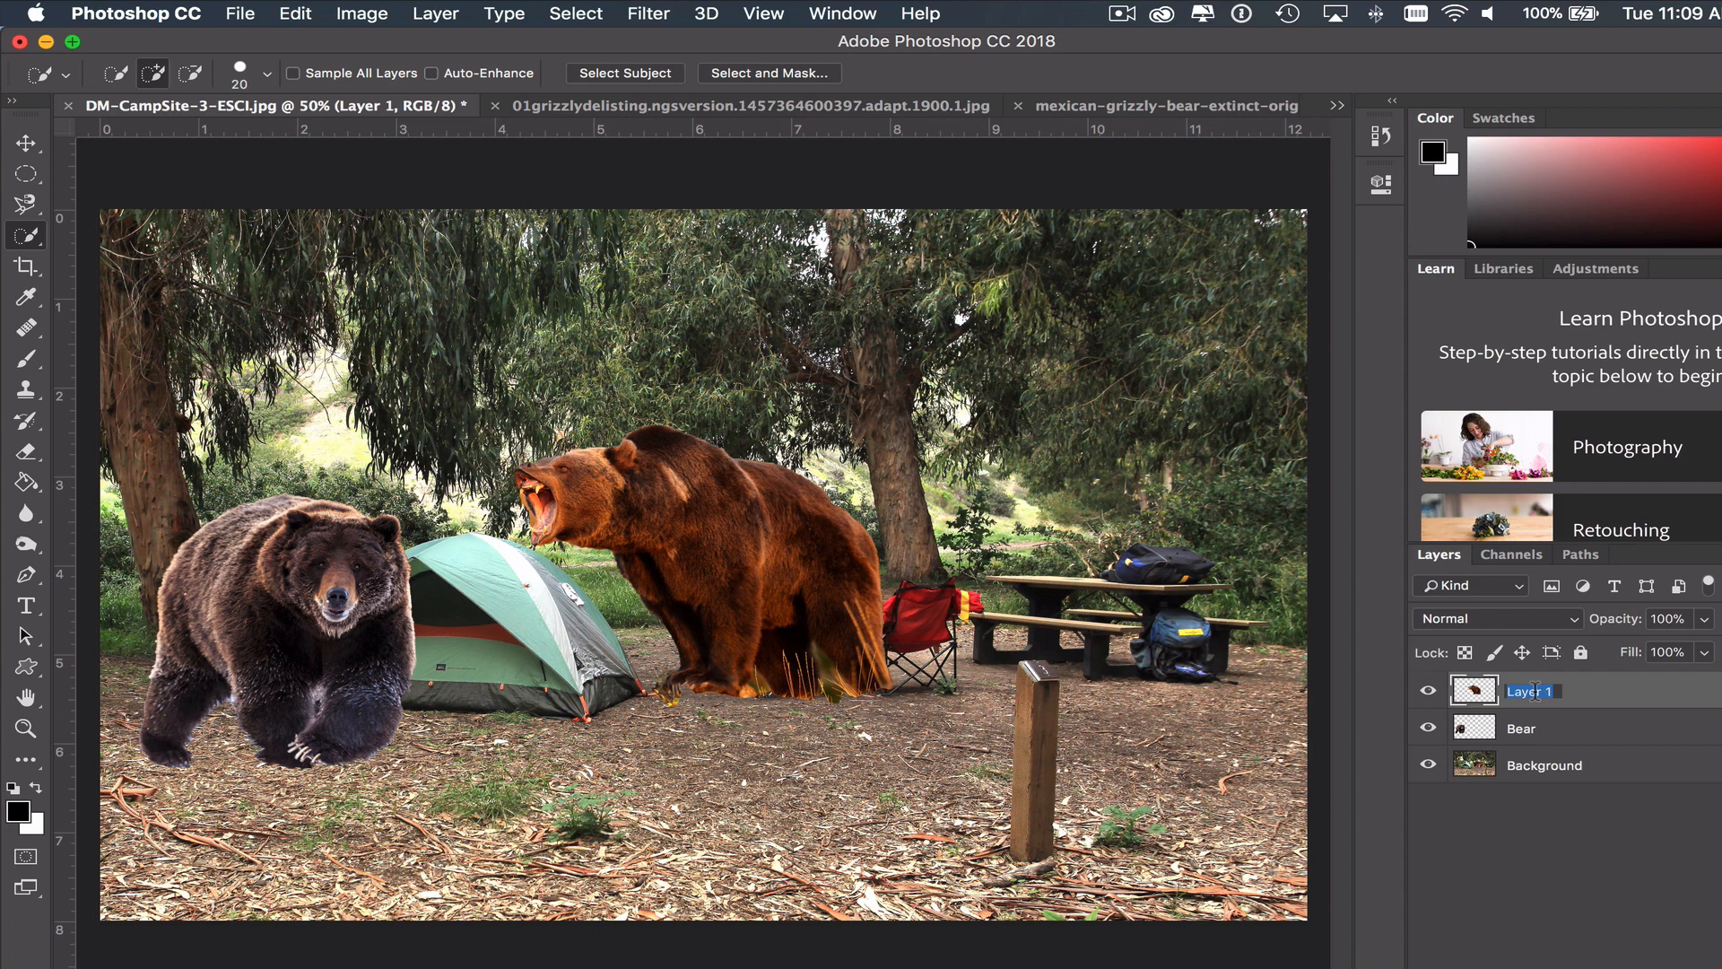
pyautogui.write('Bear open mouth')
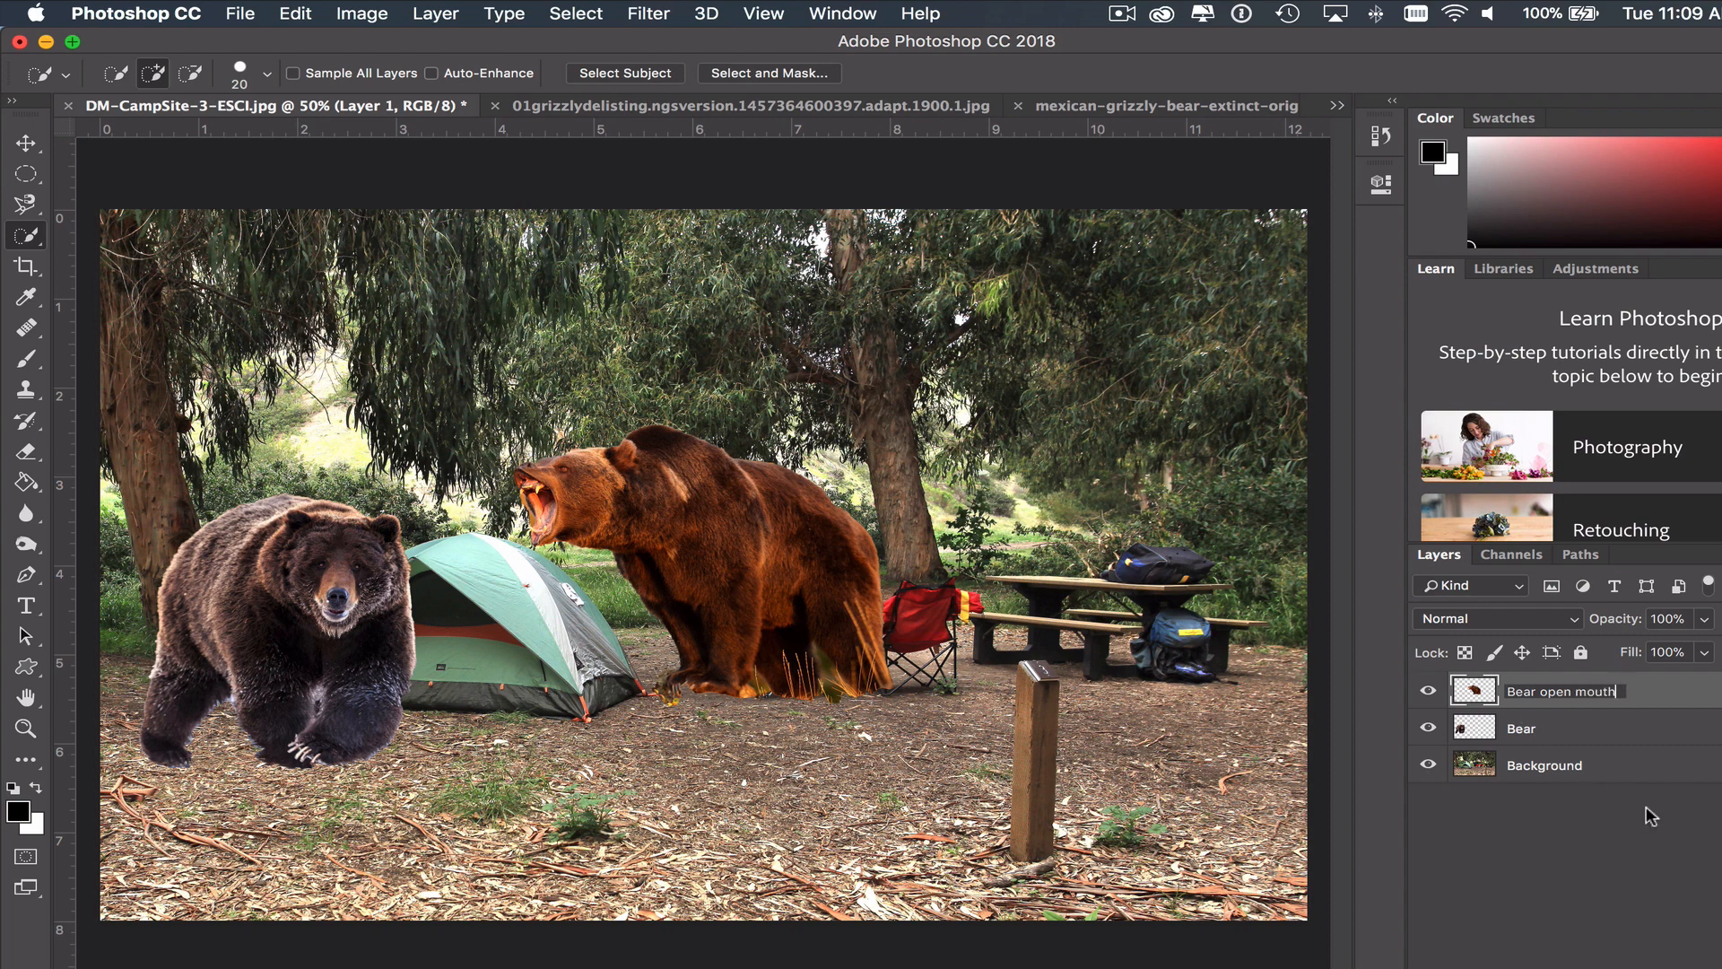
pyautogui.press('Return')
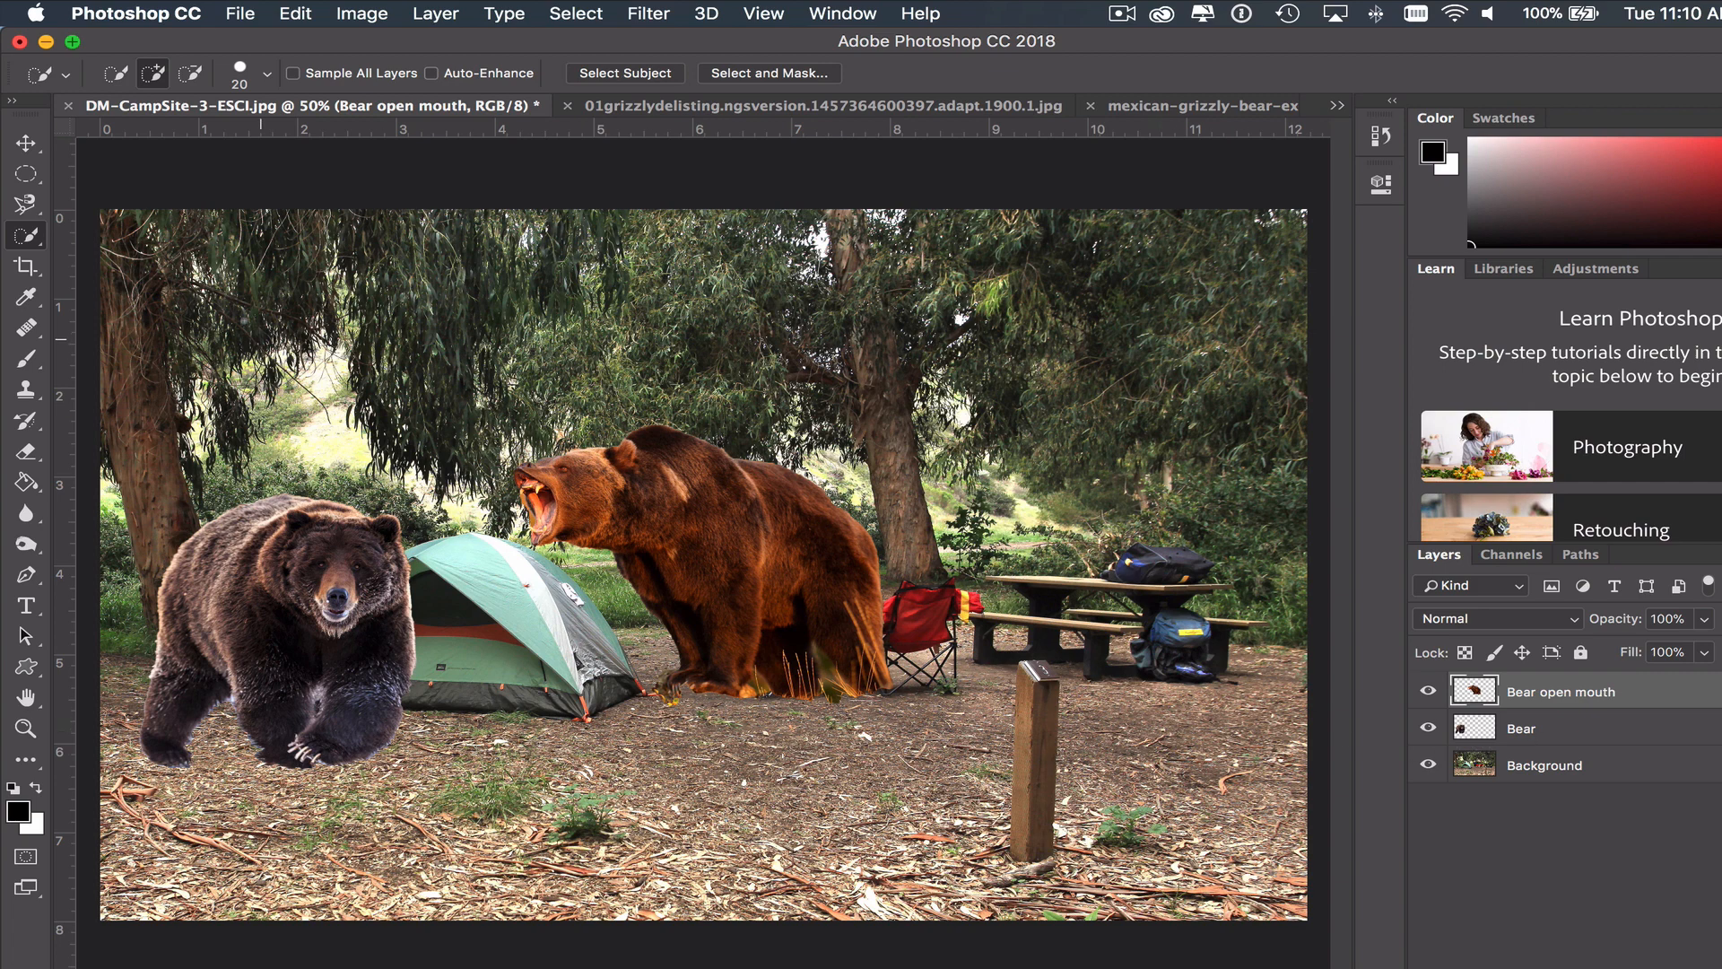
# - Move the open-mouthed bear over the tent, and move the dark bear on the Bear layer behind its hindquarters
pyautogui.click(26, 144)
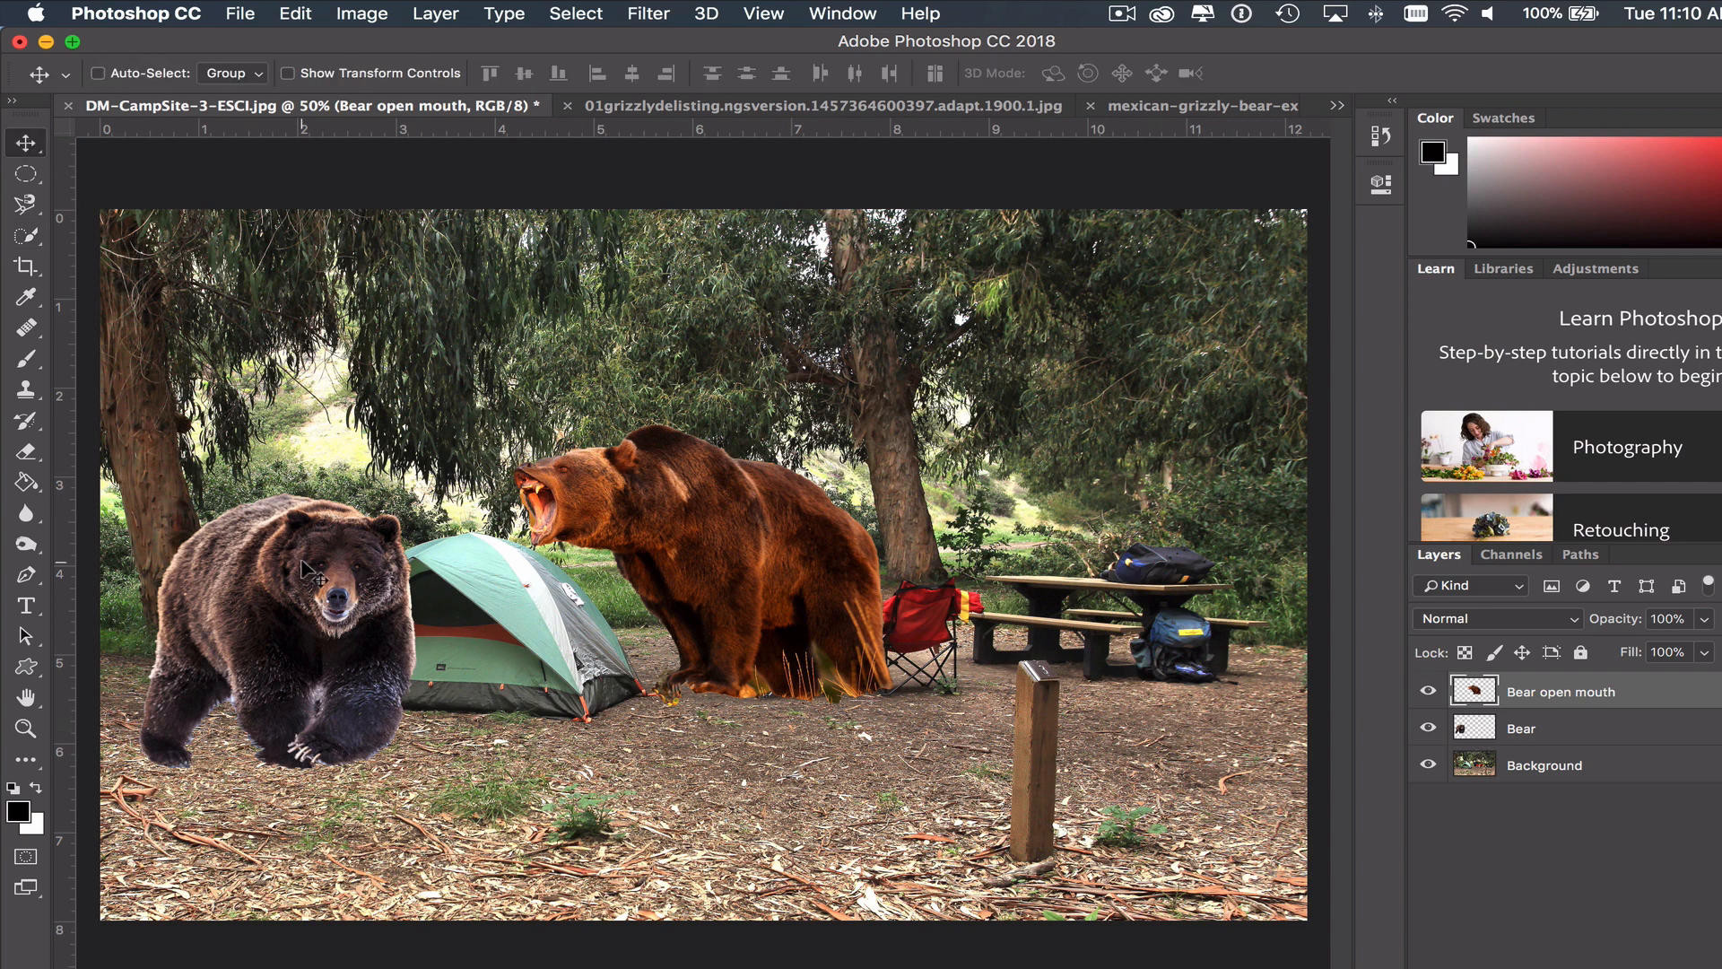
pyautogui.moveTo(310, 572); pyautogui.dragTo(63, 630)
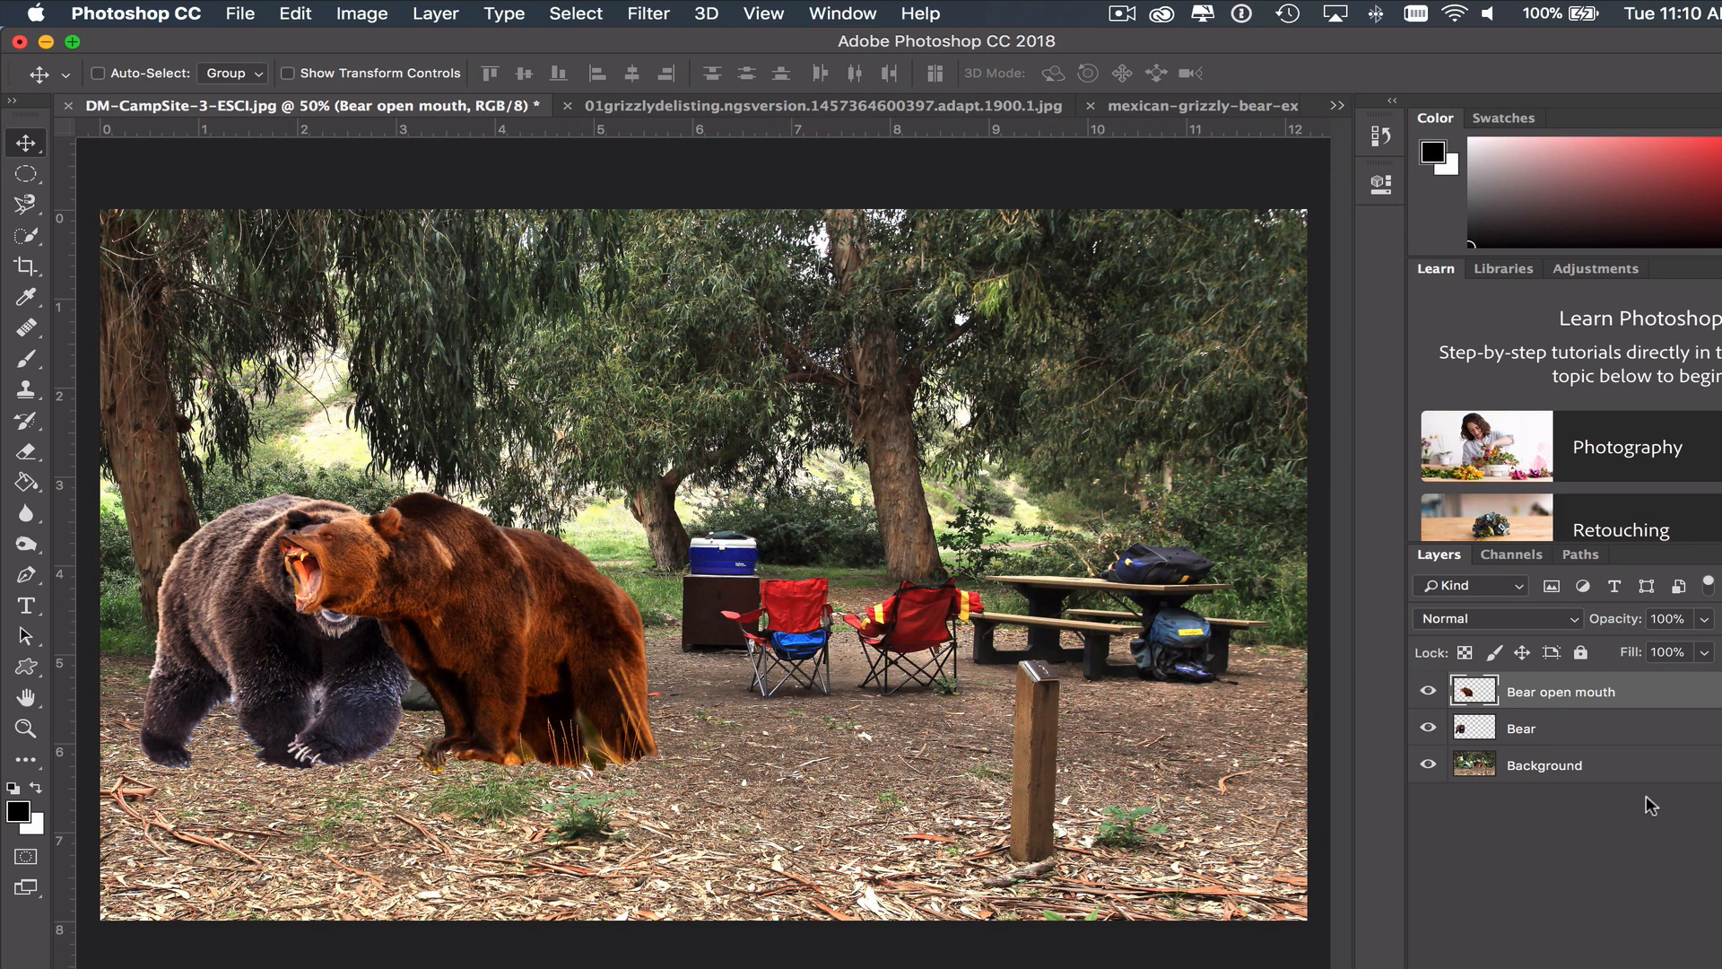
pyautogui.click(1551, 734)
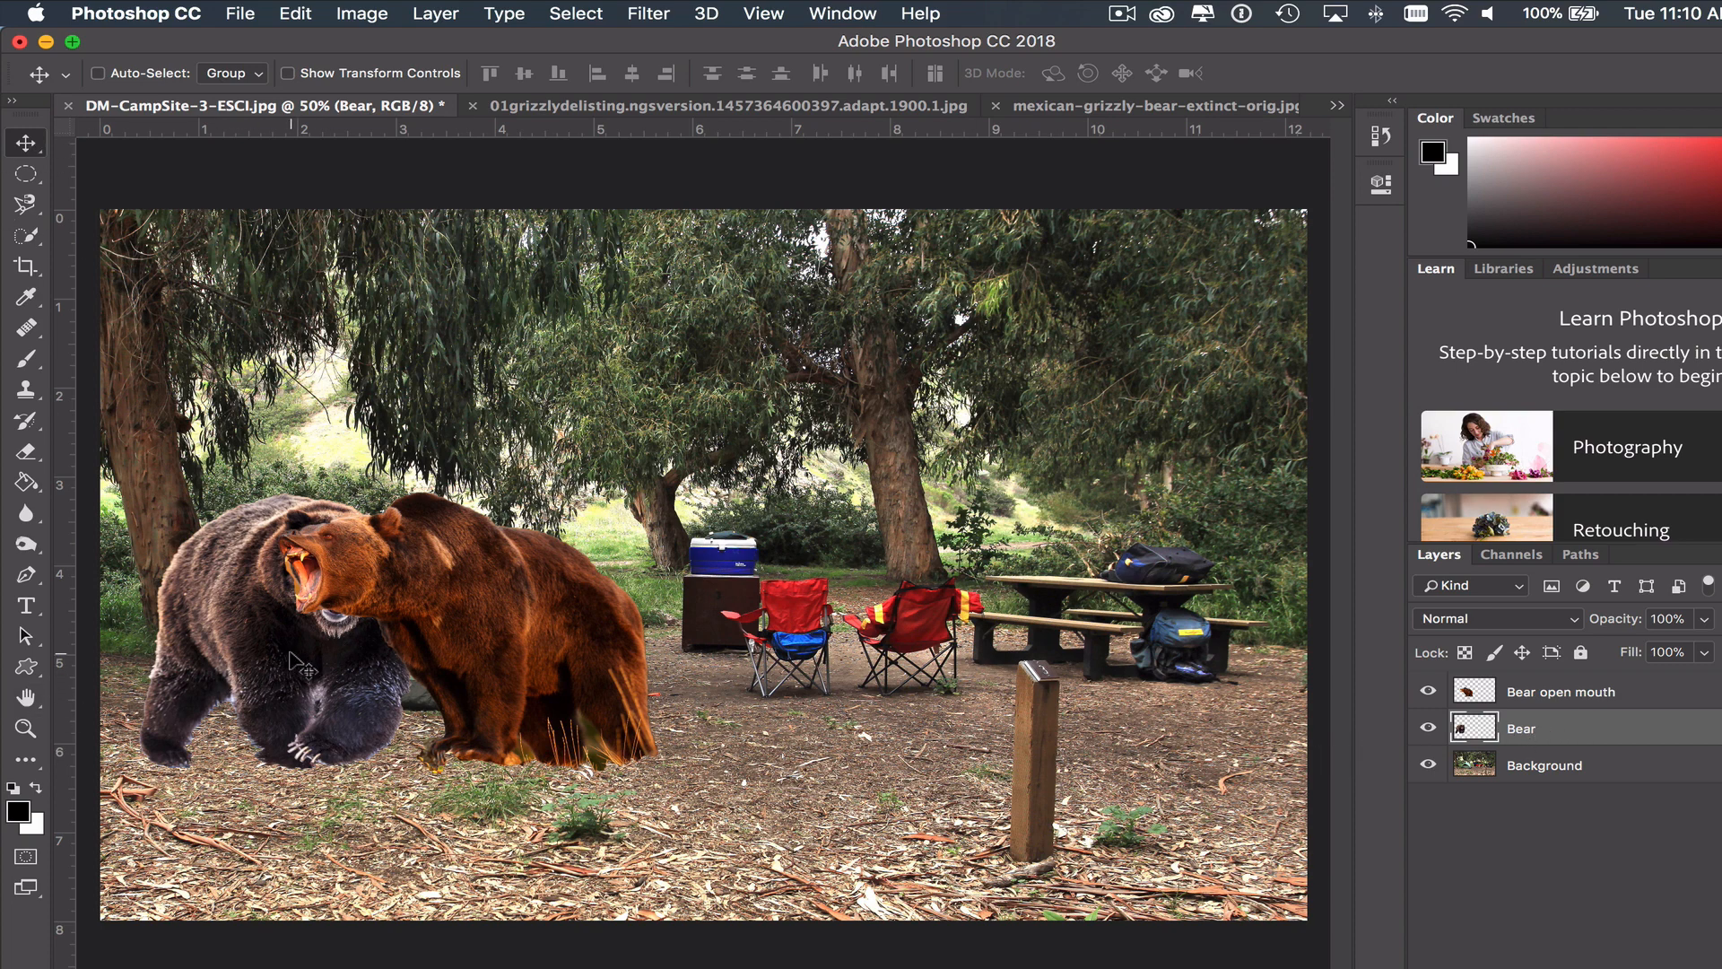
pyautogui.moveTo(289, 664); pyautogui.dragTo(654, 644)
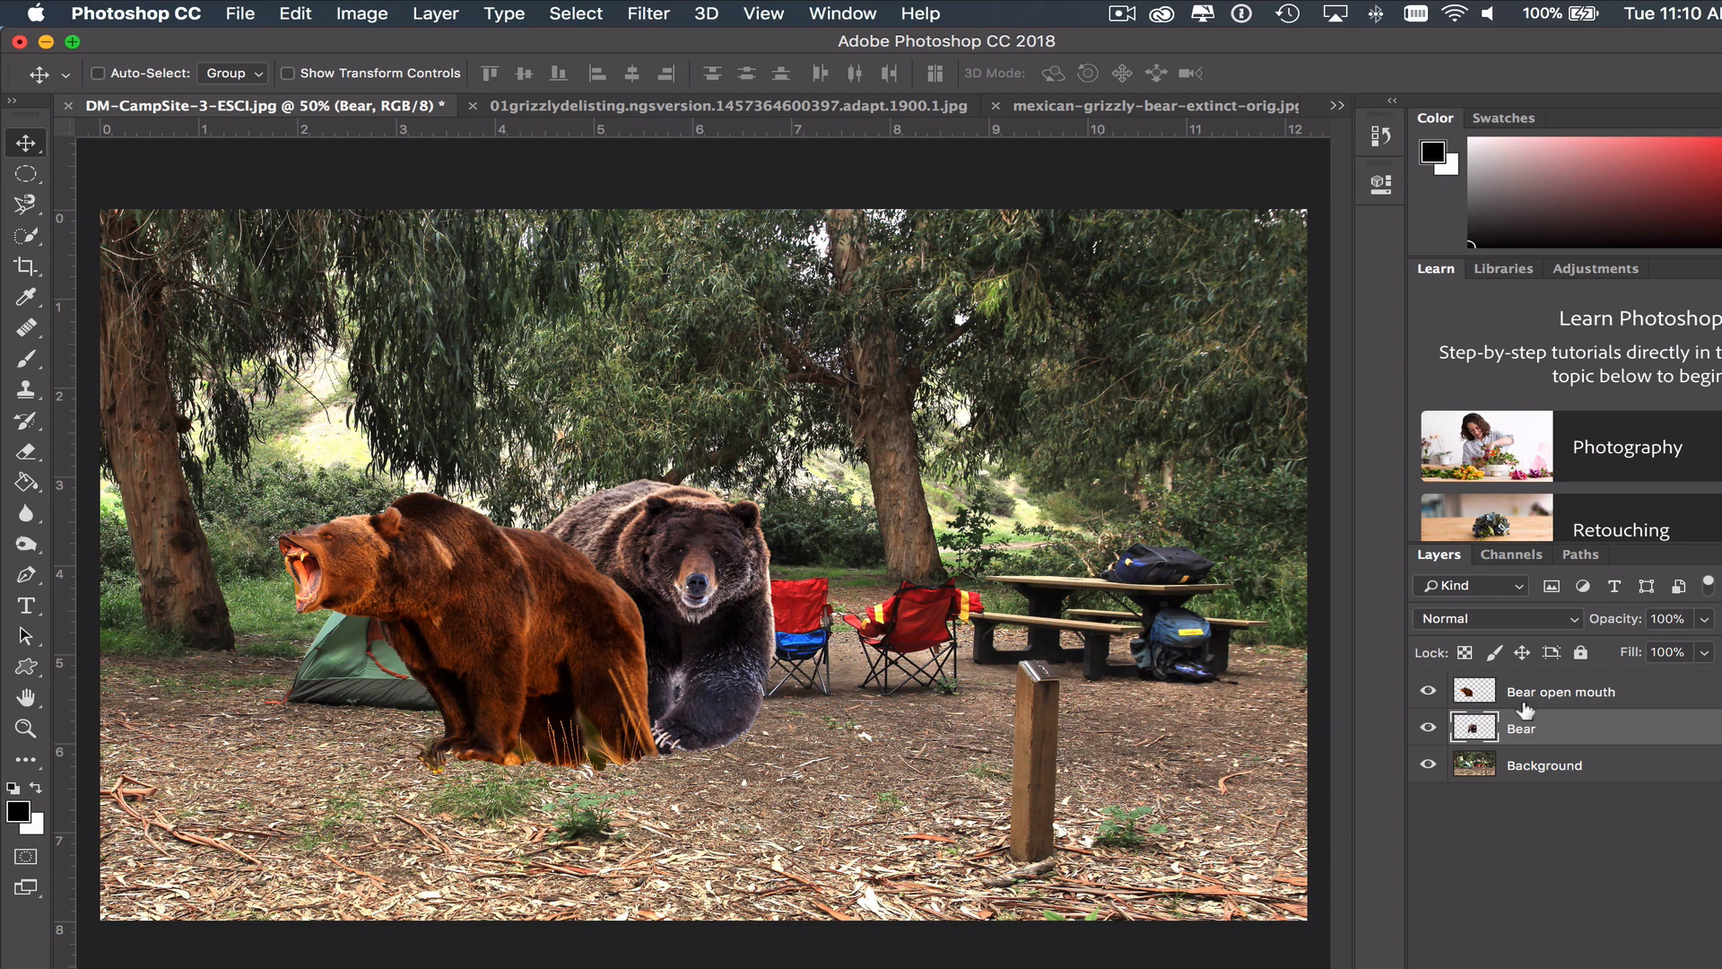
# - Stack the Bear layer above Bear open mouth and move the dark bear in front of the other bear's head, over the tent's left side
pyautogui.moveTo(1540, 734); pyautogui.dragTo(1538, 684)
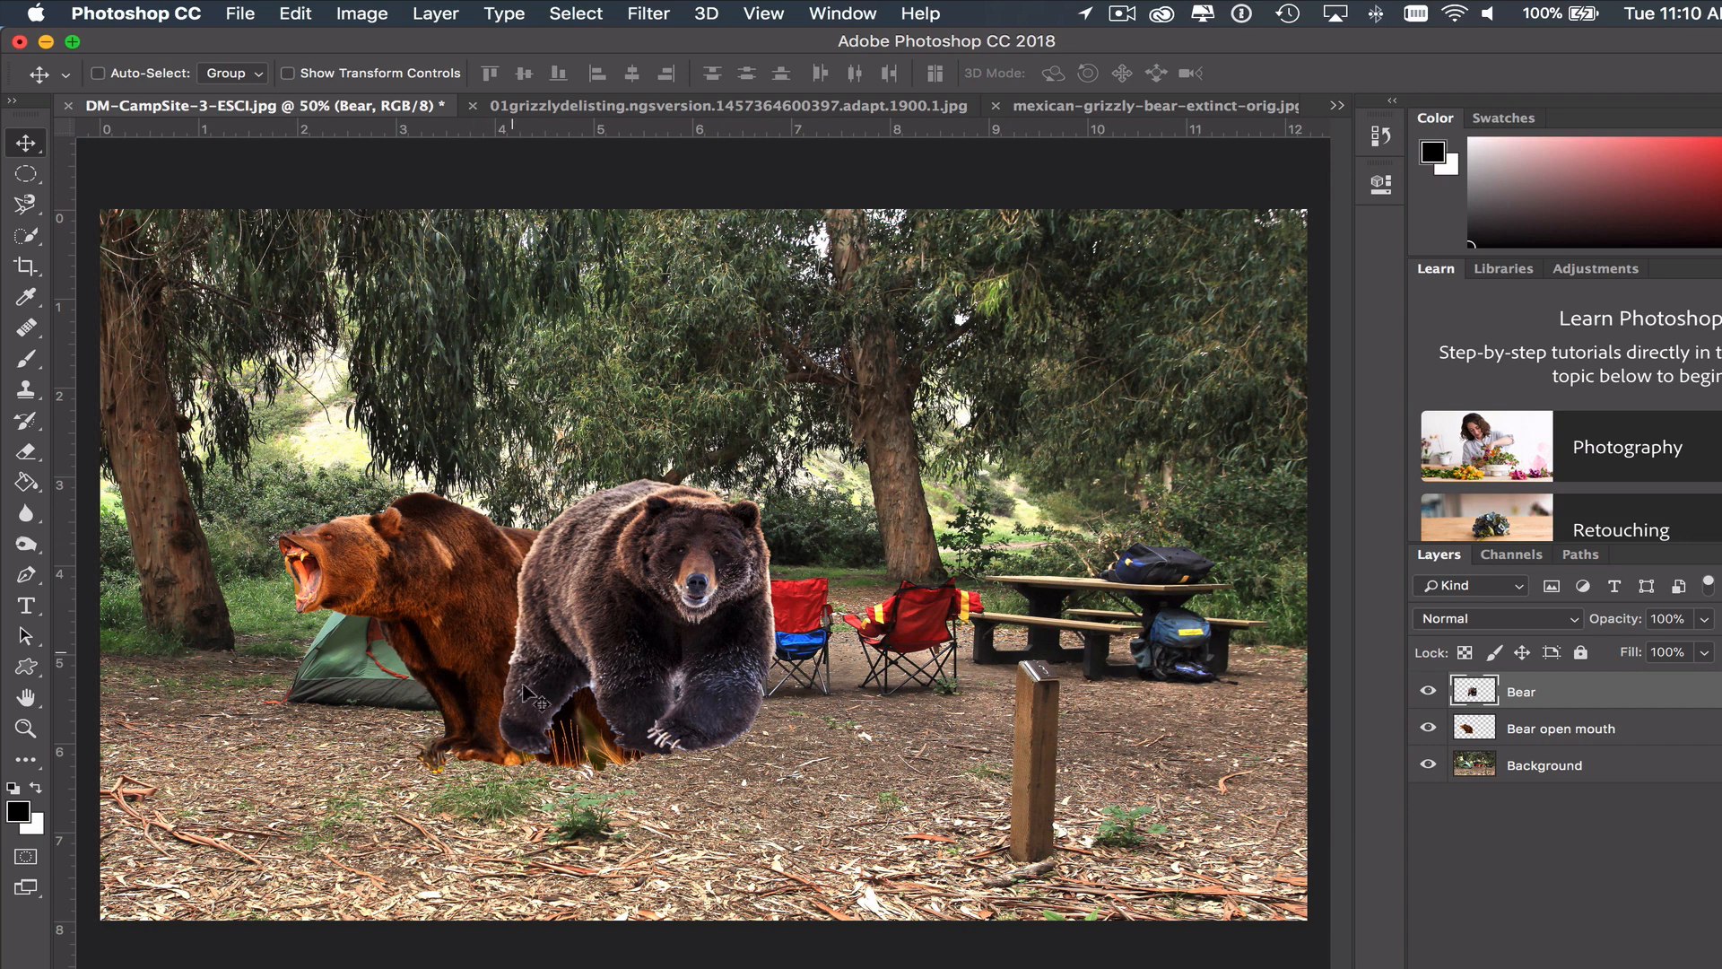
pyautogui.moveTo(700, 614); pyautogui.dragTo(592, 664)
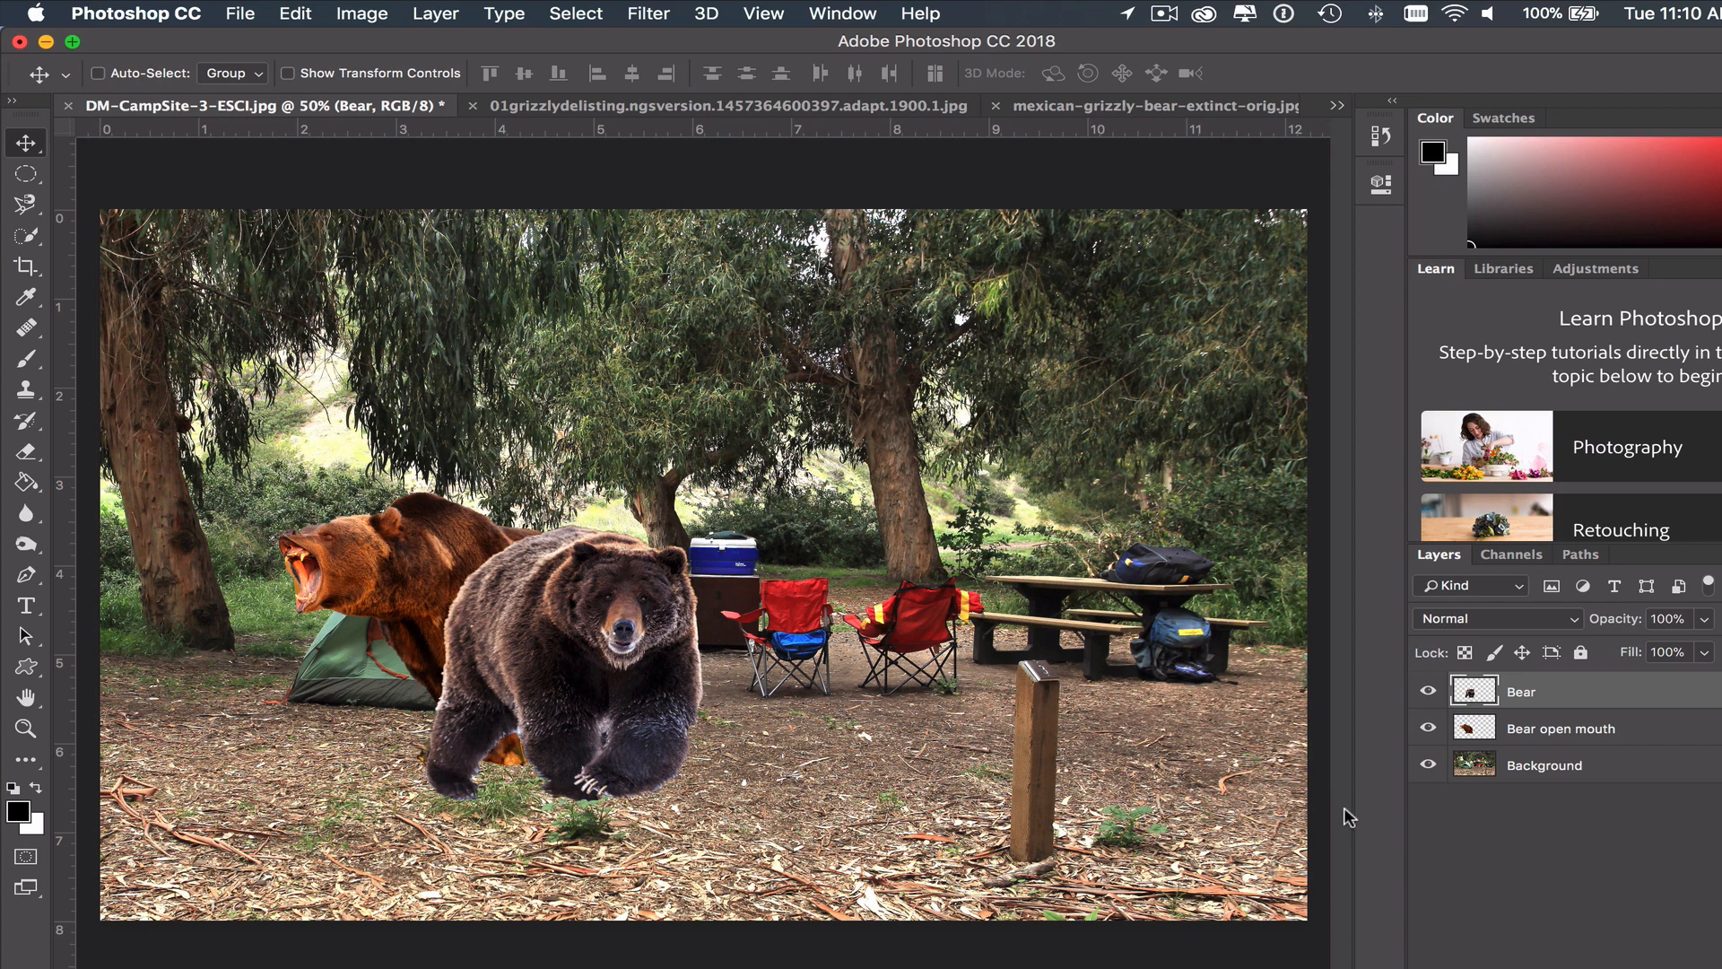
pyautogui.moveTo(622, 623); pyautogui.dragTo(407, 606)
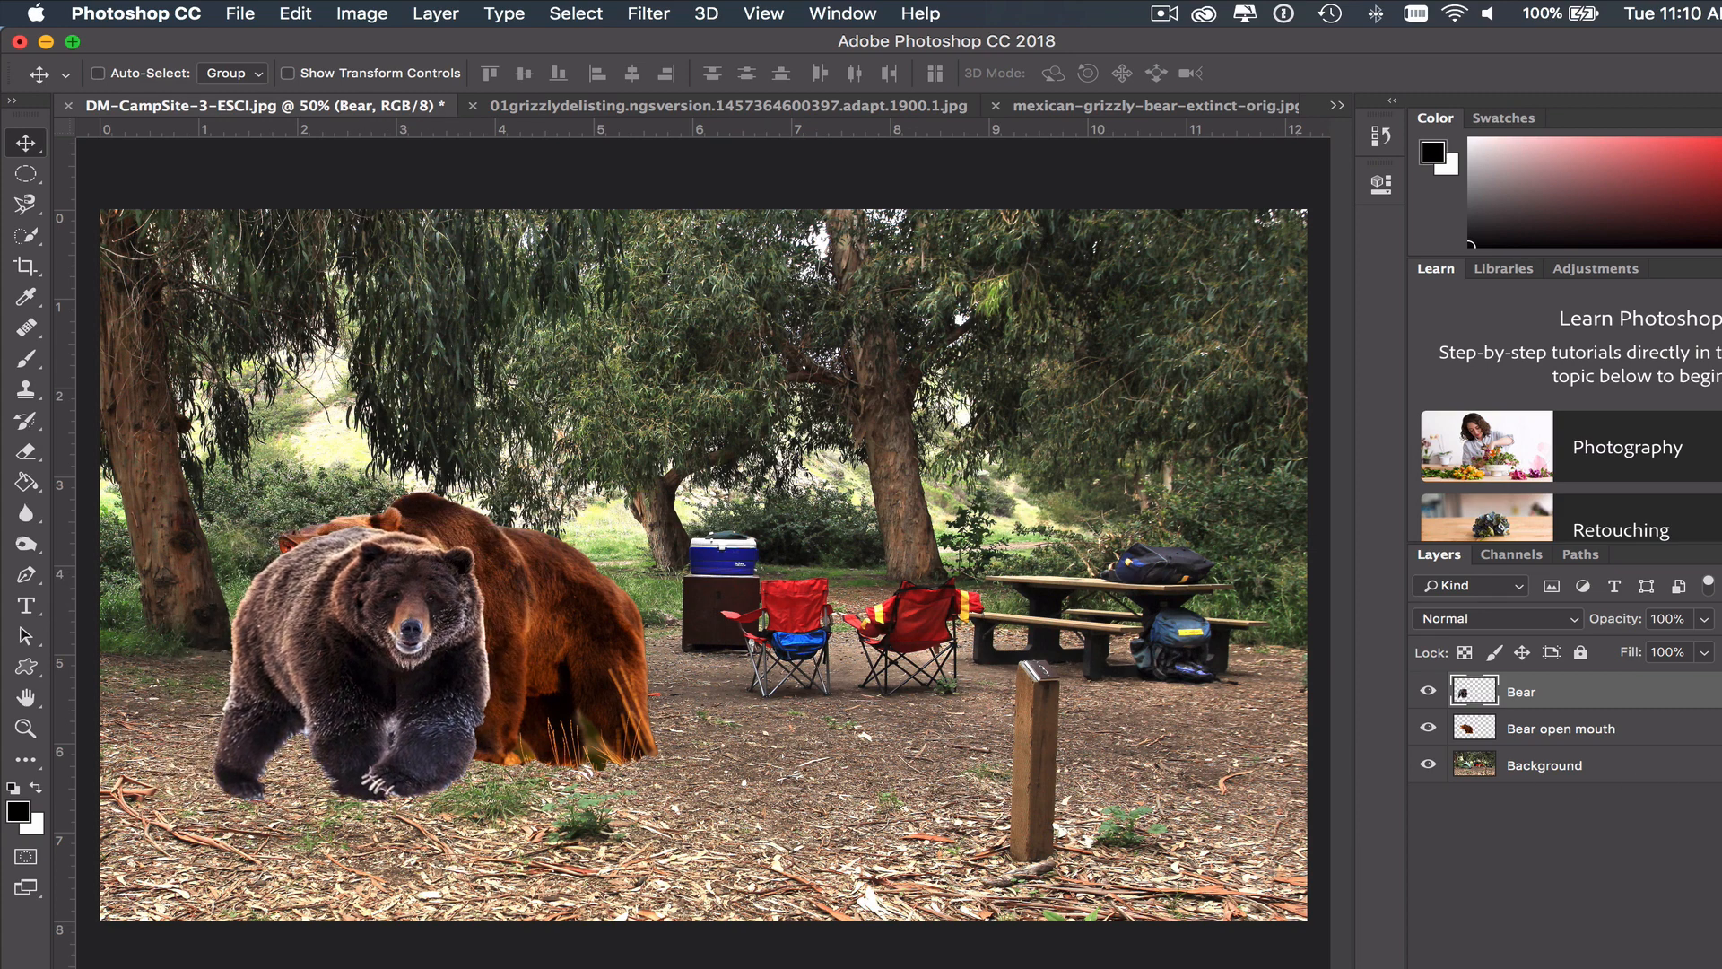
# - Move the open-mouthed bear to the right of the tent, in front of the camp chairs
pyautogui.click(1714, 736)
pyautogui.moveTo(576, 611); pyautogui.dragTo(811, 597)
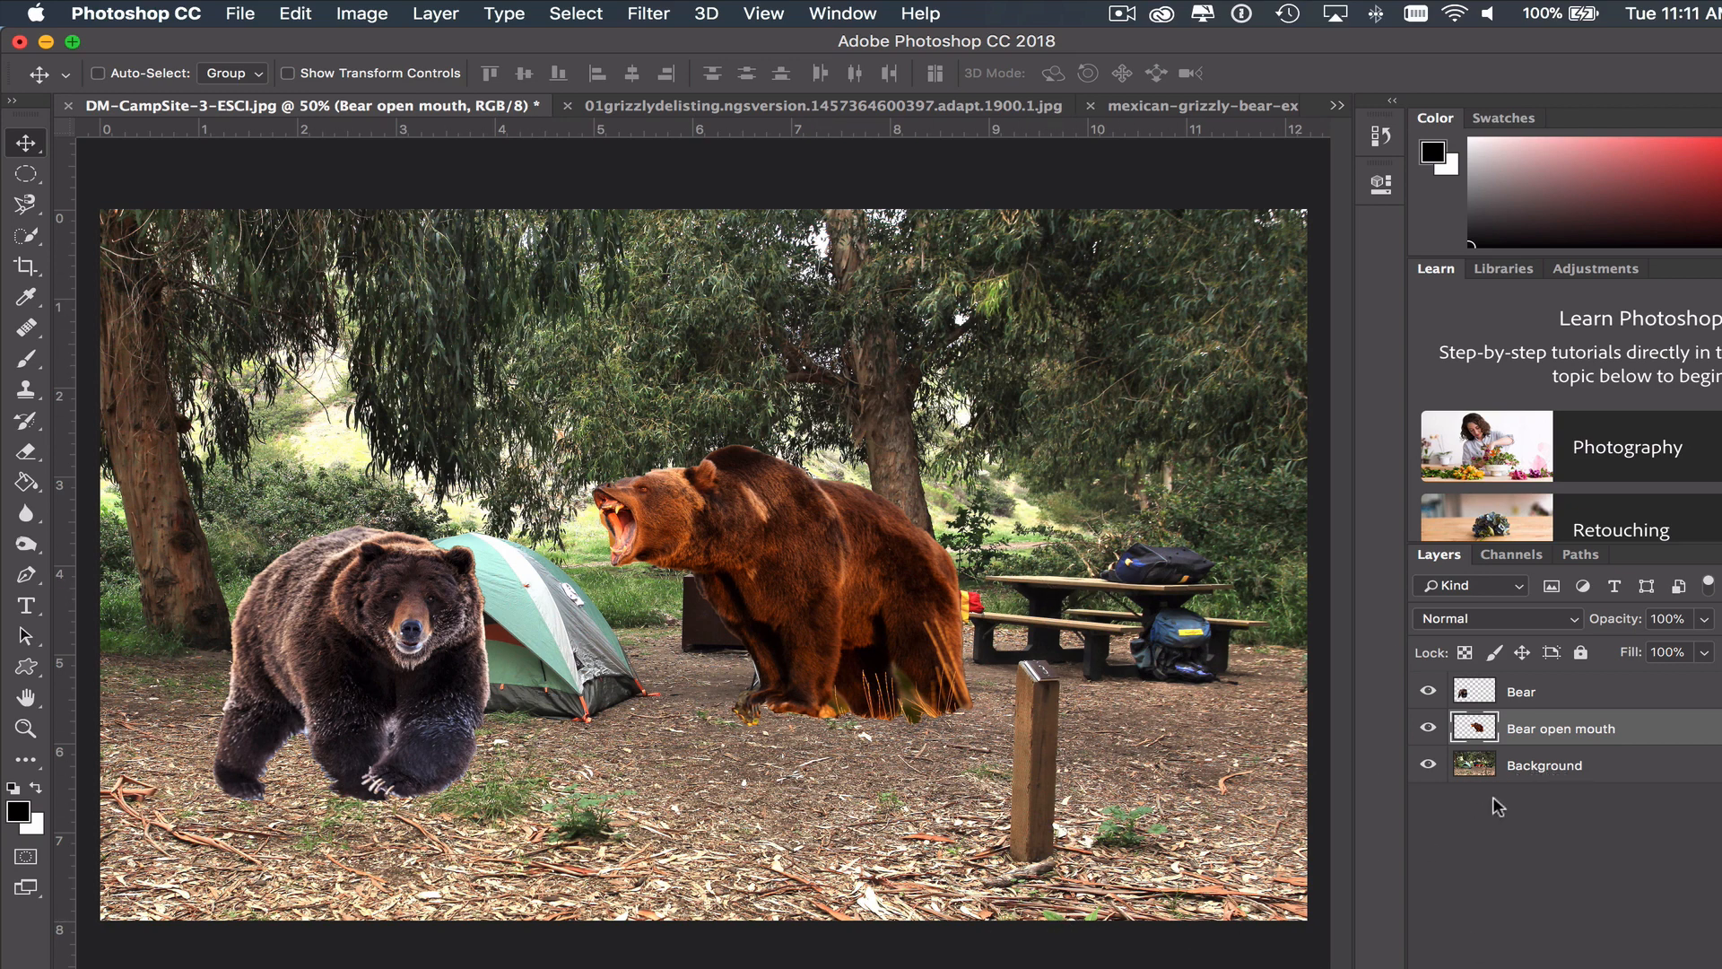
# - Convert the Background into a regular layer named "camp site"
pyautogui.doubleClick(1566, 769)
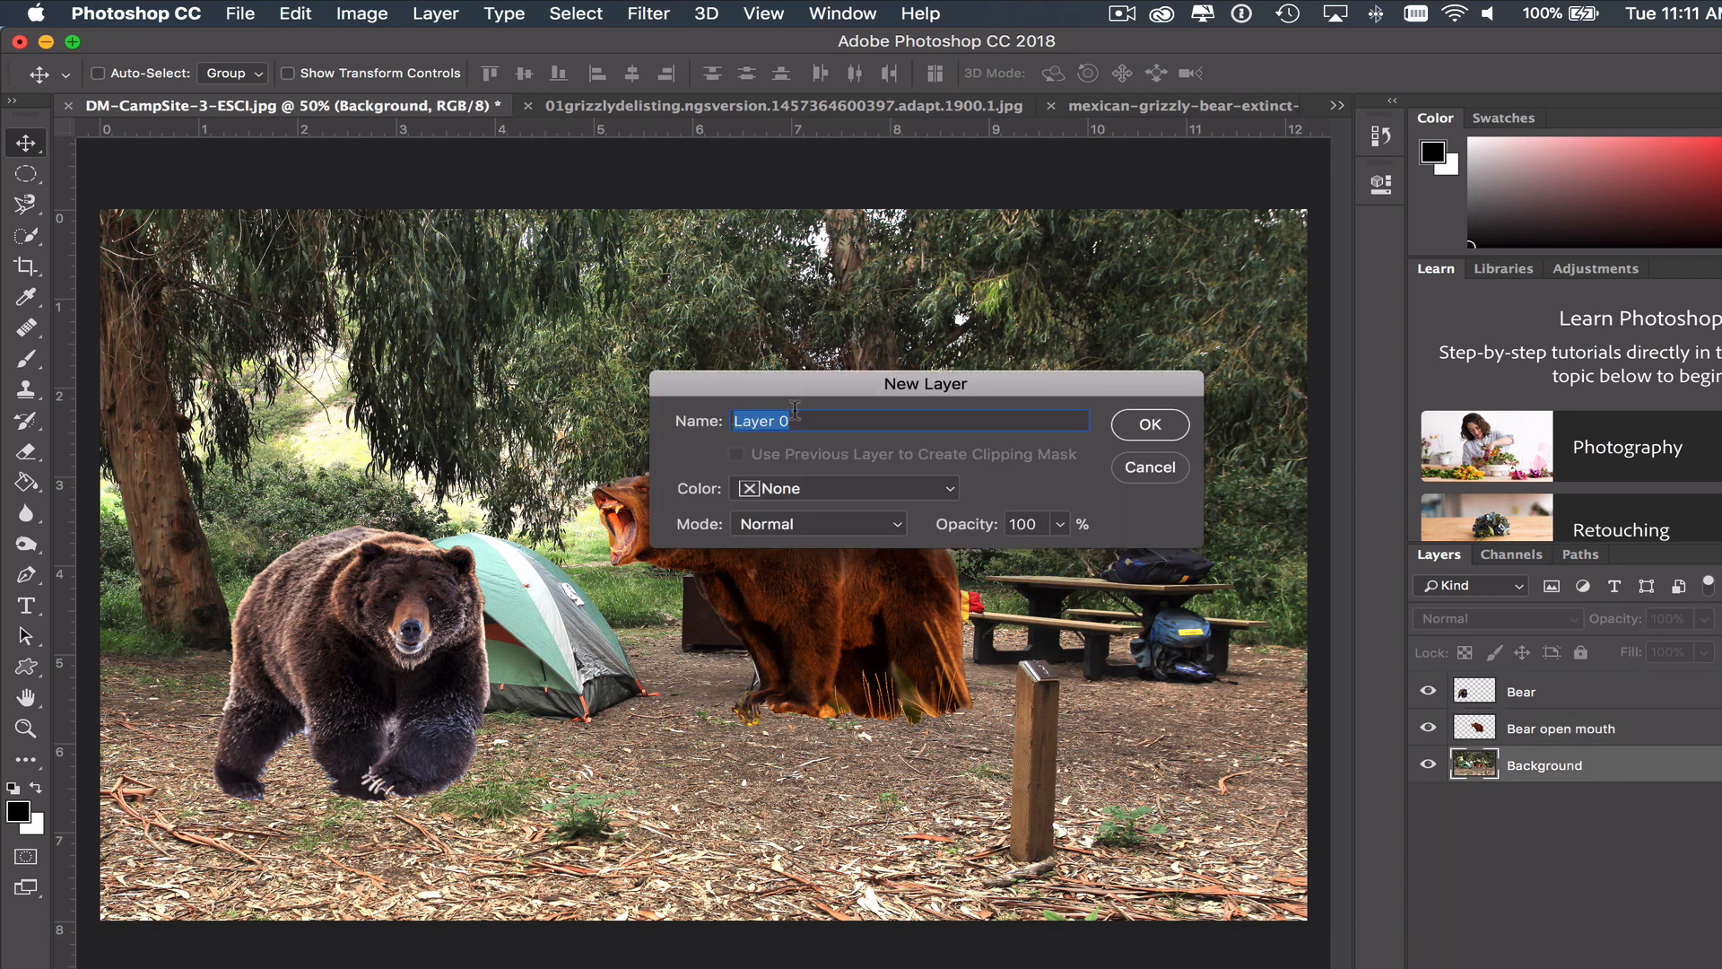
pyautogui.write('camp site')
pyautogui.click(1140, 430)
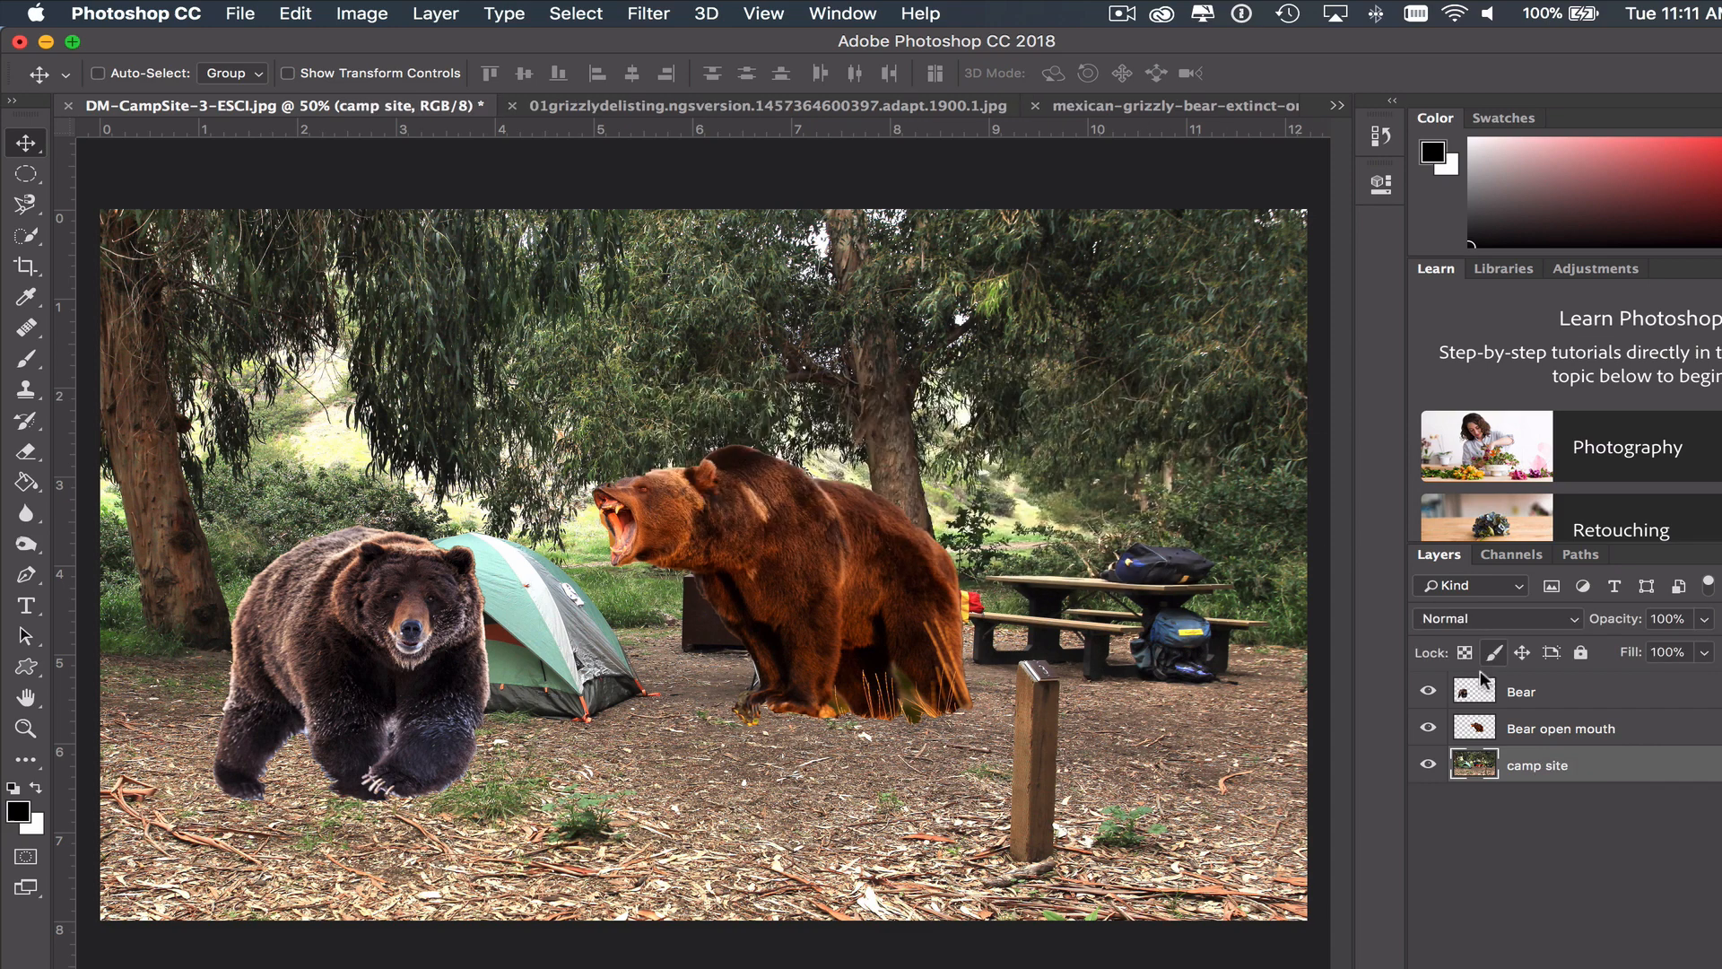
# - Try the camp site layer above Bear open mouth, and restore the original stacking order
pyautogui.moveTo(1603, 771); pyautogui.dragTo(1595, 715)
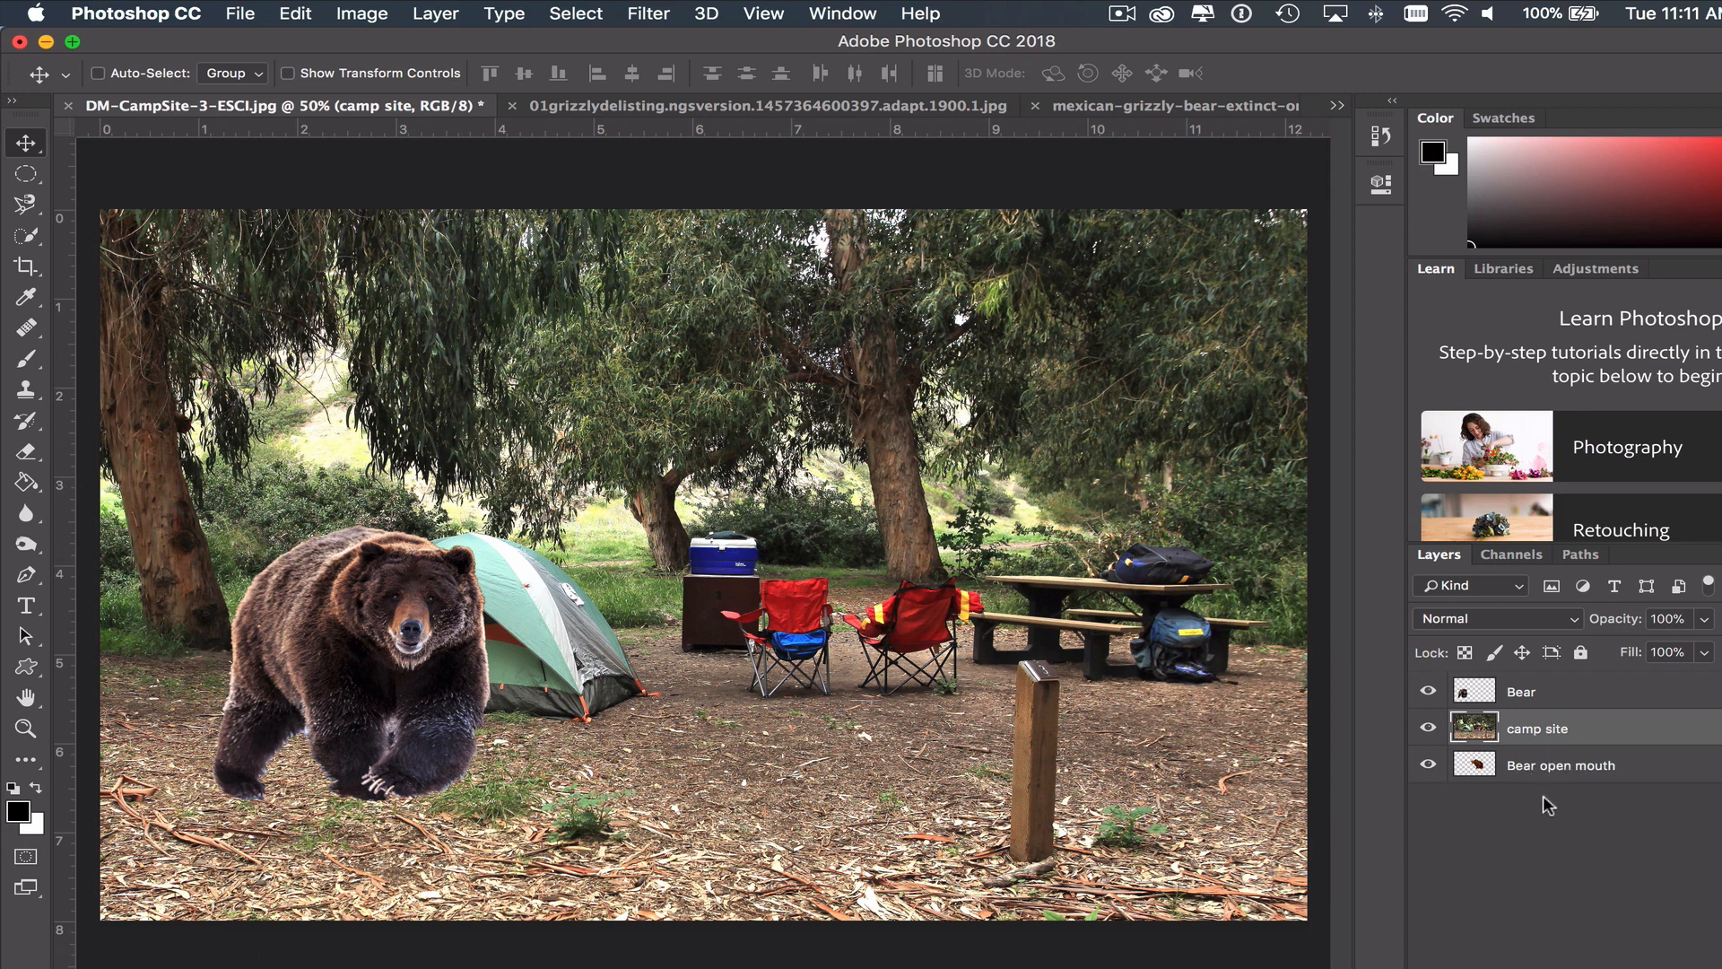
pyautogui.moveTo(1536, 766); pyautogui.dragTo(1516, 713)
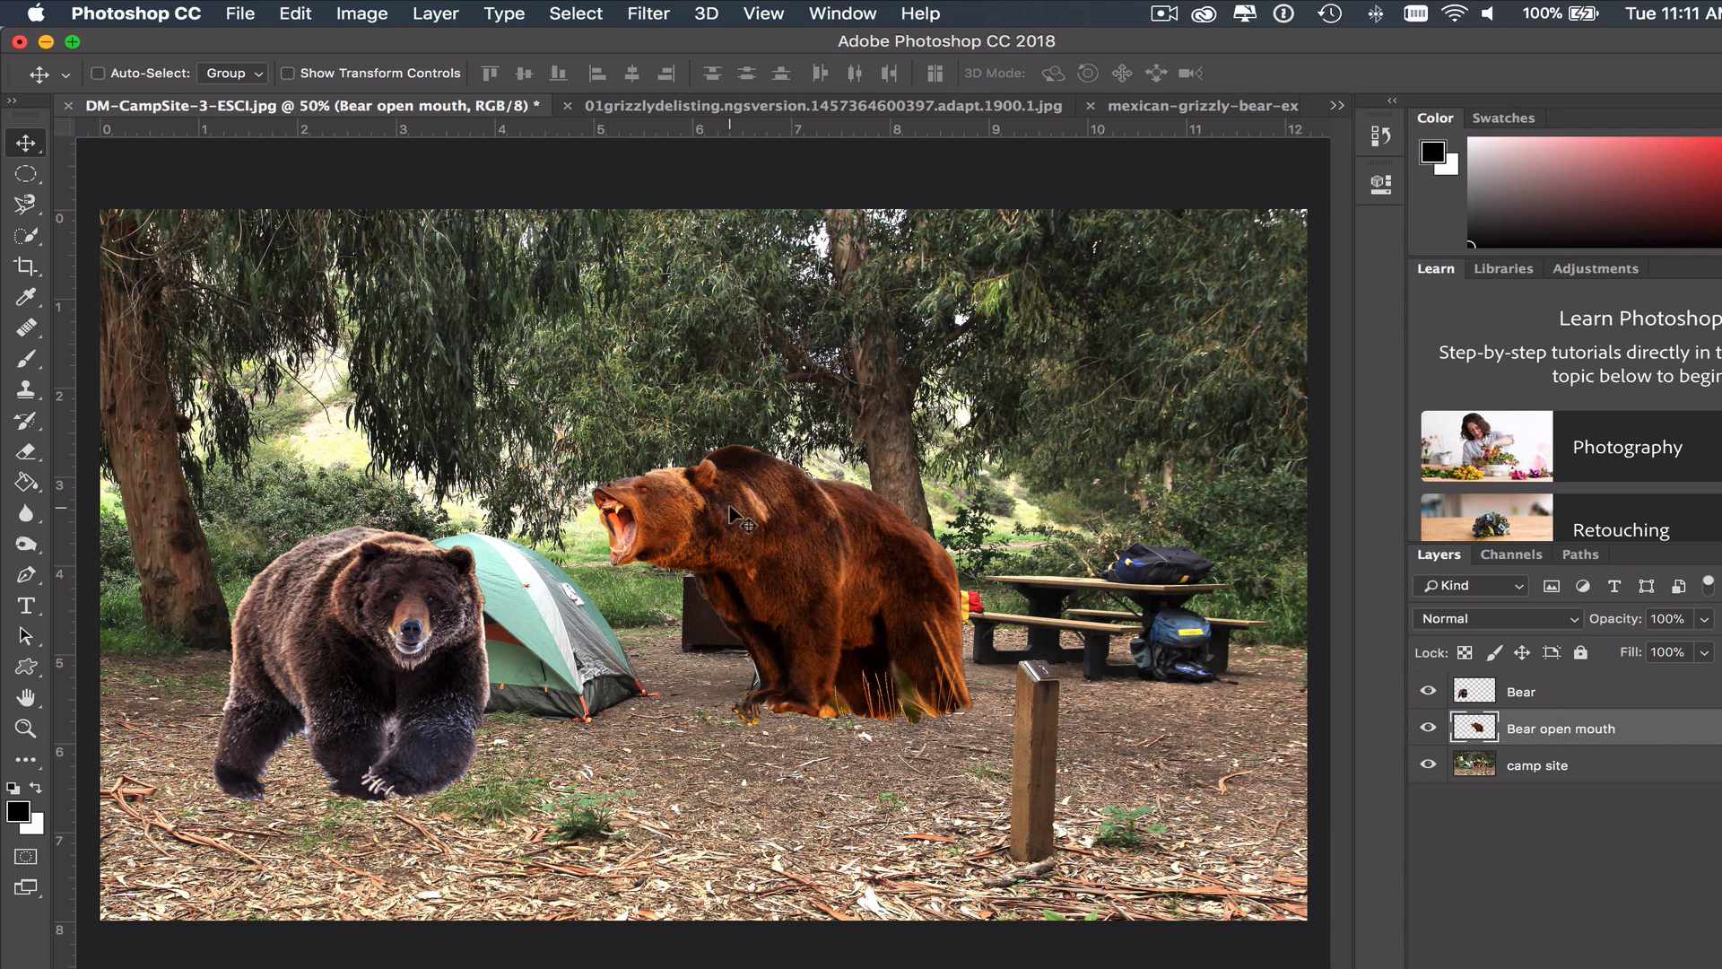
pyautogui.click(359, 11)
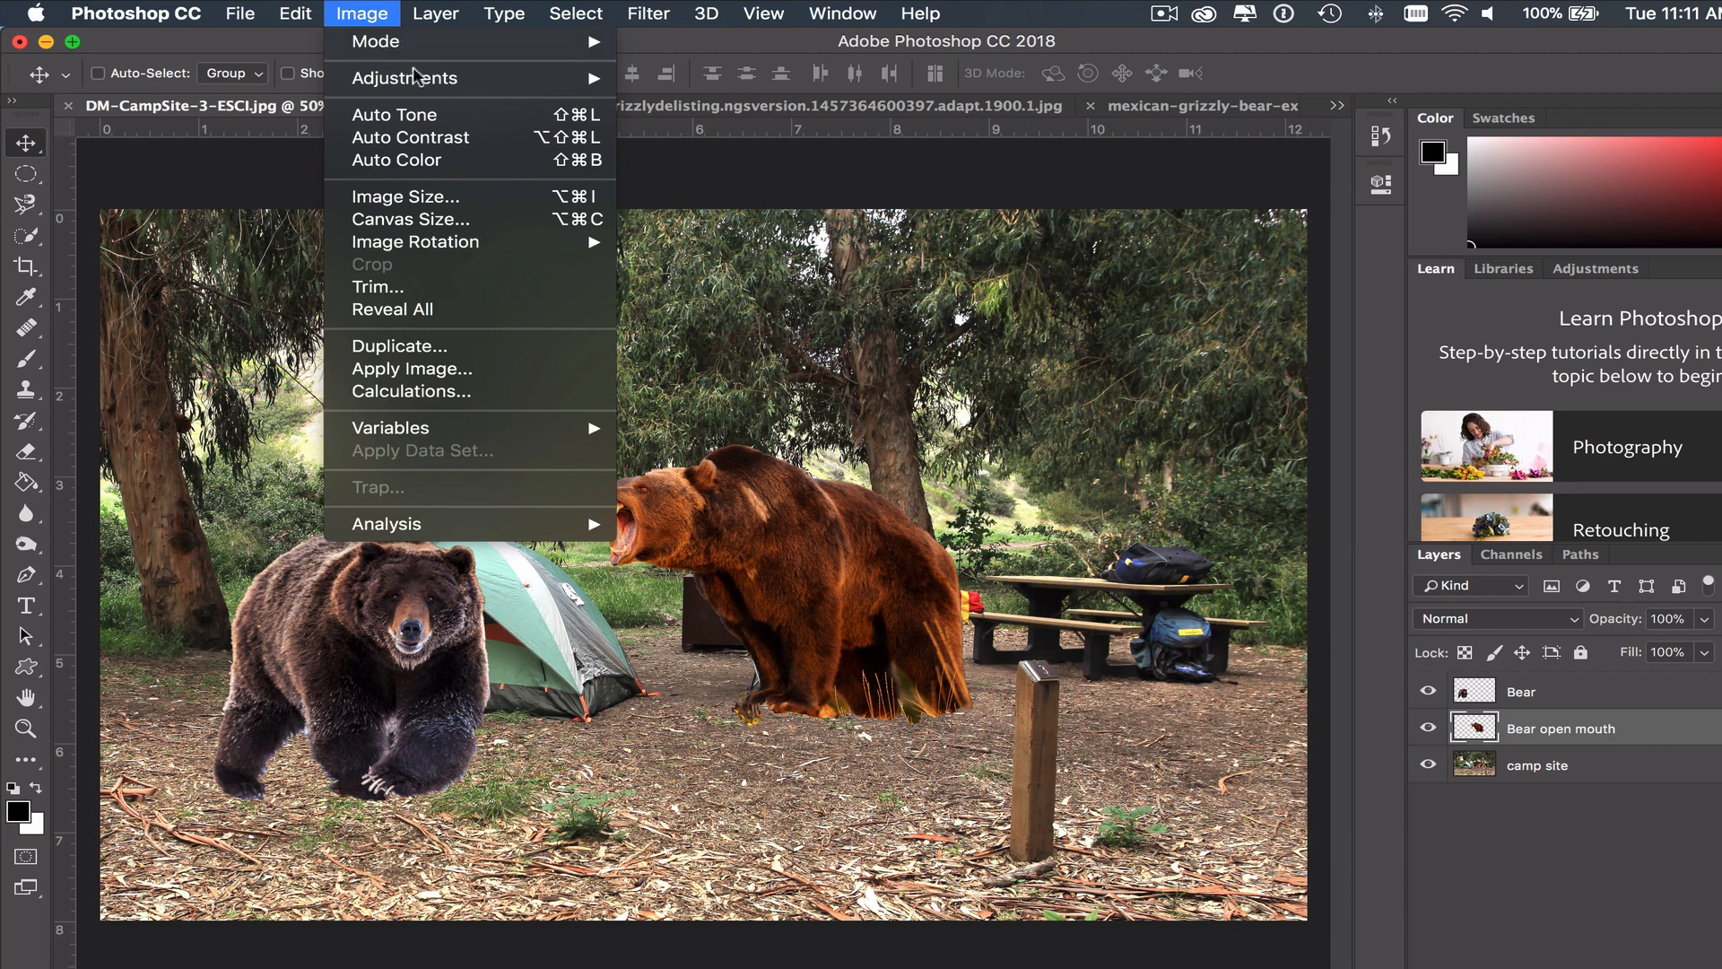
pyautogui.moveTo(416, 77)
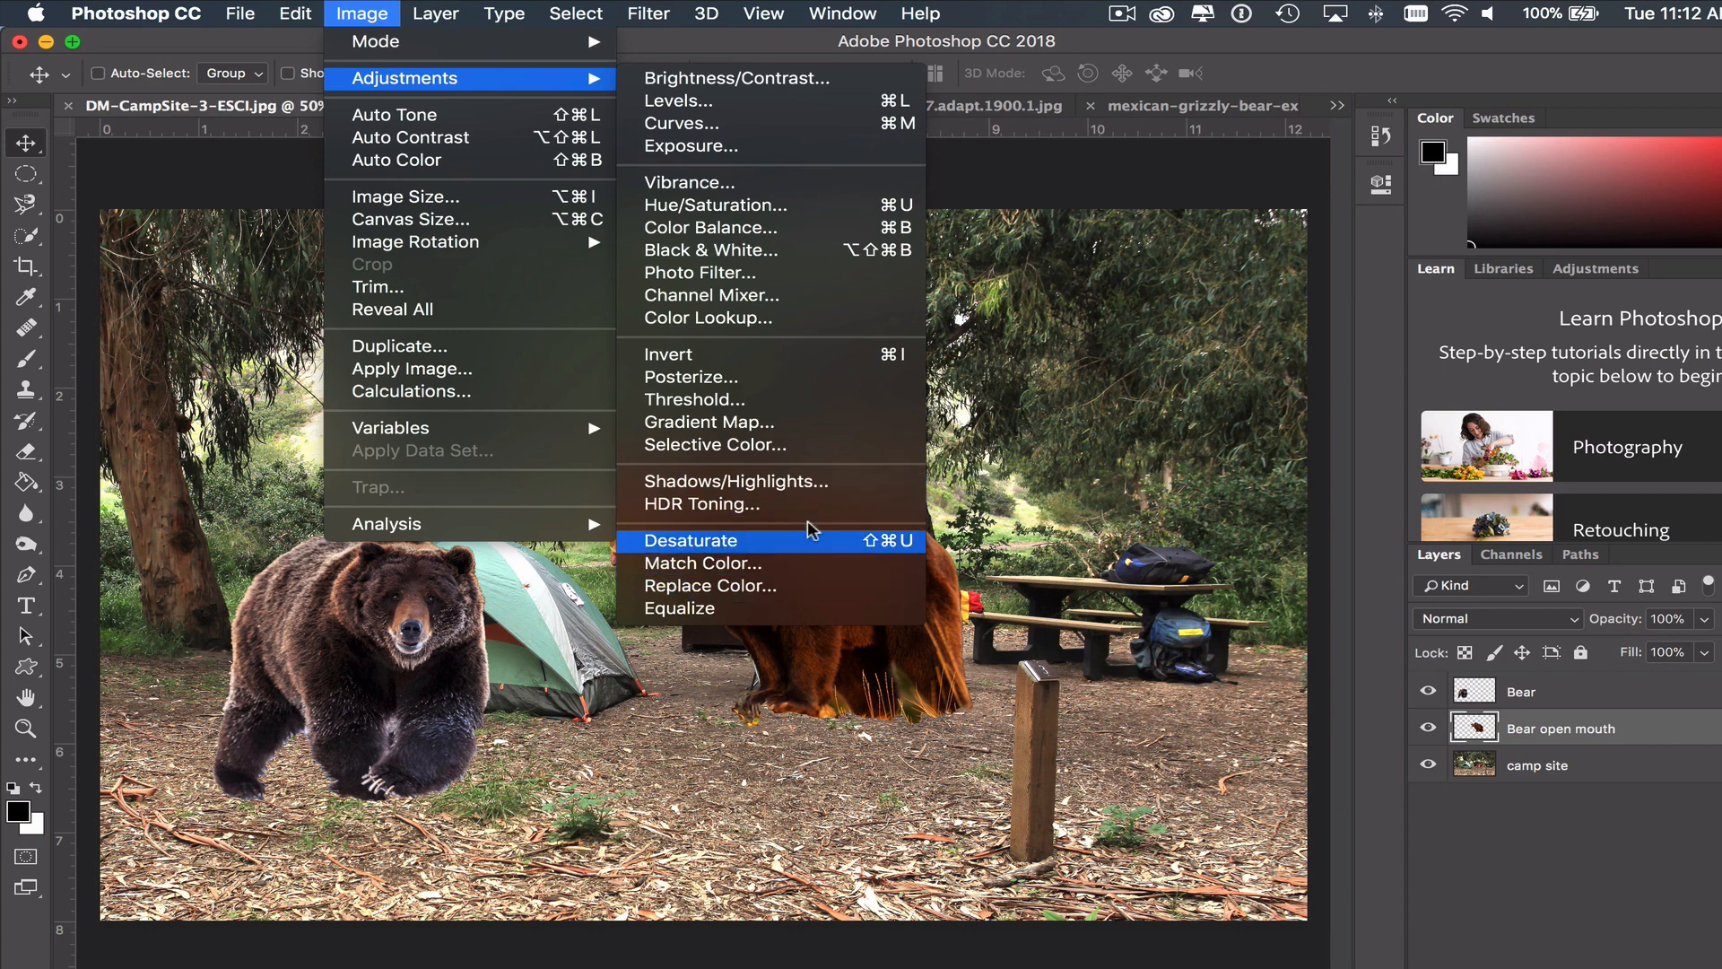
pyautogui.click(777, 79)
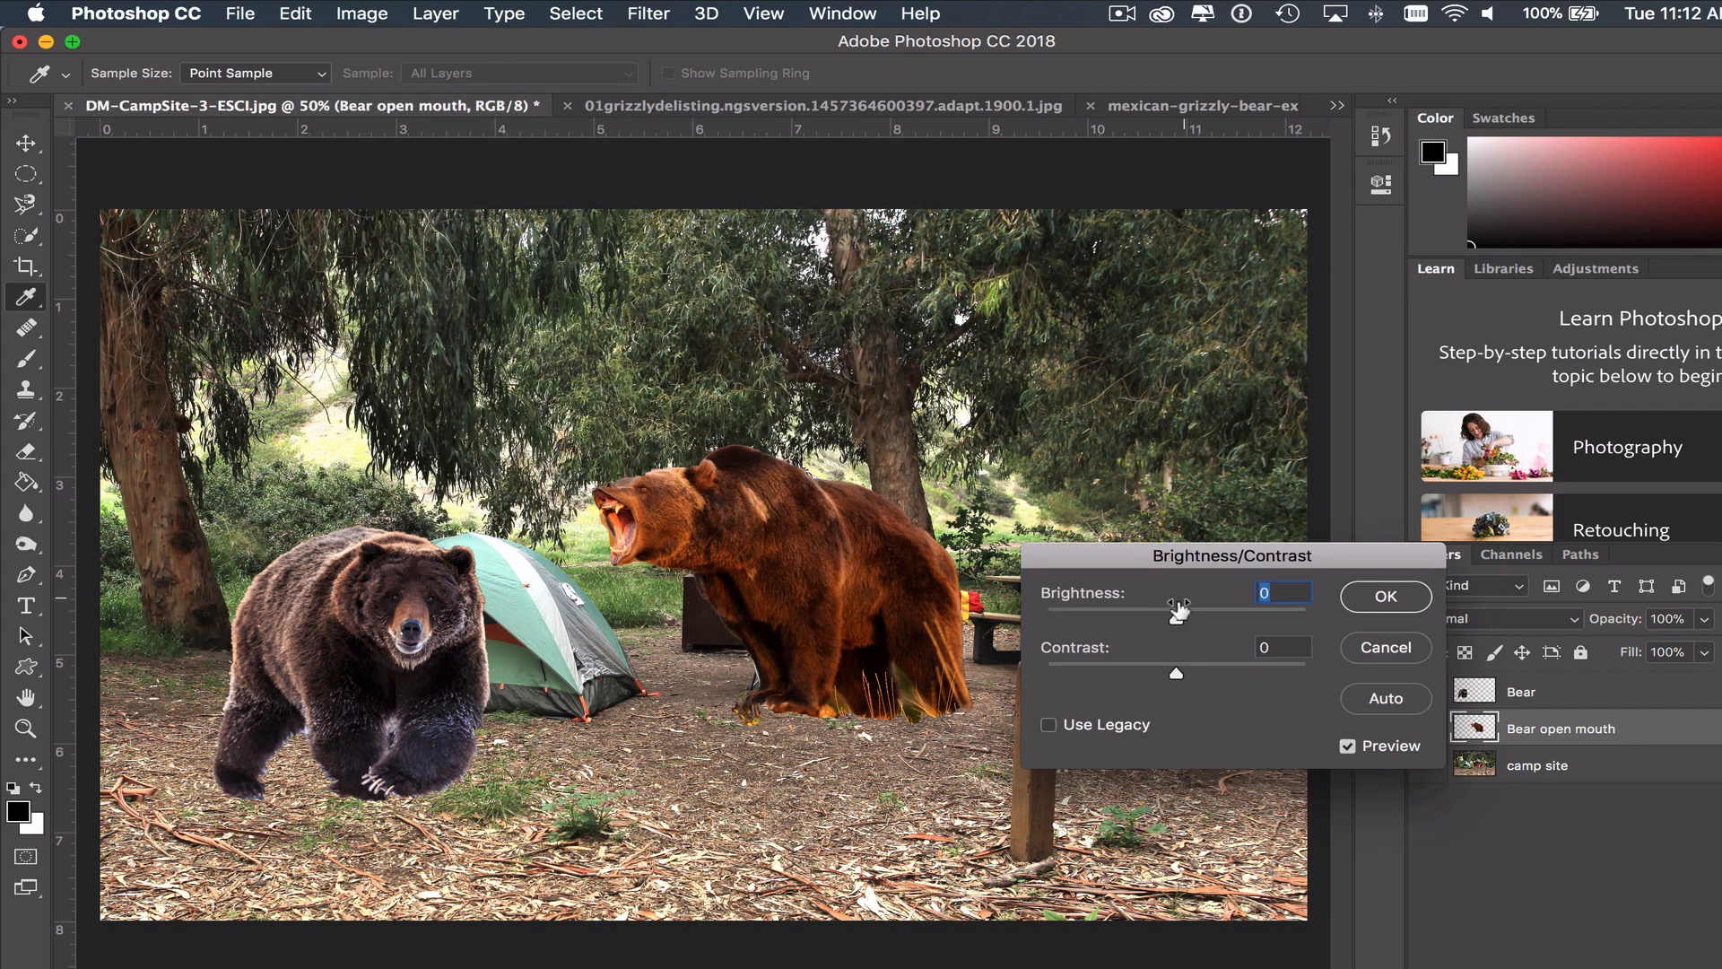
pyautogui.click(1172, 618)
pyautogui.moveTo(1188, 618); pyautogui.dragTo(1244, 619)
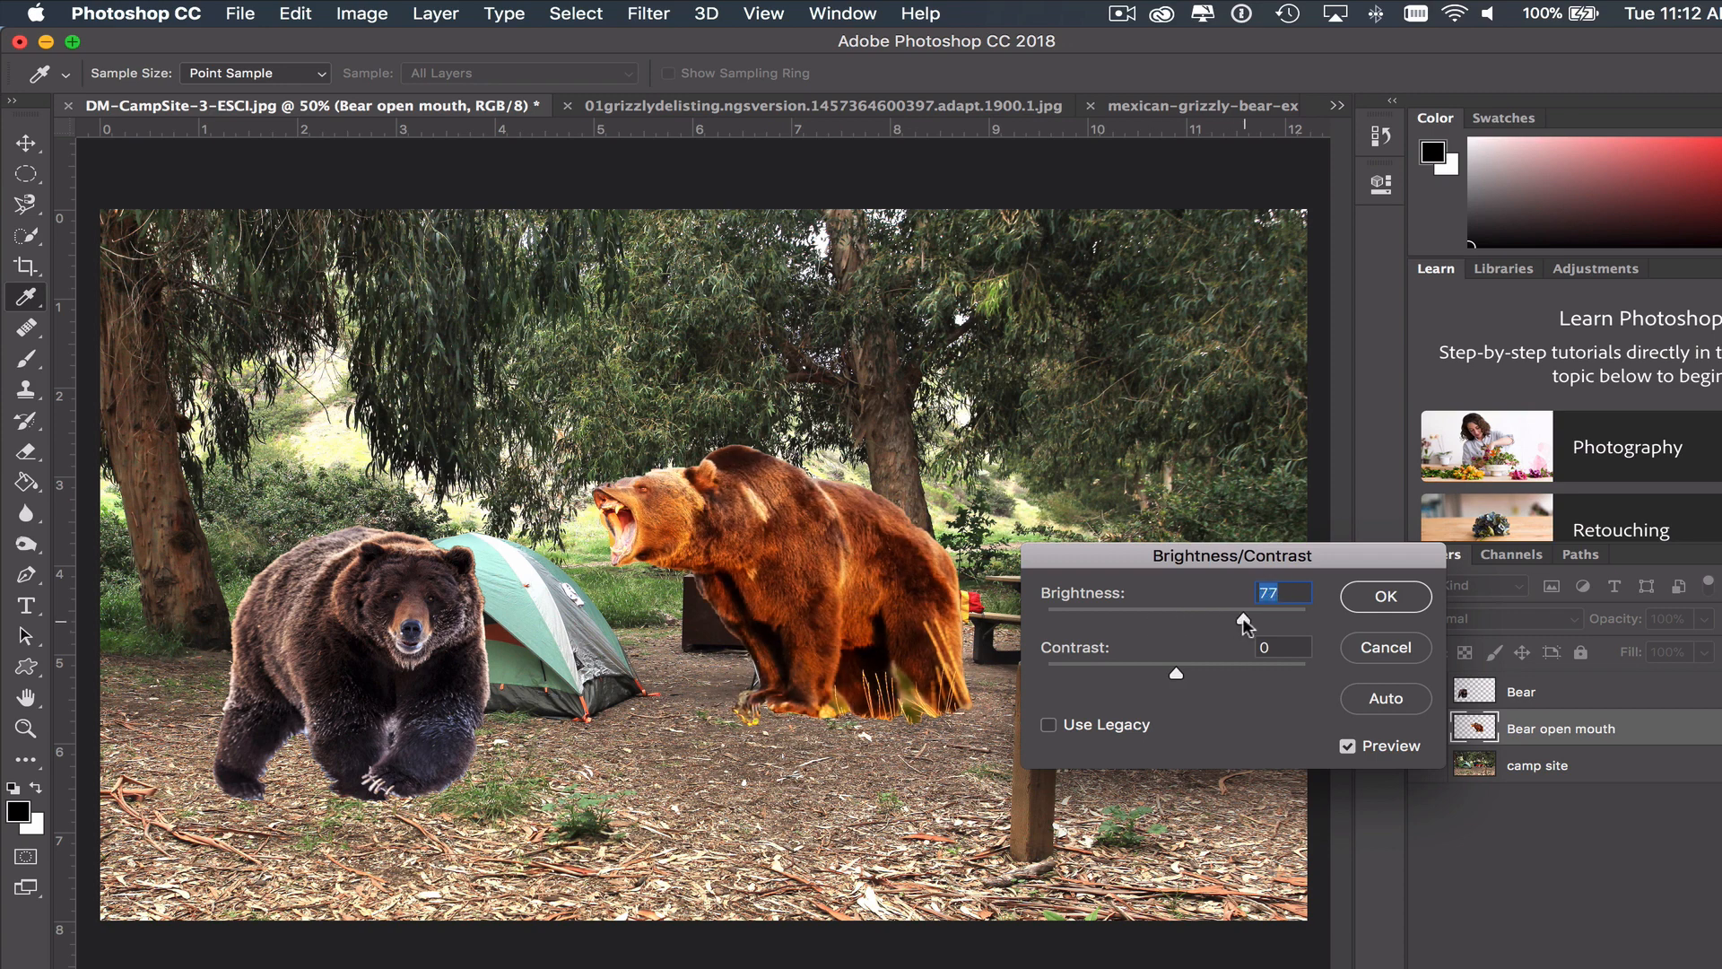
pyautogui.click(1173, 672)
pyautogui.moveTo(1264, 671); pyautogui.dragTo(1172, 671)
pyautogui.click(1387, 648)
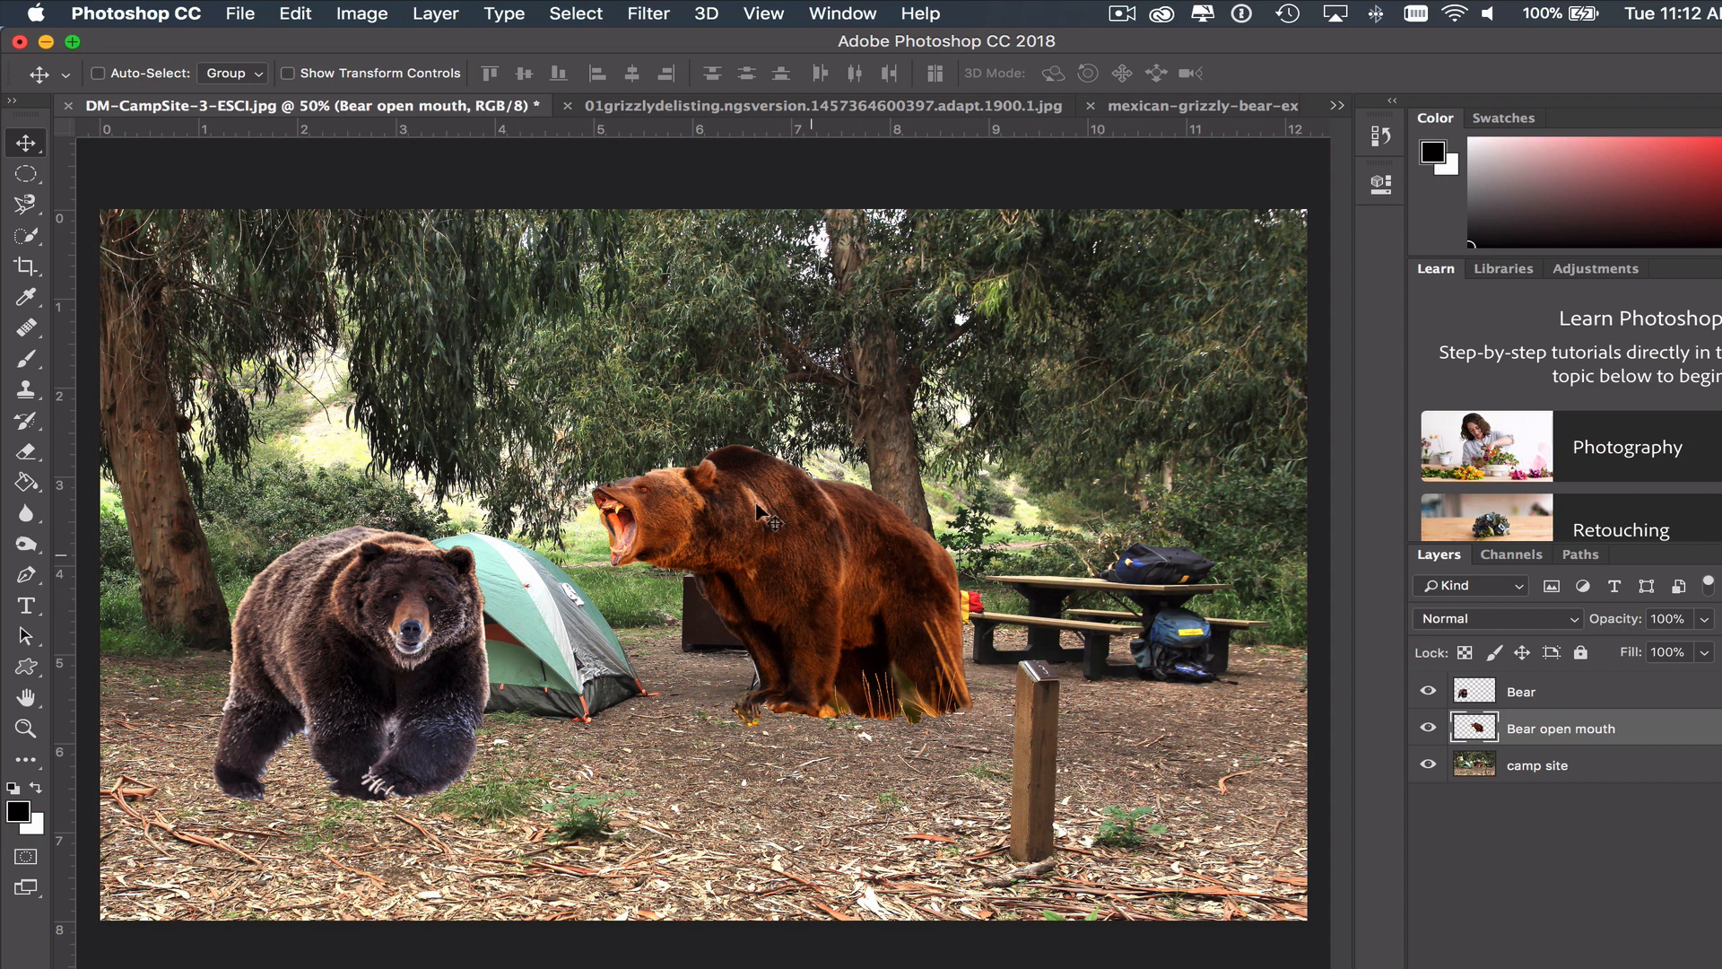
# - Open the Hue/Saturation adjustment for the Bear open mouth layer and place its dialog clear of both bears
pyautogui.click(361, 11)
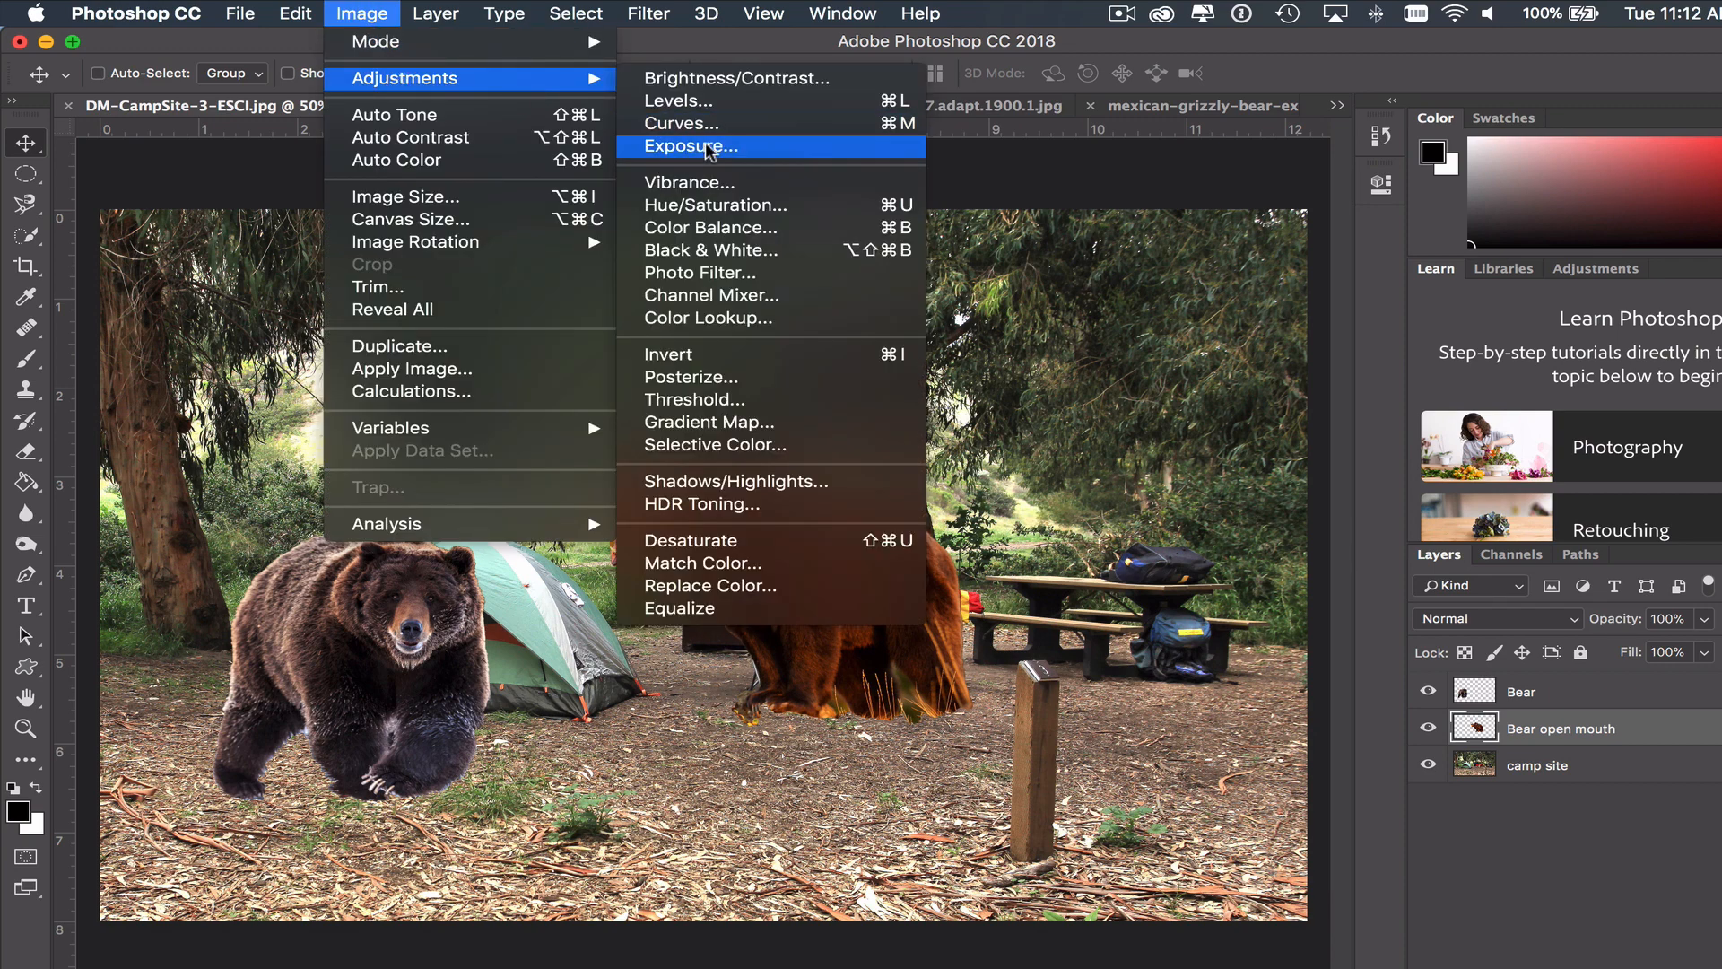
pyautogui.click(773, 209)
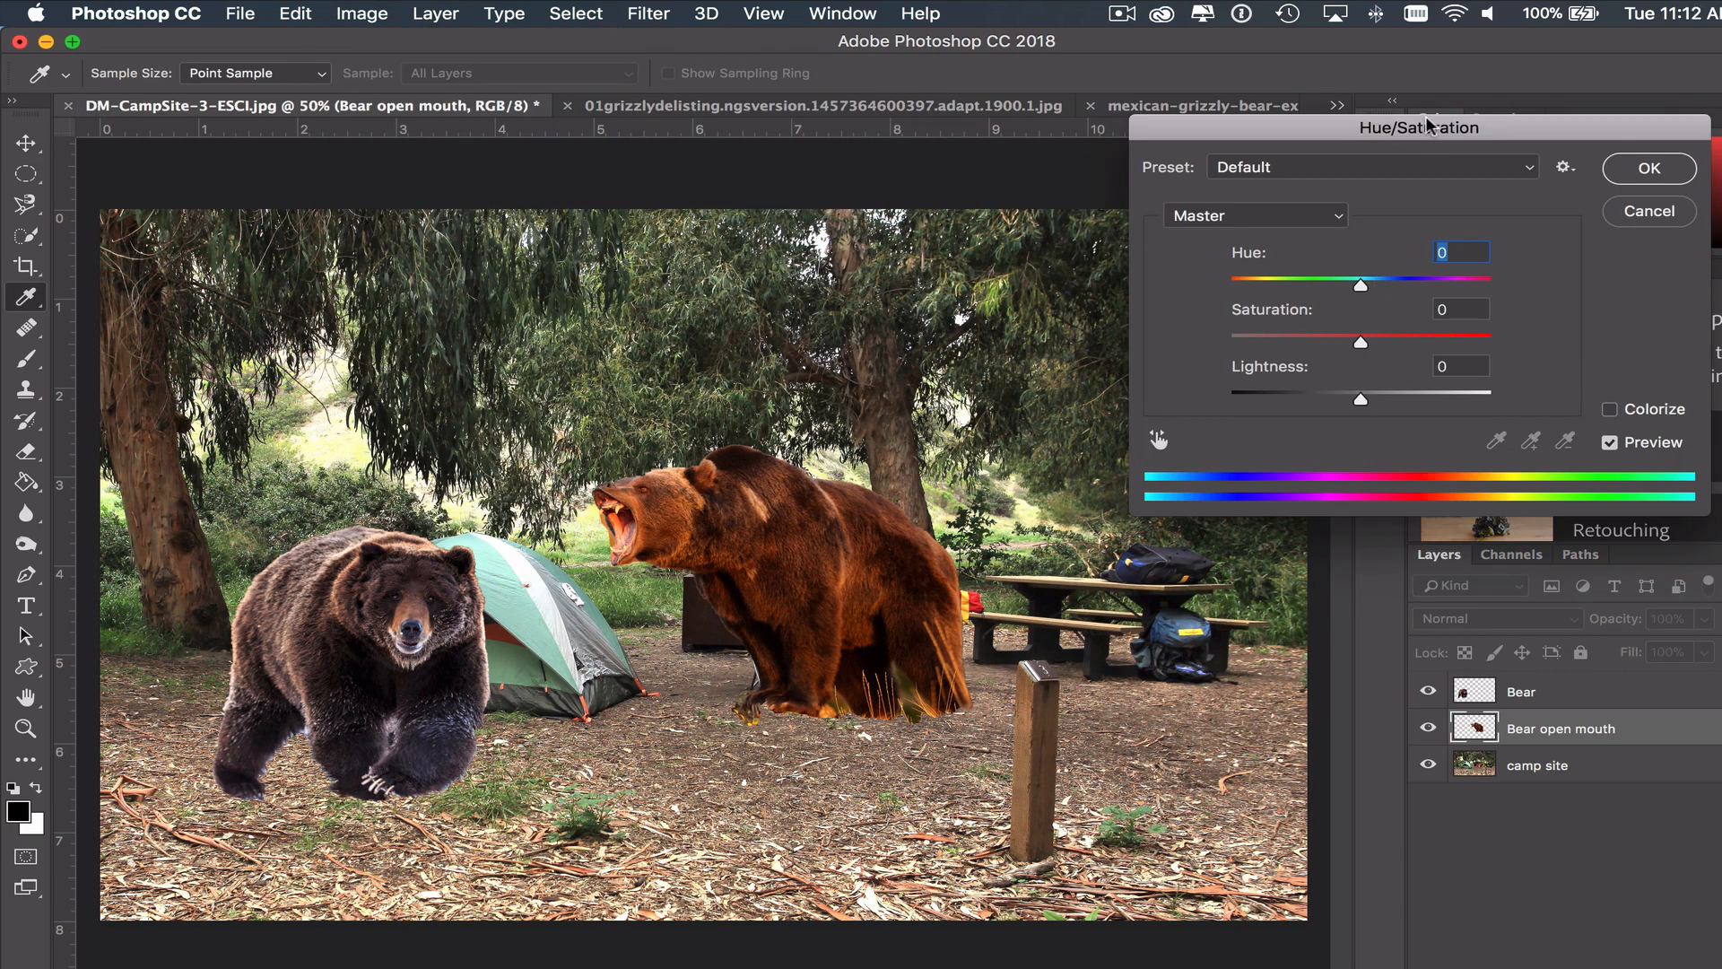
pyautogui.moveTo(1430, 125); pyautogui.dragTo(1005, 38)
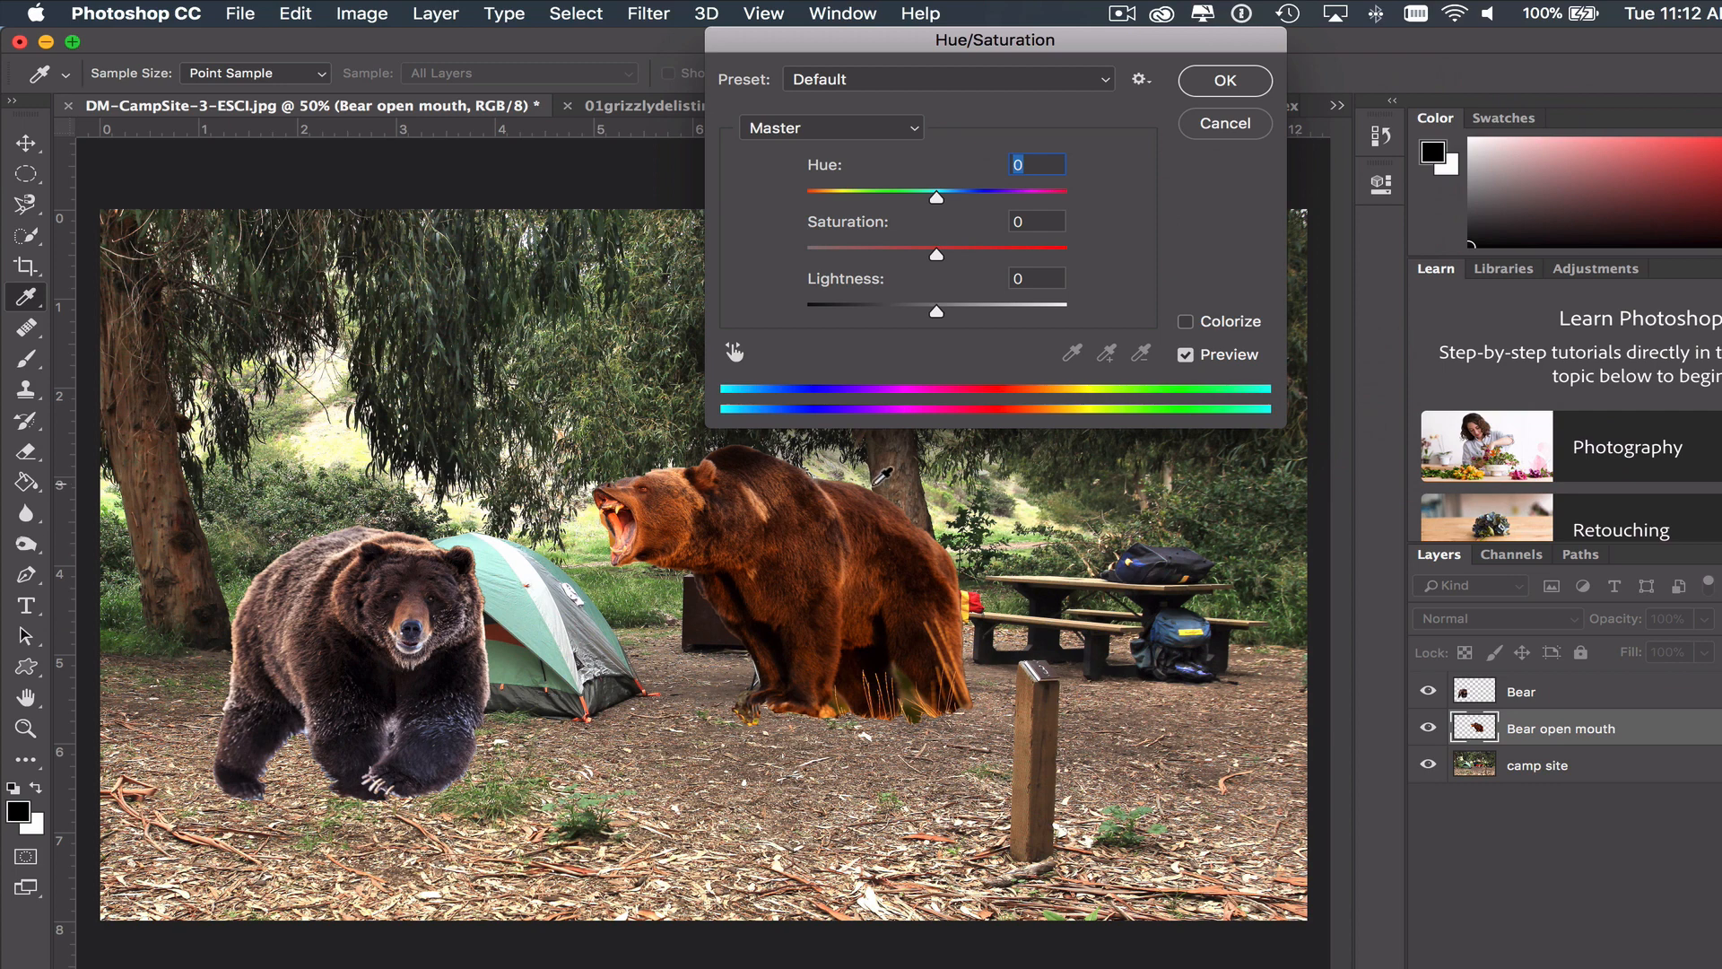
# - Try Hue values of -101 and -13 on the open-mouthed bear, and return Hue to 0
pyautogui.moveTo(935, 193); pyautogui.dragTo(852, 197)
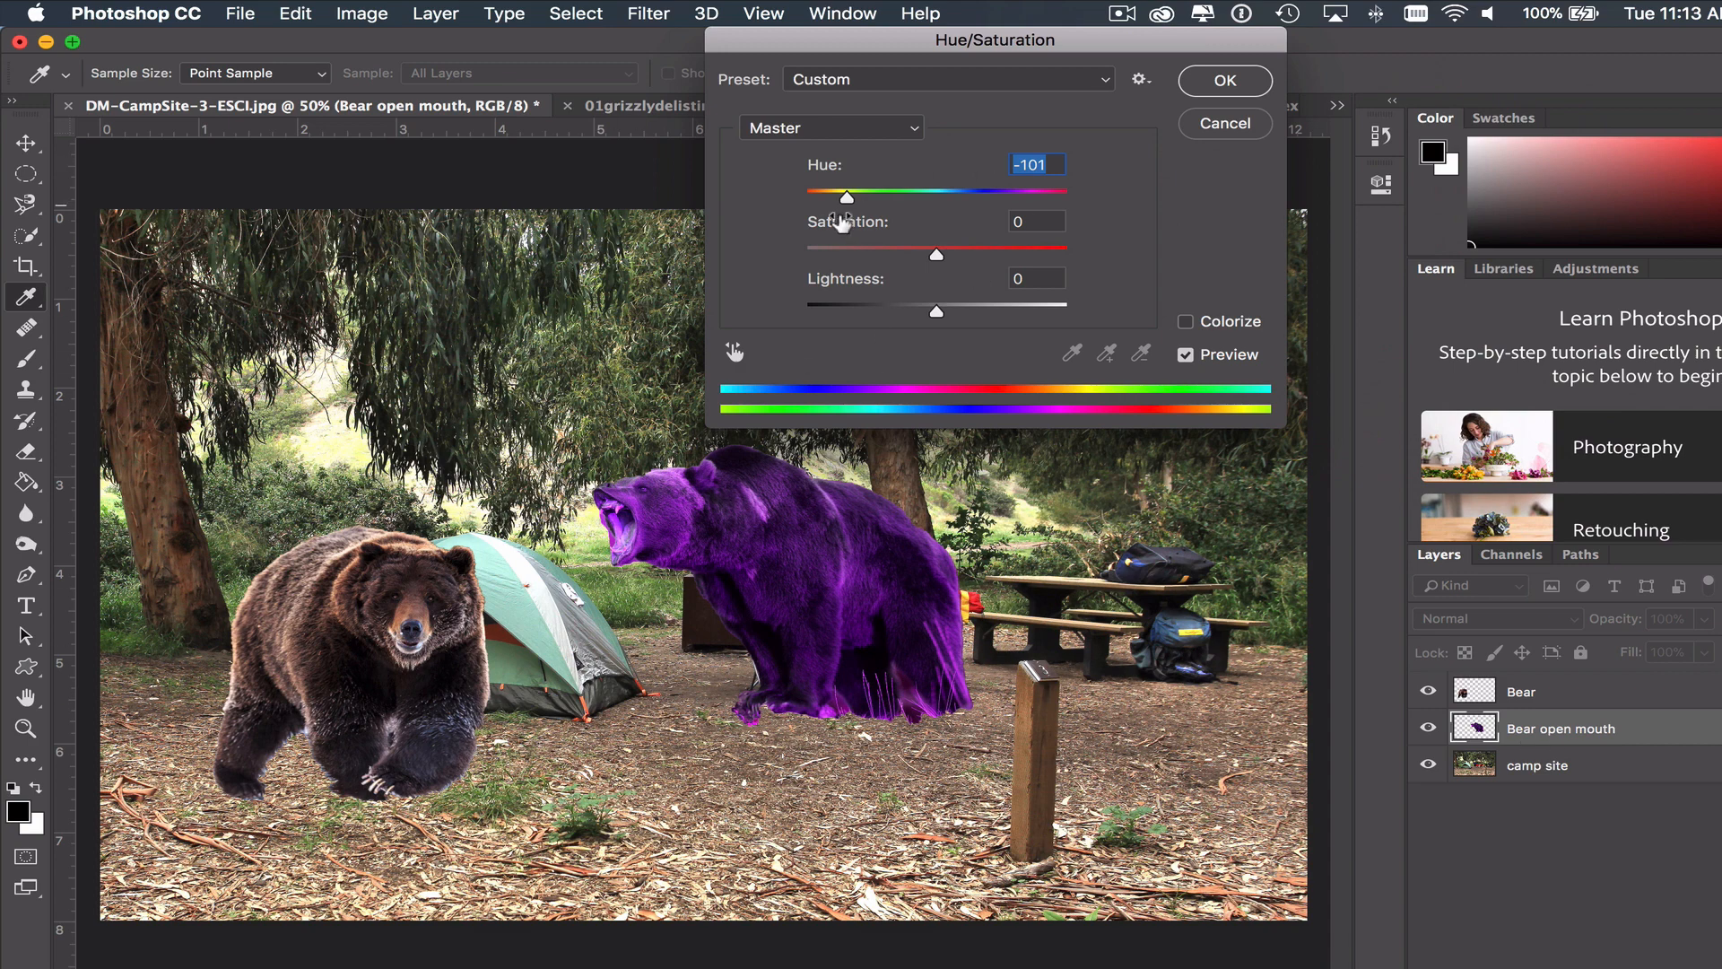
pyautogui.moveTo(847, 195); pyautogui.dragTo(915, 196)
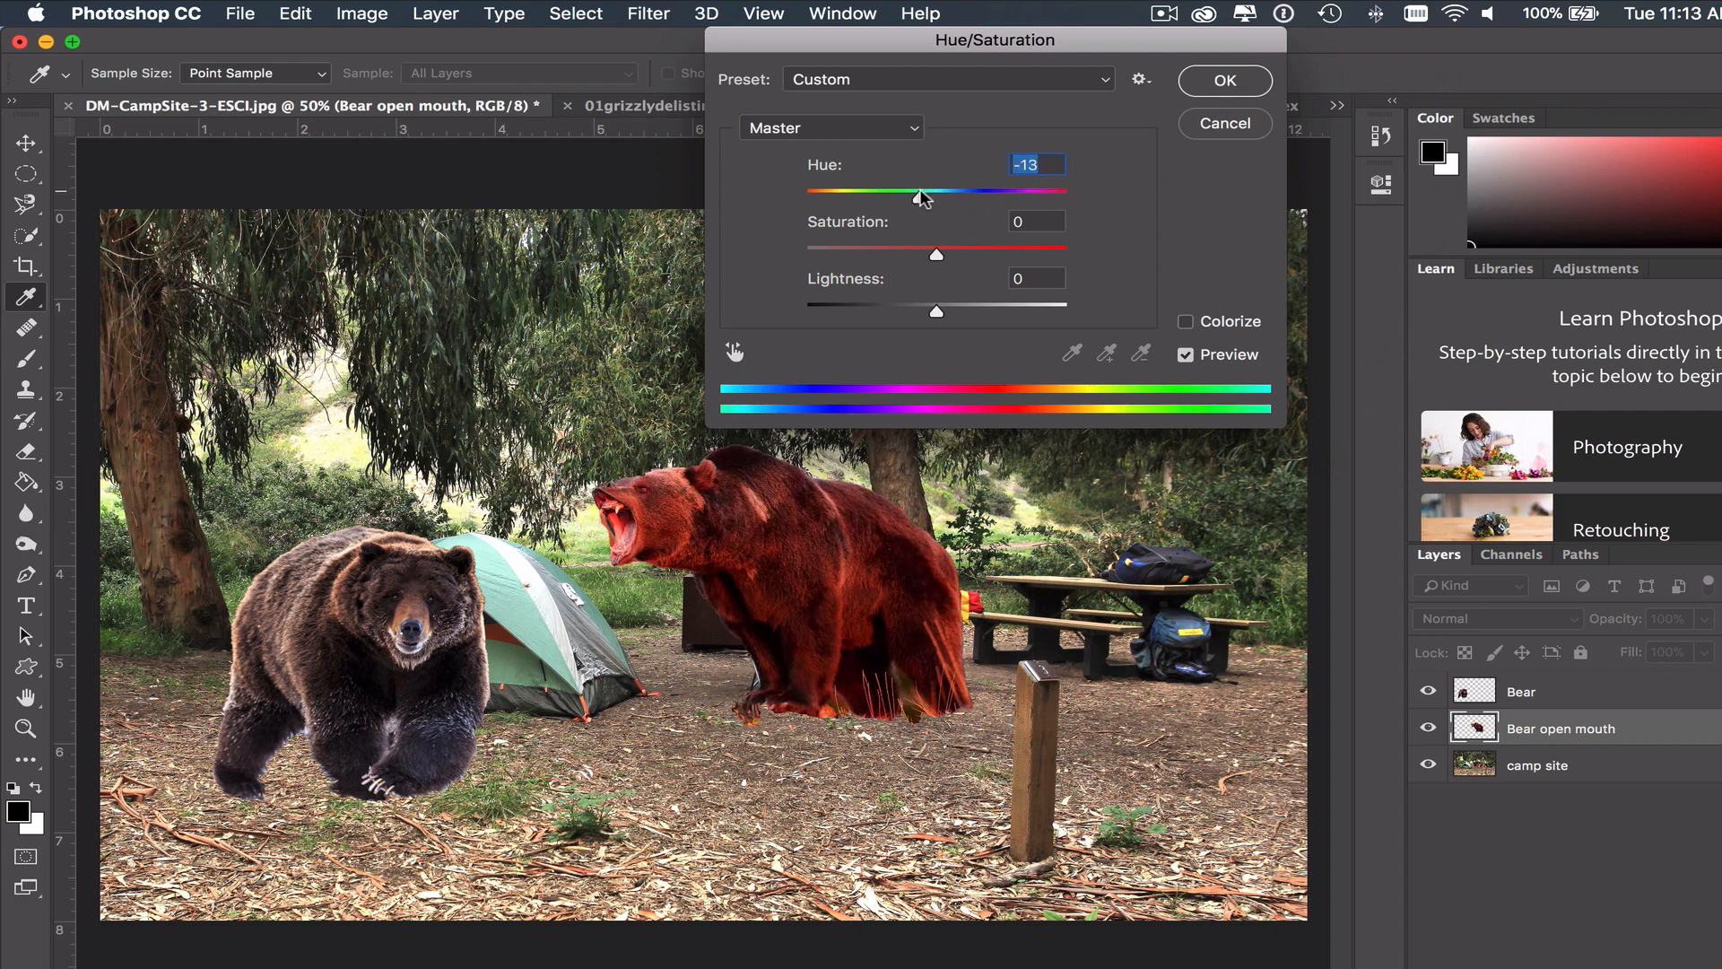
pyautogui.moveTo(914, 195); pyautogui.dragTo(935, 197)
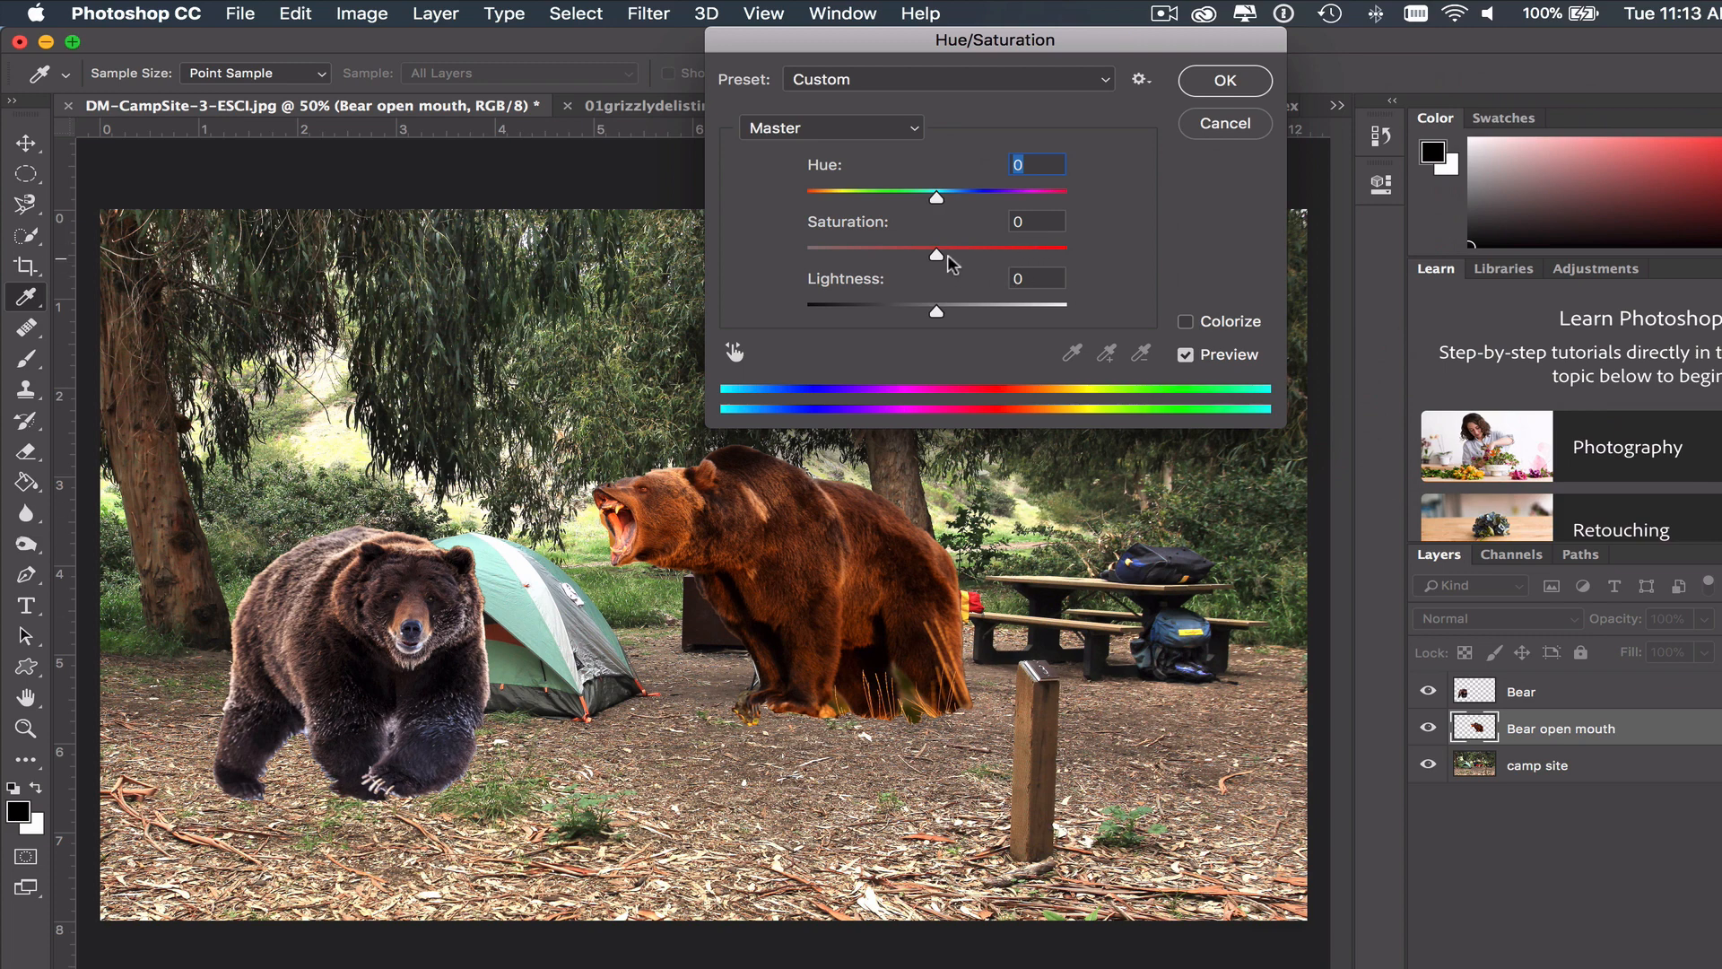
# - Set the open-mouthed bear's Saturation to -46 and Lightness to +3, and apply the Hue/Saturation adjustment
pyautogui.moveTo(938, 255); pyautogui.dragTo(895, 251)
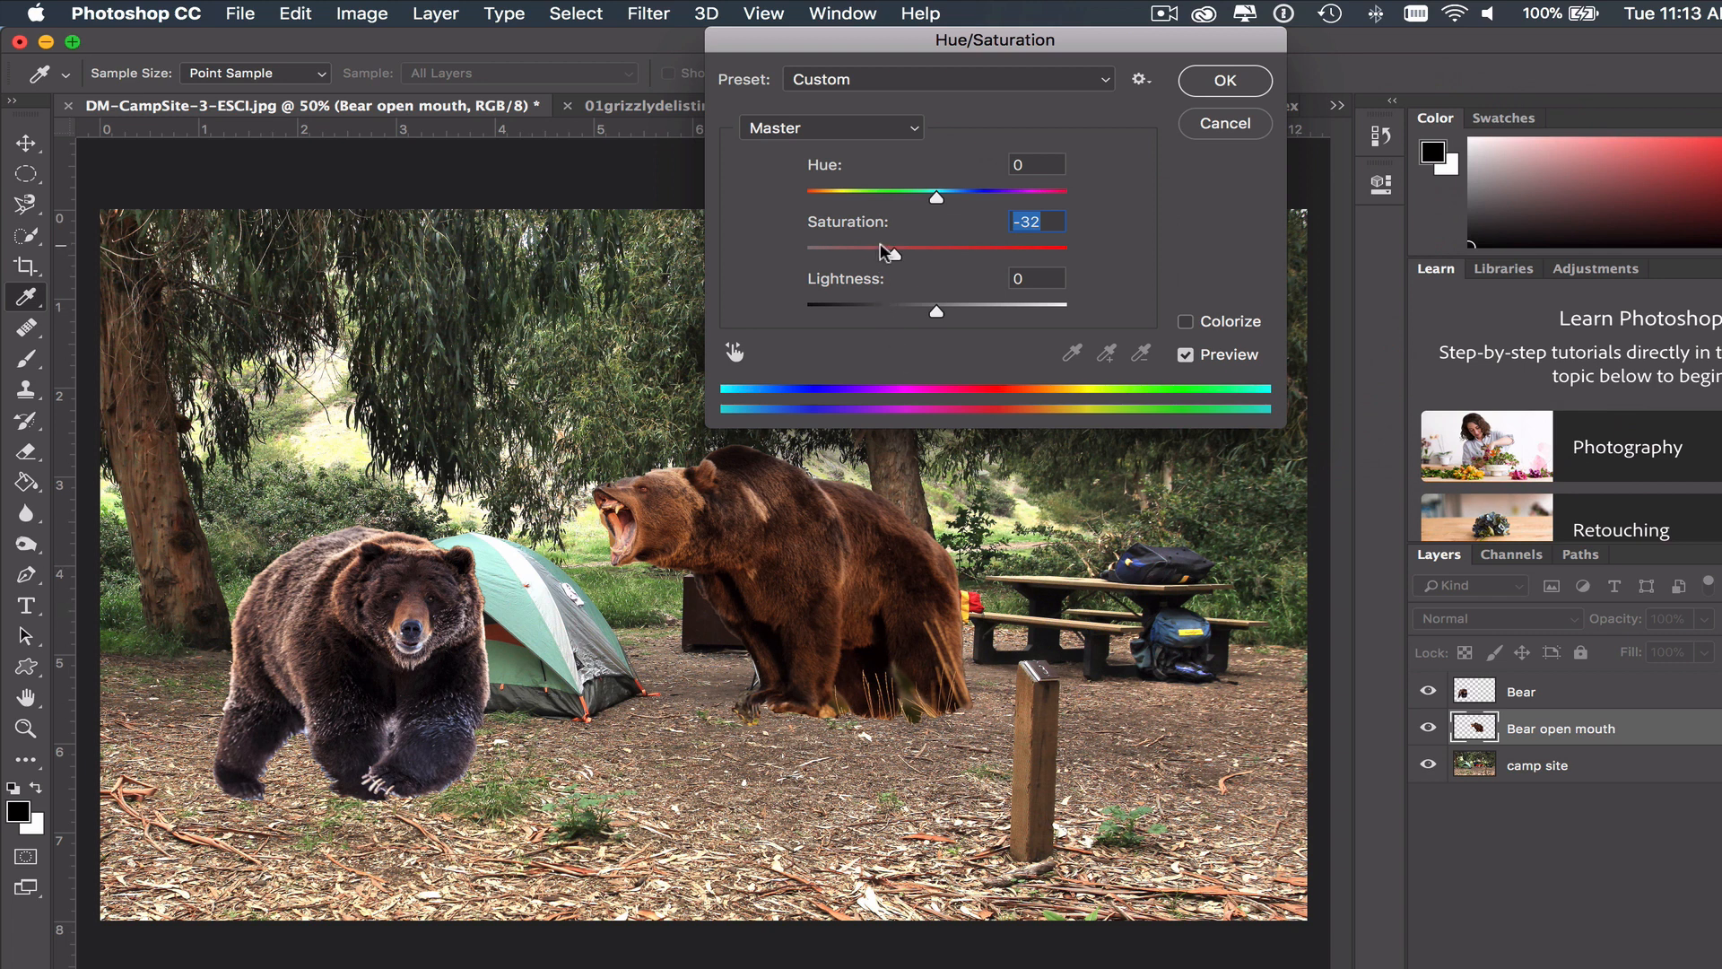
pyautogui.moveTo(893, 251); pyautogui.dragTo(758, 257)
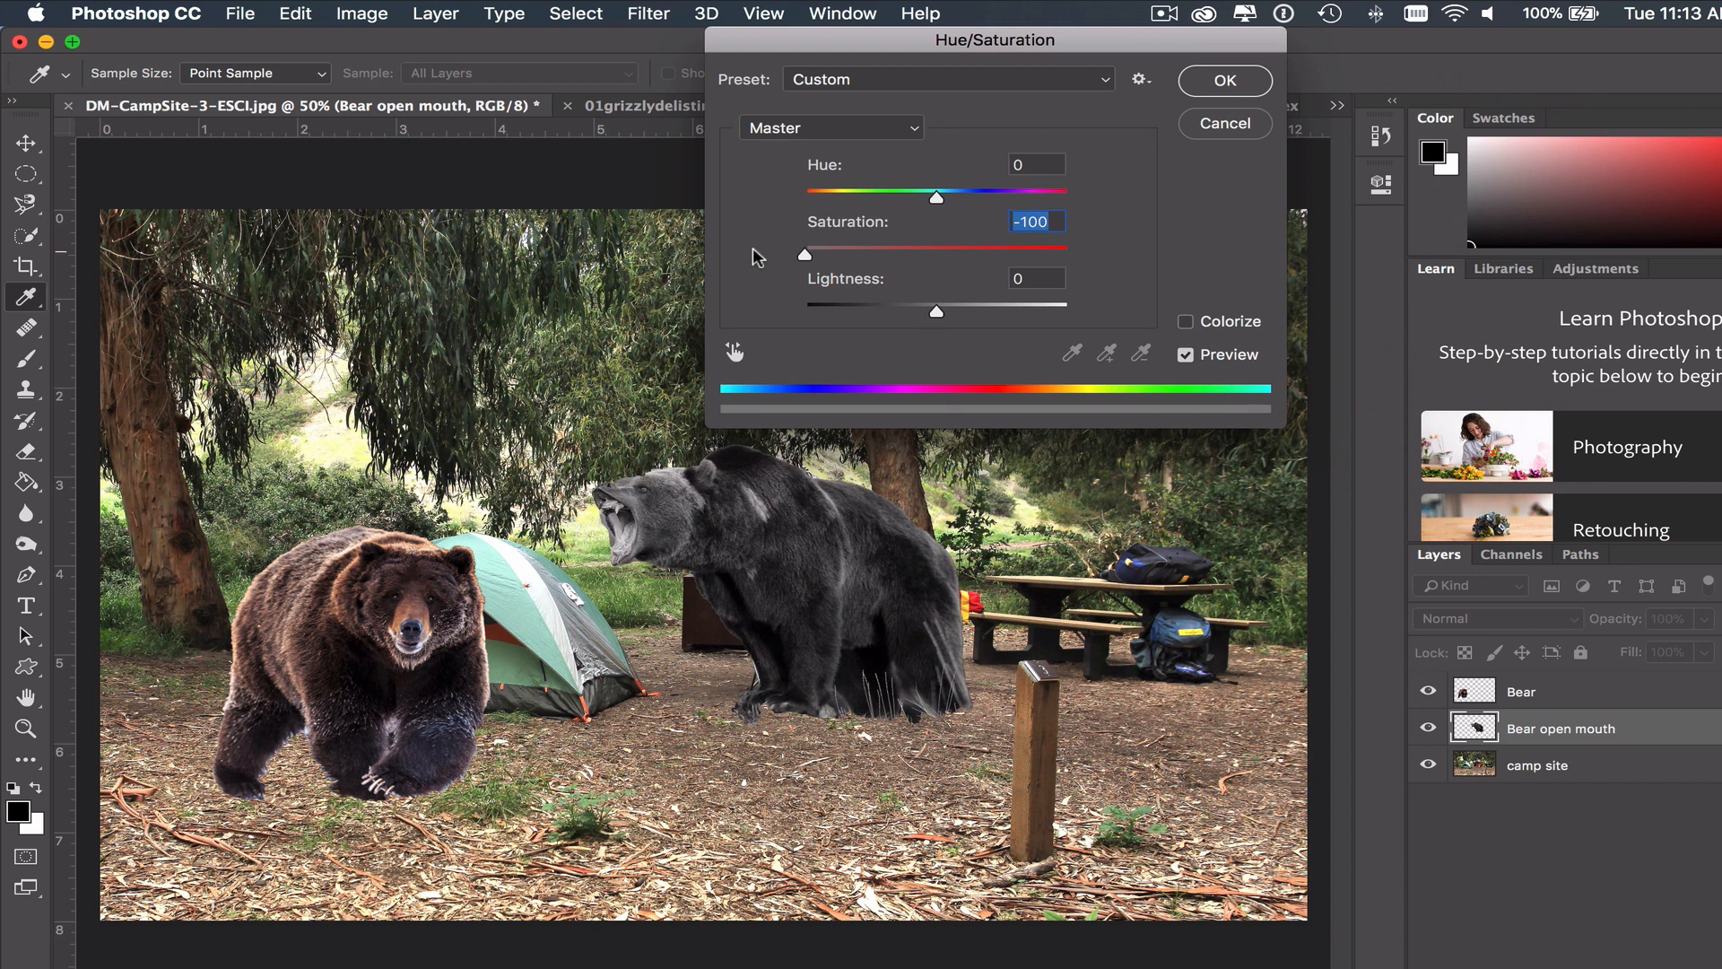
pyautogui.moveTo(771, 255); pyautogui.dragTo(874, 246)
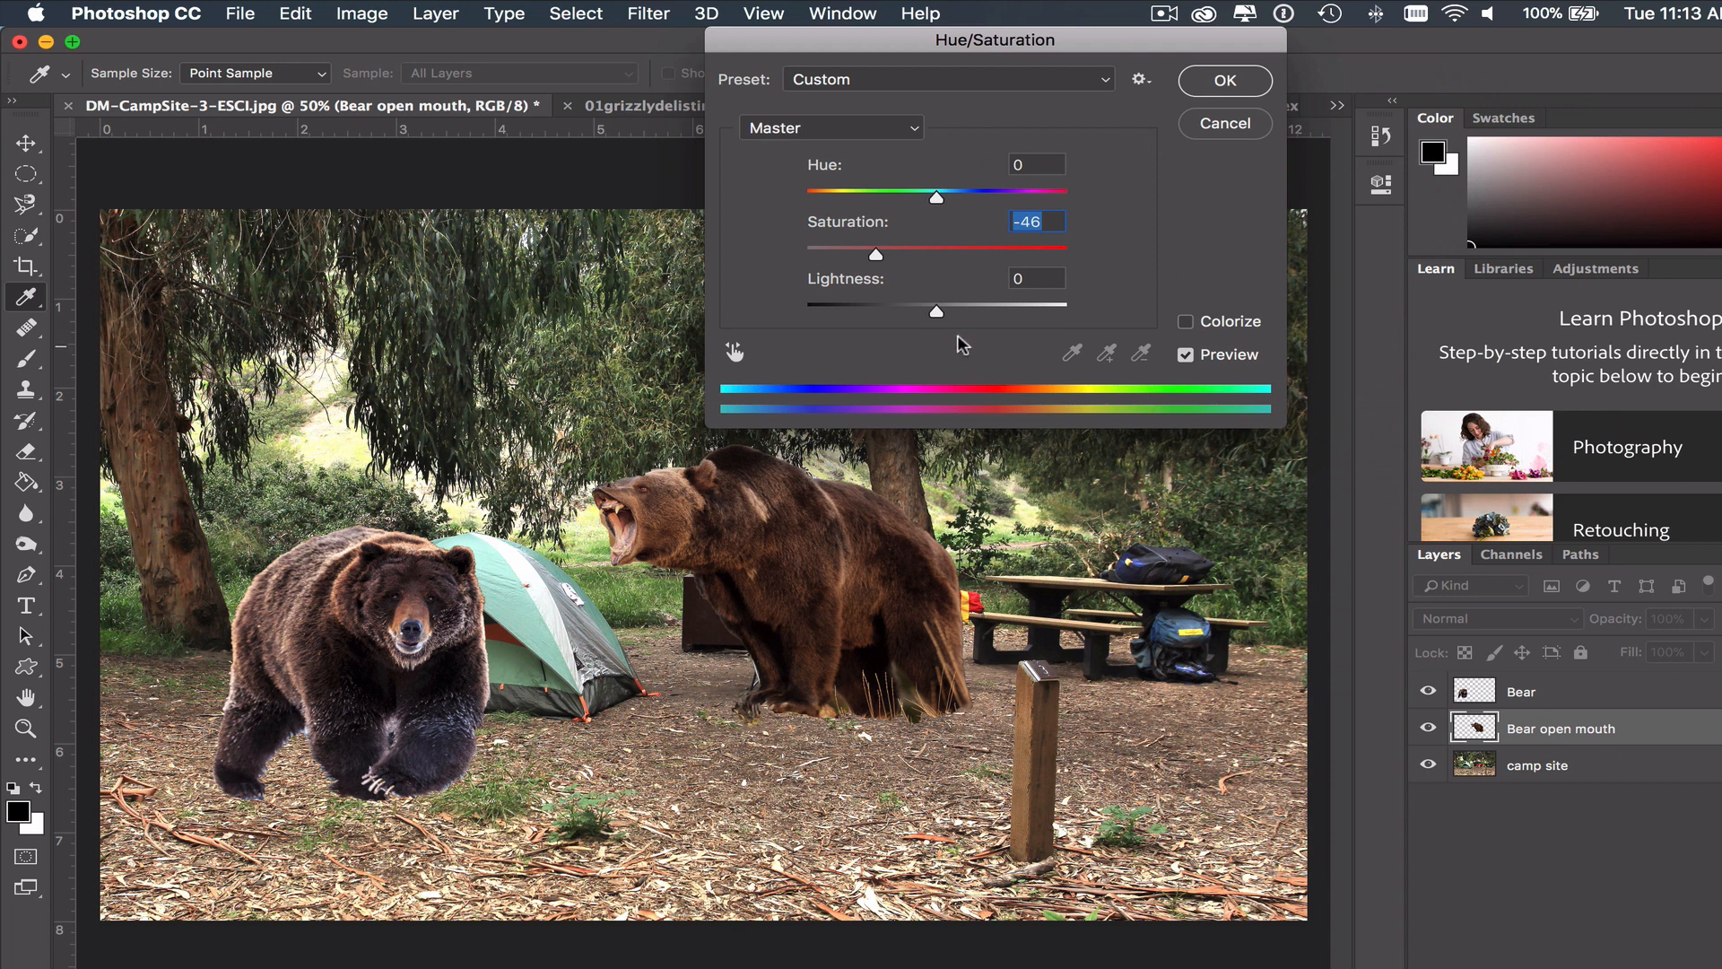
pyautogui.moveTo(934, 311)
pyautogui.mouseDown()
pyautogui.moveTo(979, 312)
pyautogui.moveTo(867, 314)
pyautogui.moveTo(955, 297)
pyautogui.moveTo(930, 303)
pyautogui.mouseUp()
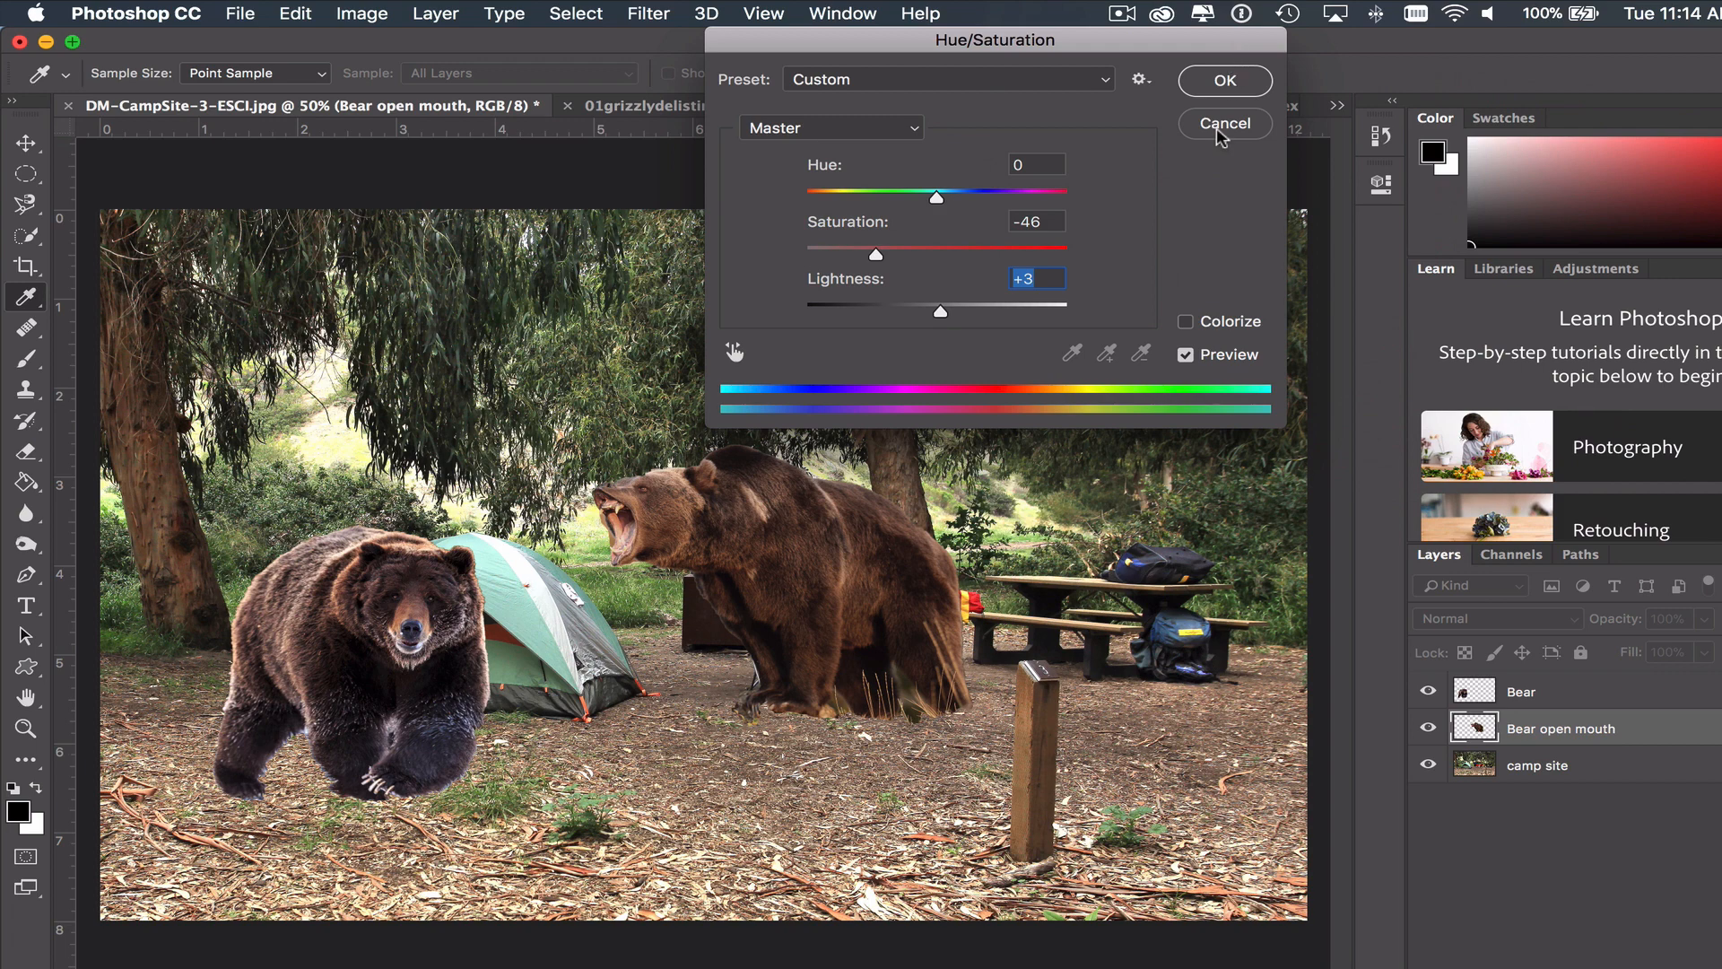
pyautogui.click(1220, 81)
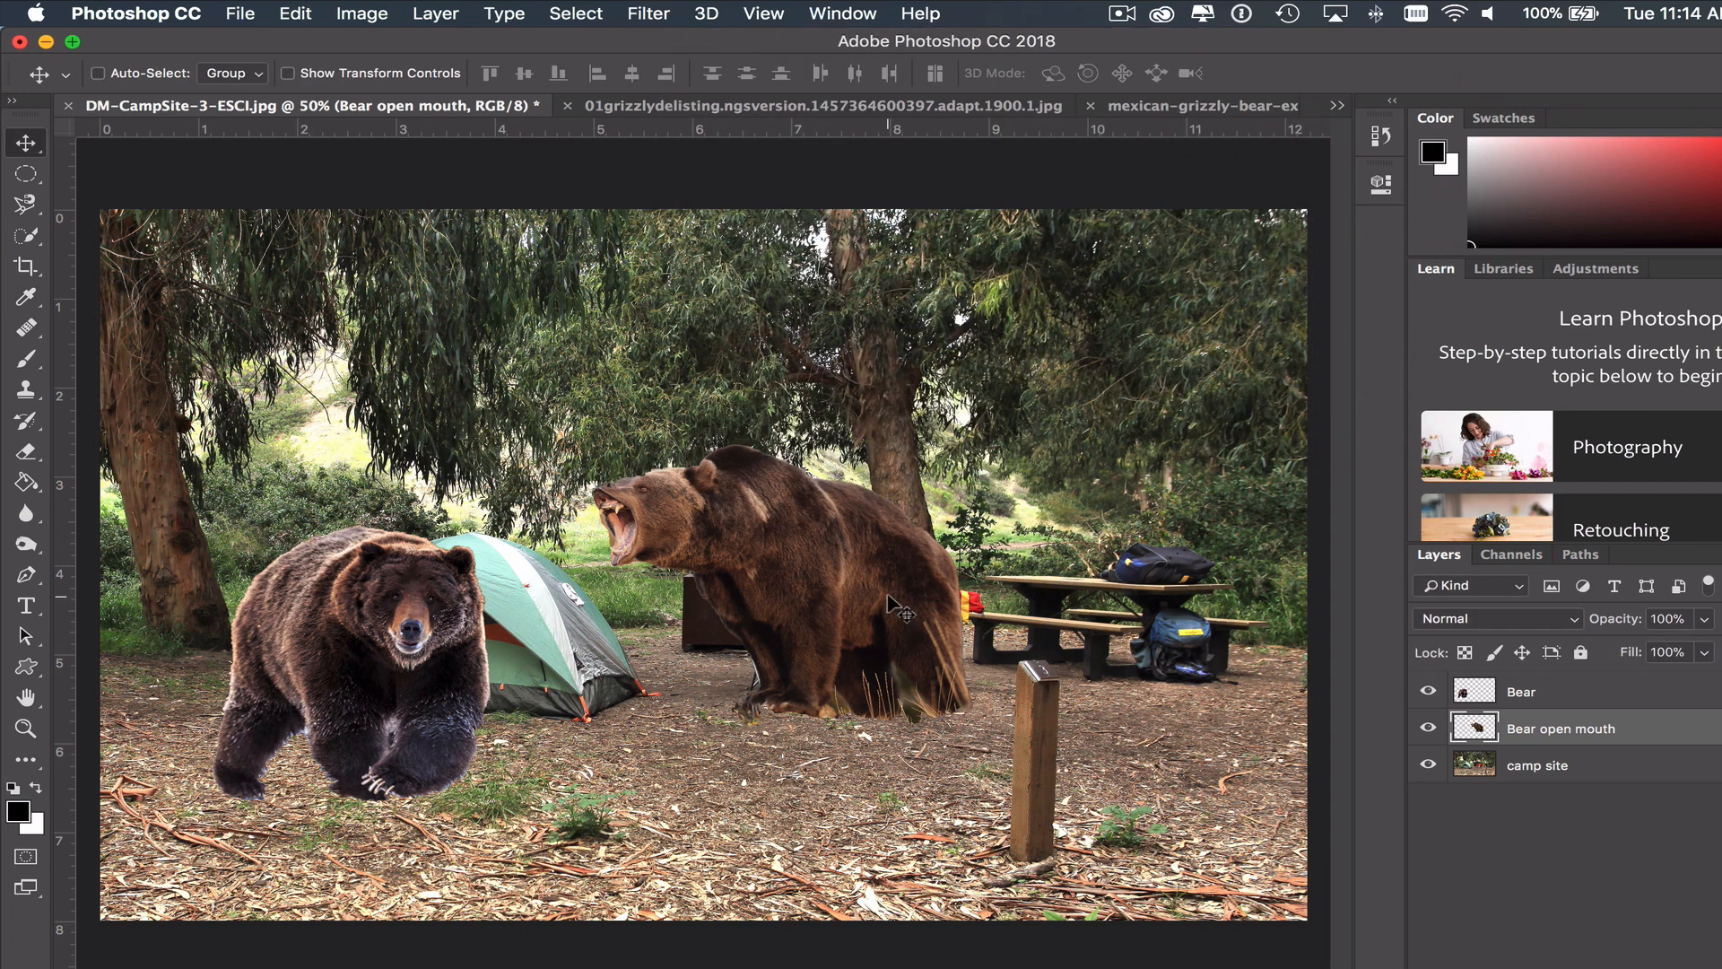
pyautogui.click(295, 11)
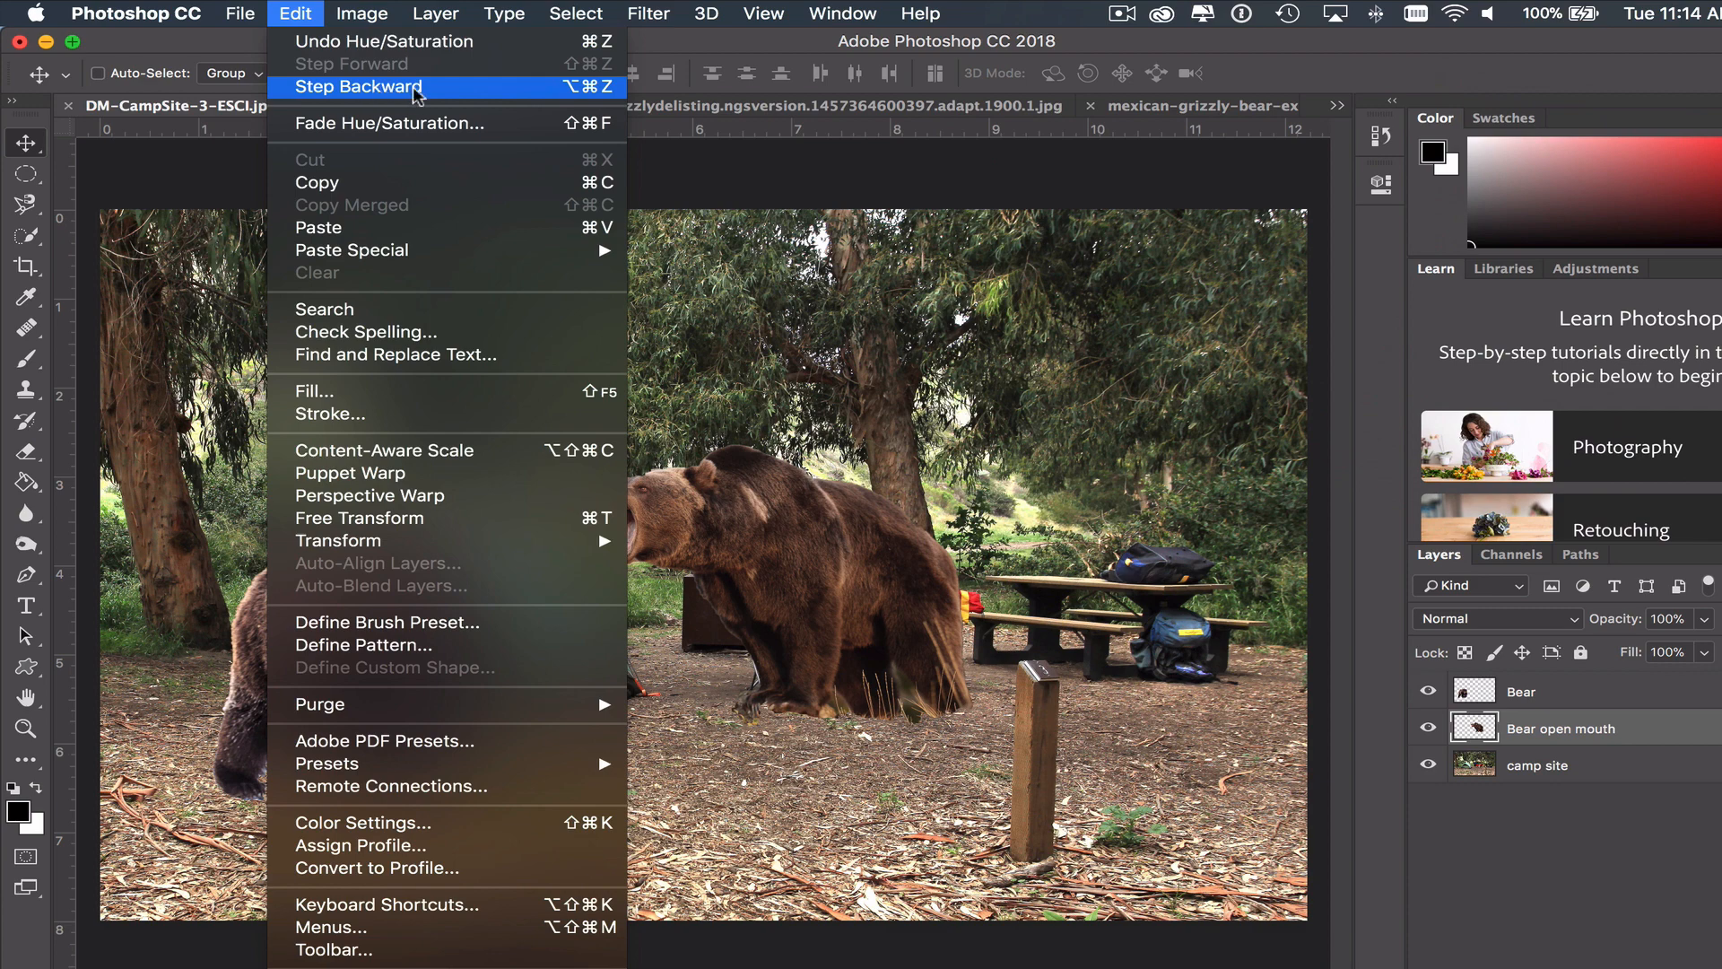
pyautogui.click(1010, 439)
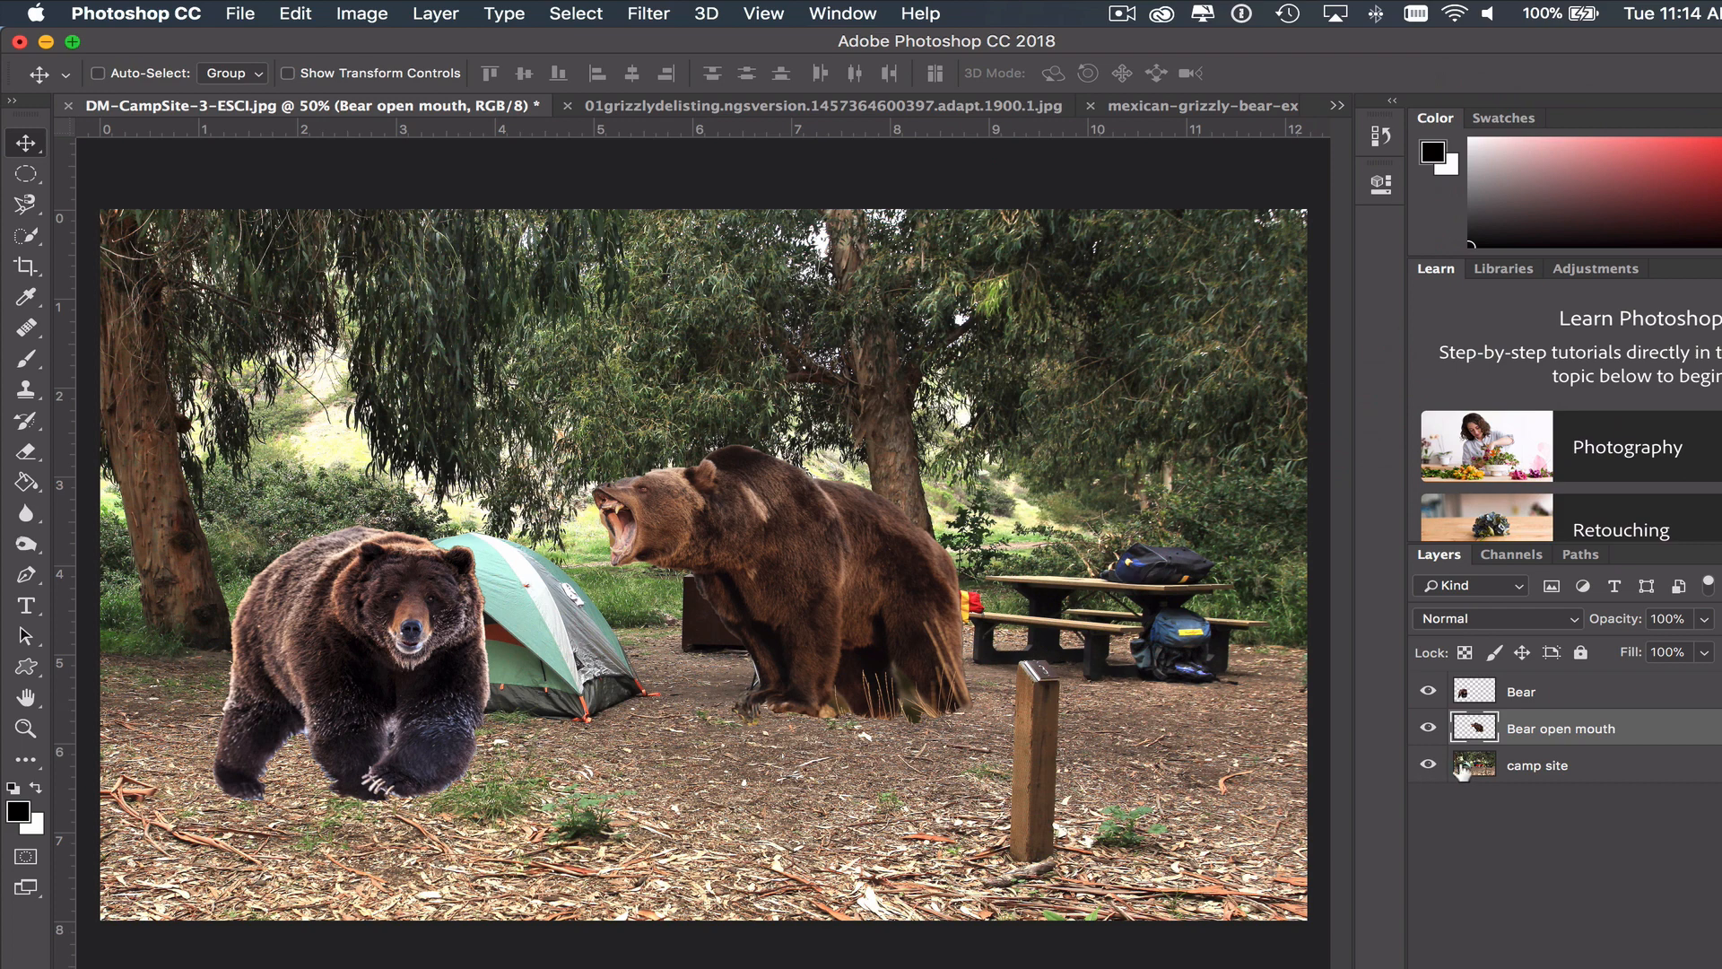
# - Hide the camp site layer to view the two bears alone, and show it again
pyautogui.click(1428, 766)
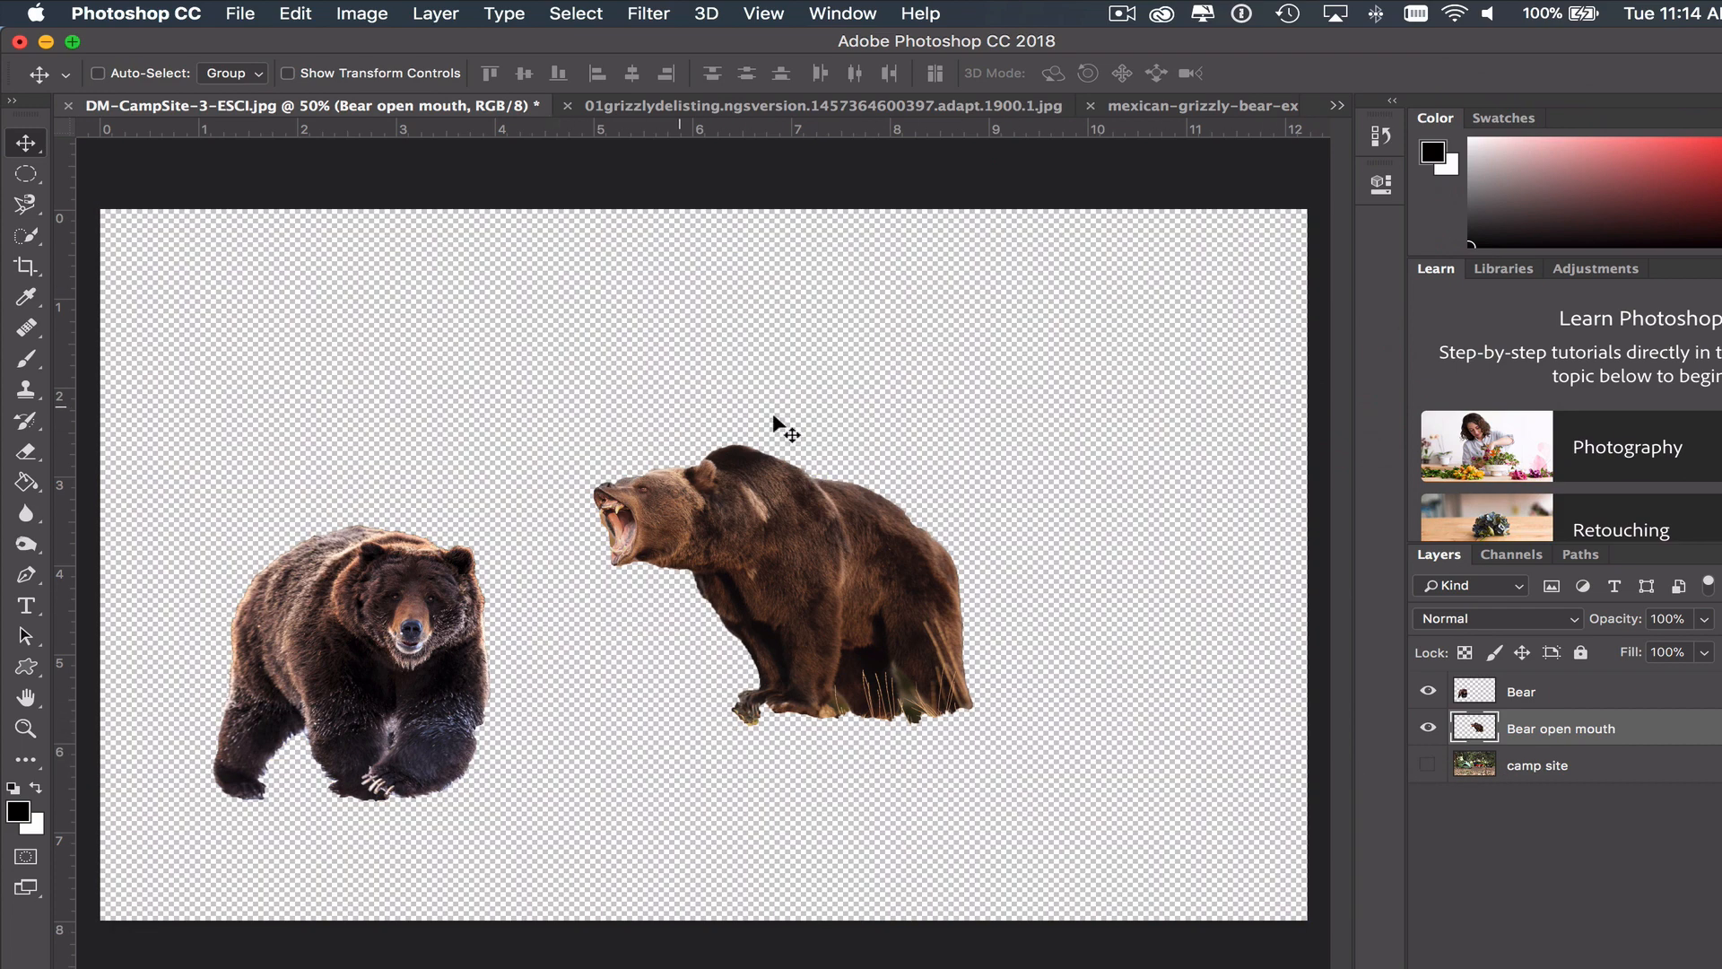
pyautogui.click(1428, 764)
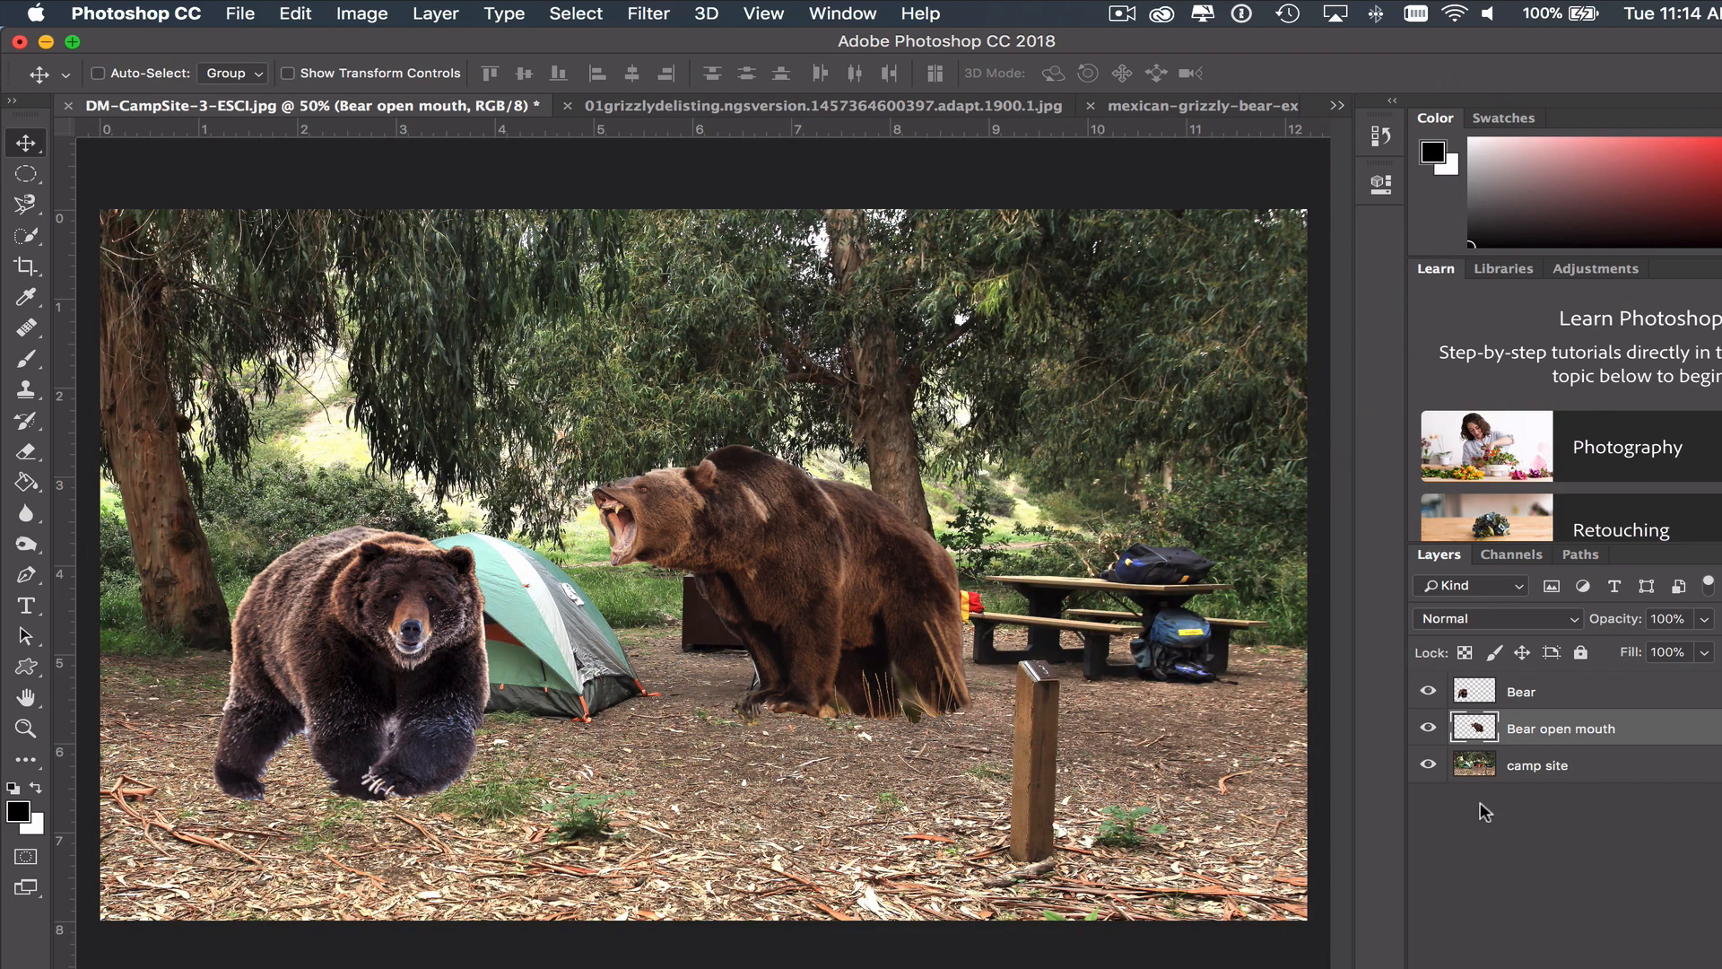
# - Hide the camp site layer and set the Eraser brush size to 20 px
pyautogui.click(1429, 766)
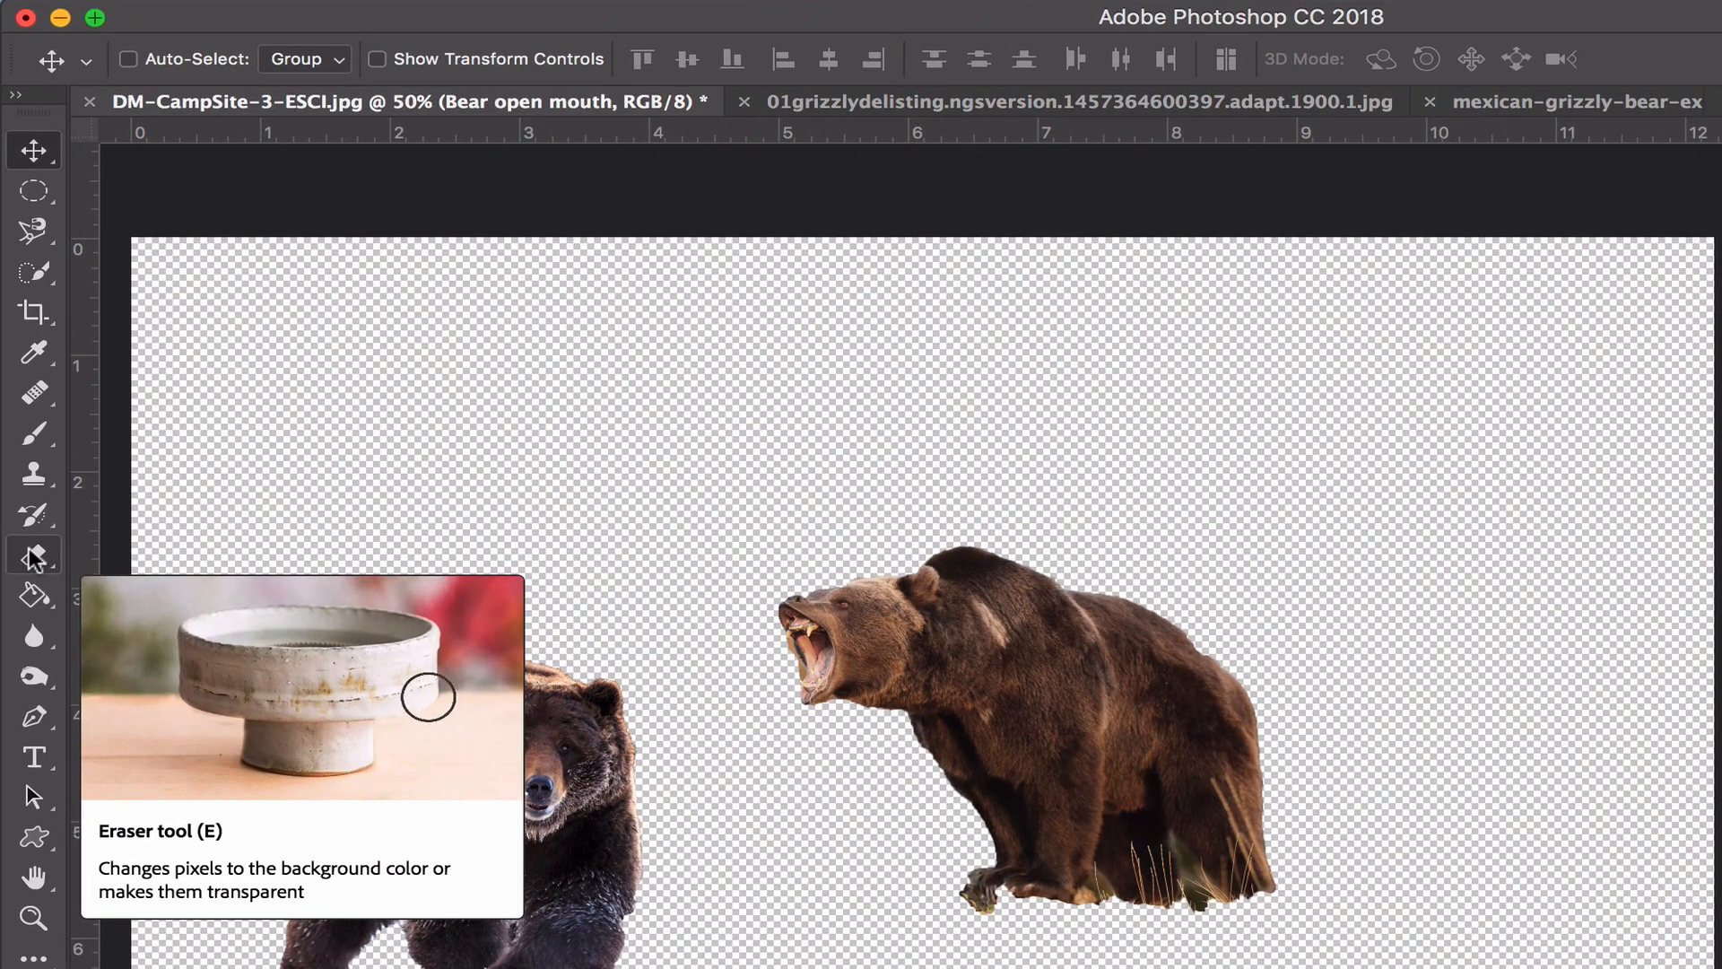
pyautogui.click(26, 451)
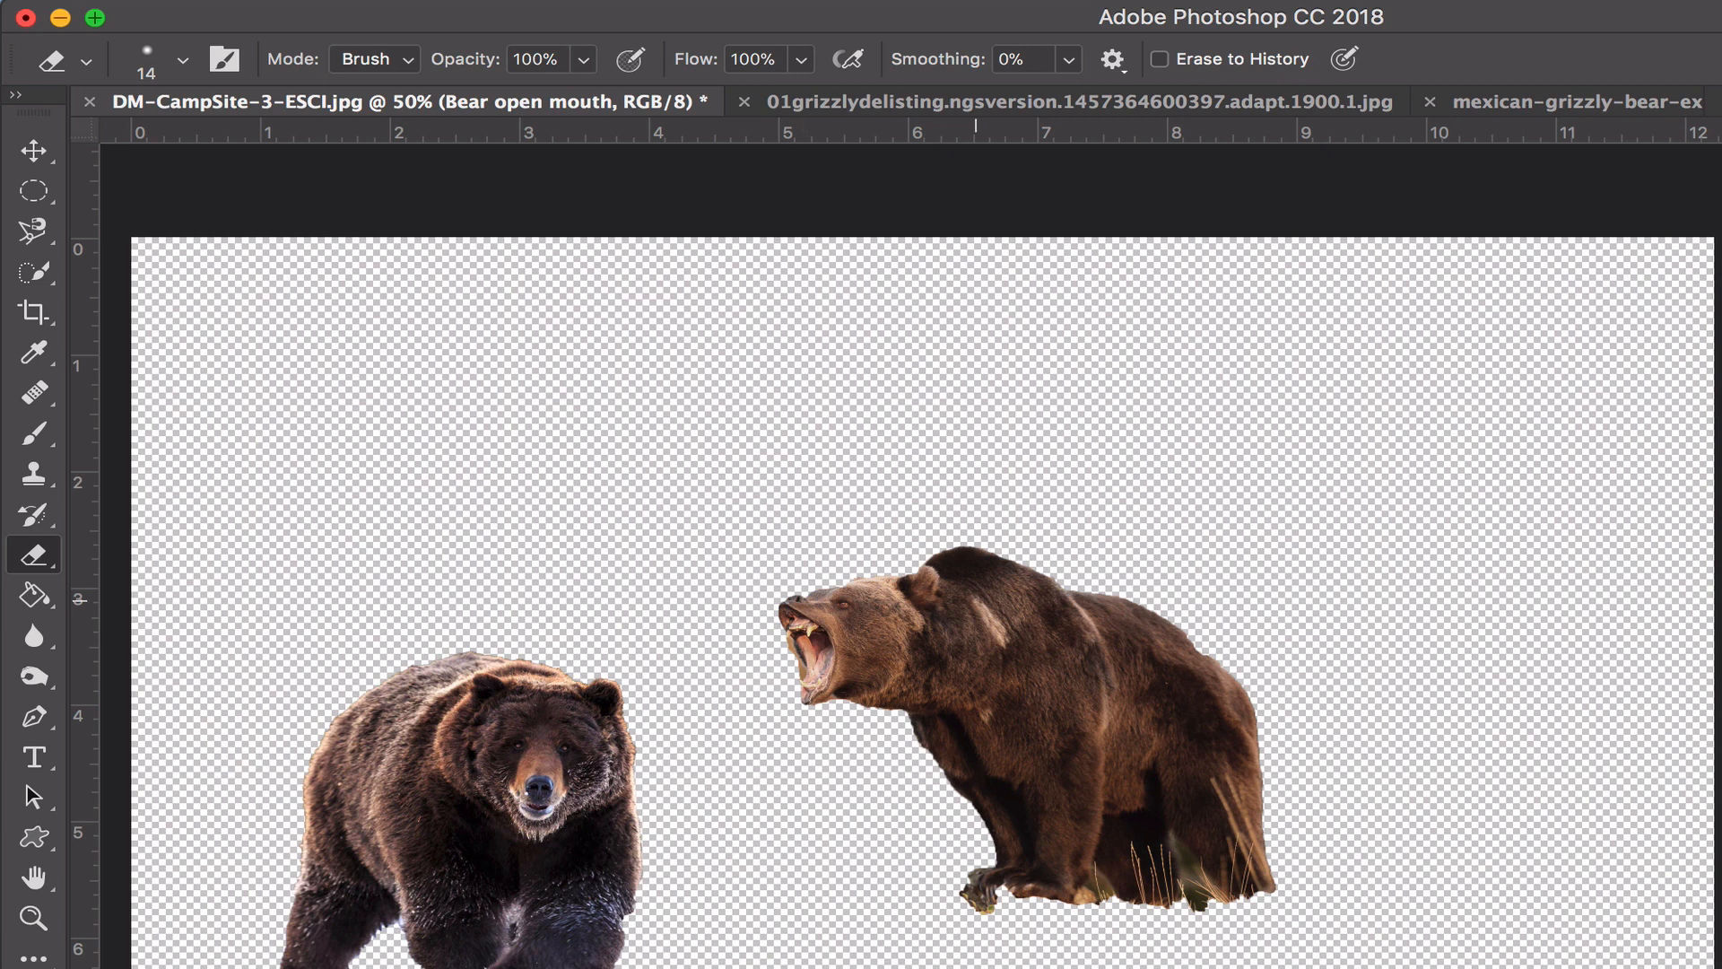
pyautogui.click(146, 57)
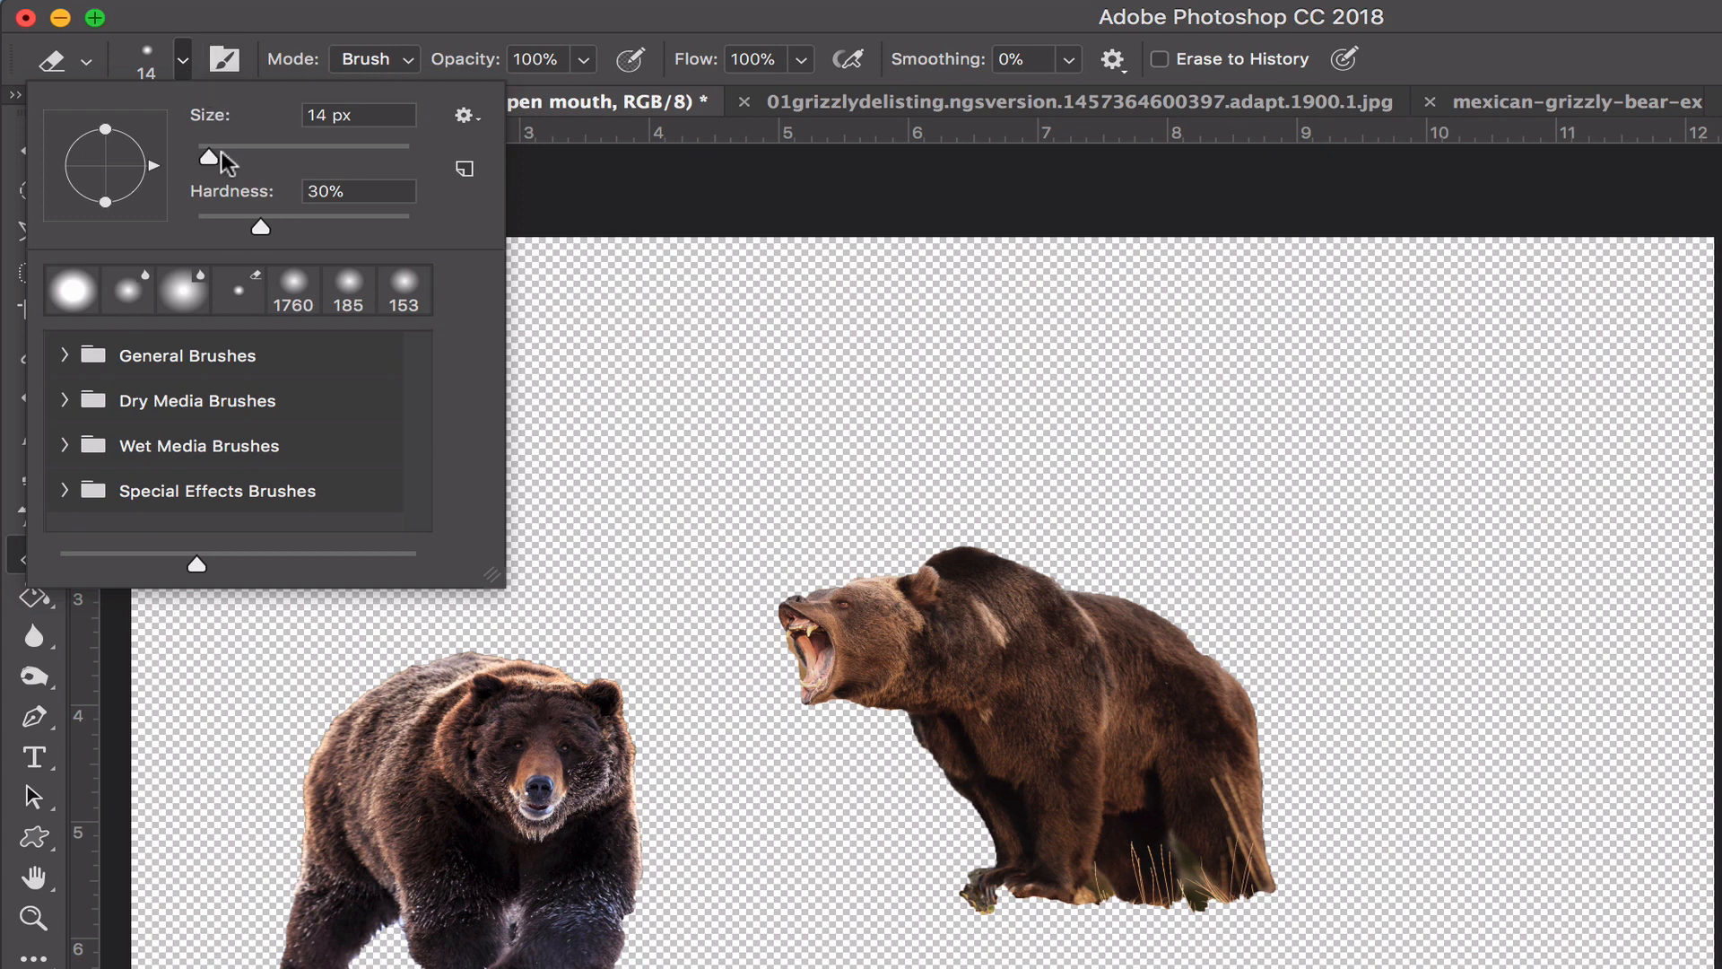
pyautogui.moveTo(209, 159); pyautogui.dragTo(284, 161)
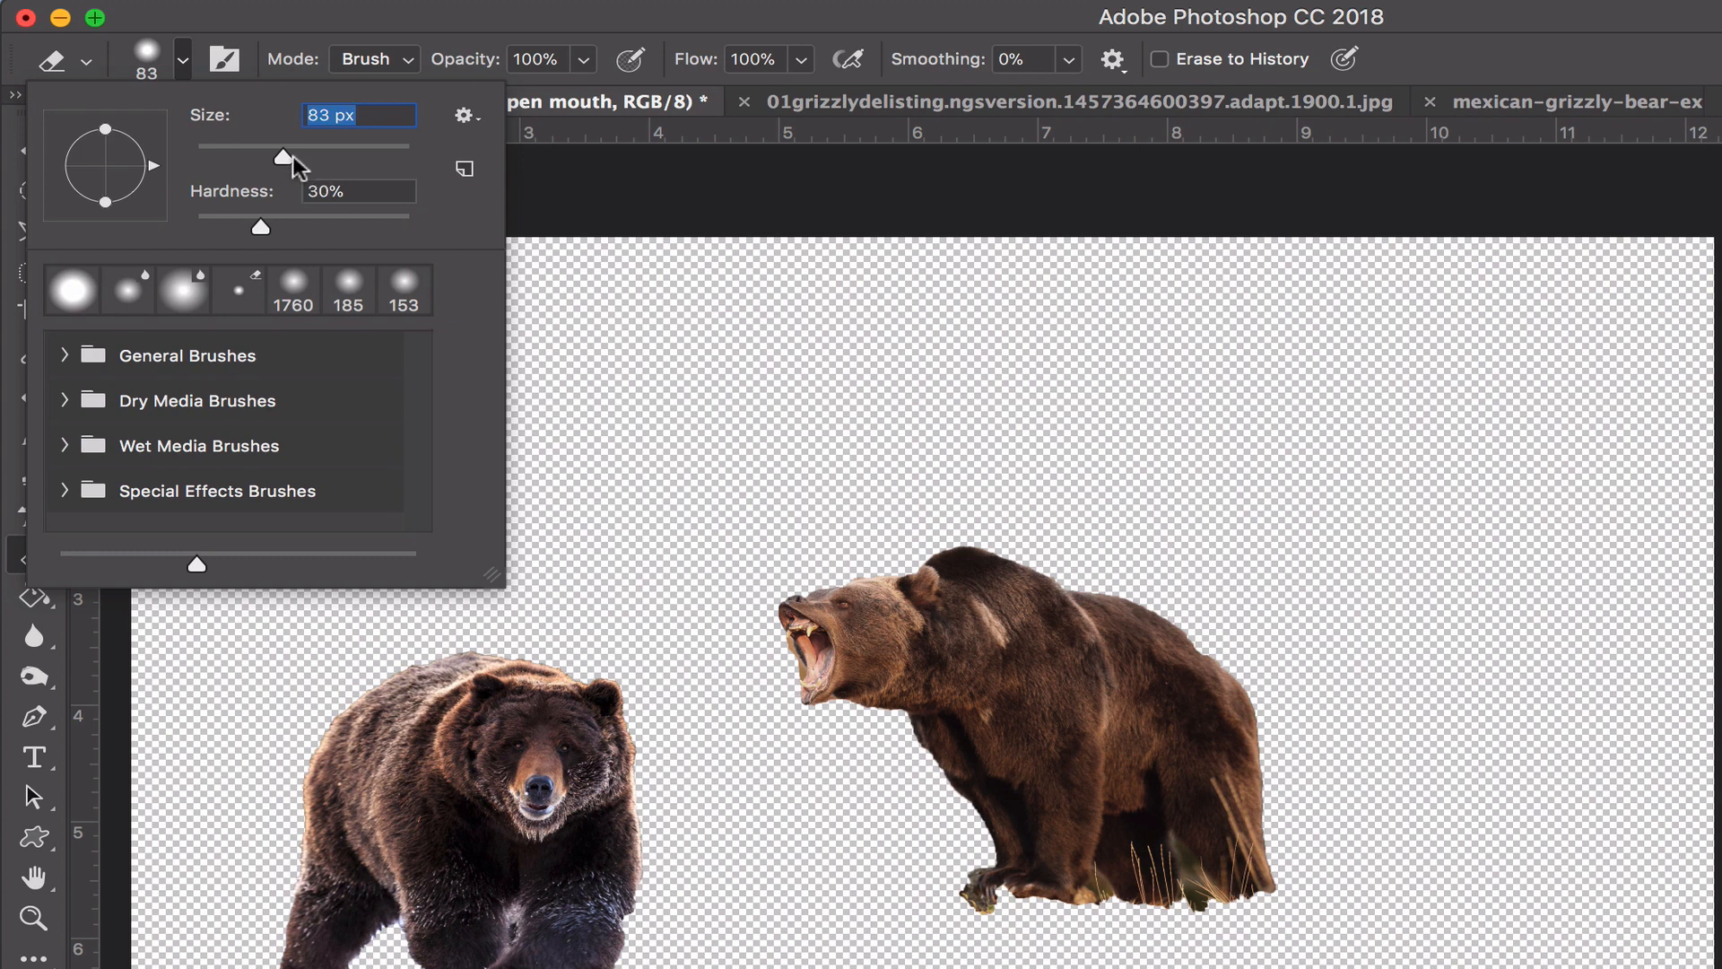
pyautogui.moveTo(288, 165); pyautogui.dragTo(239, 165)
pyautogui.moveTo(234, 154); pyautogui.dragTo(216, 160)
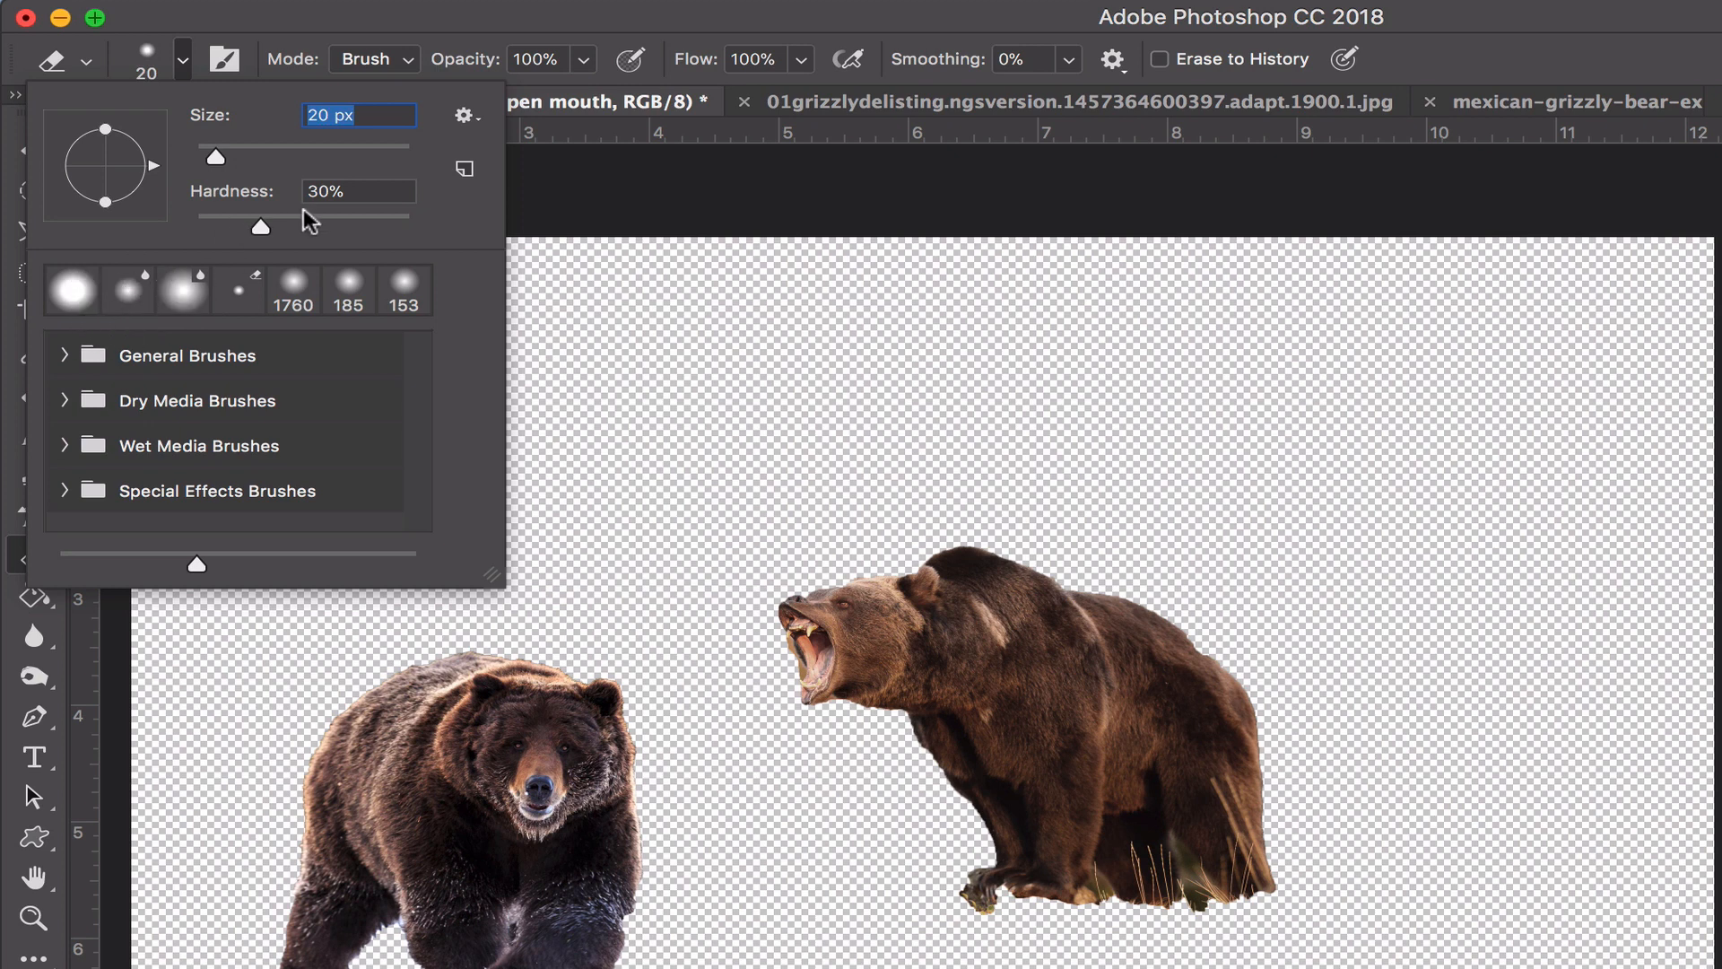
# - Try Eraser hardness values of 100% and 19%, and set the hardness to 63%
pyautogui.moveTo(259, 226); pyautogui.dragTo(413, 219)
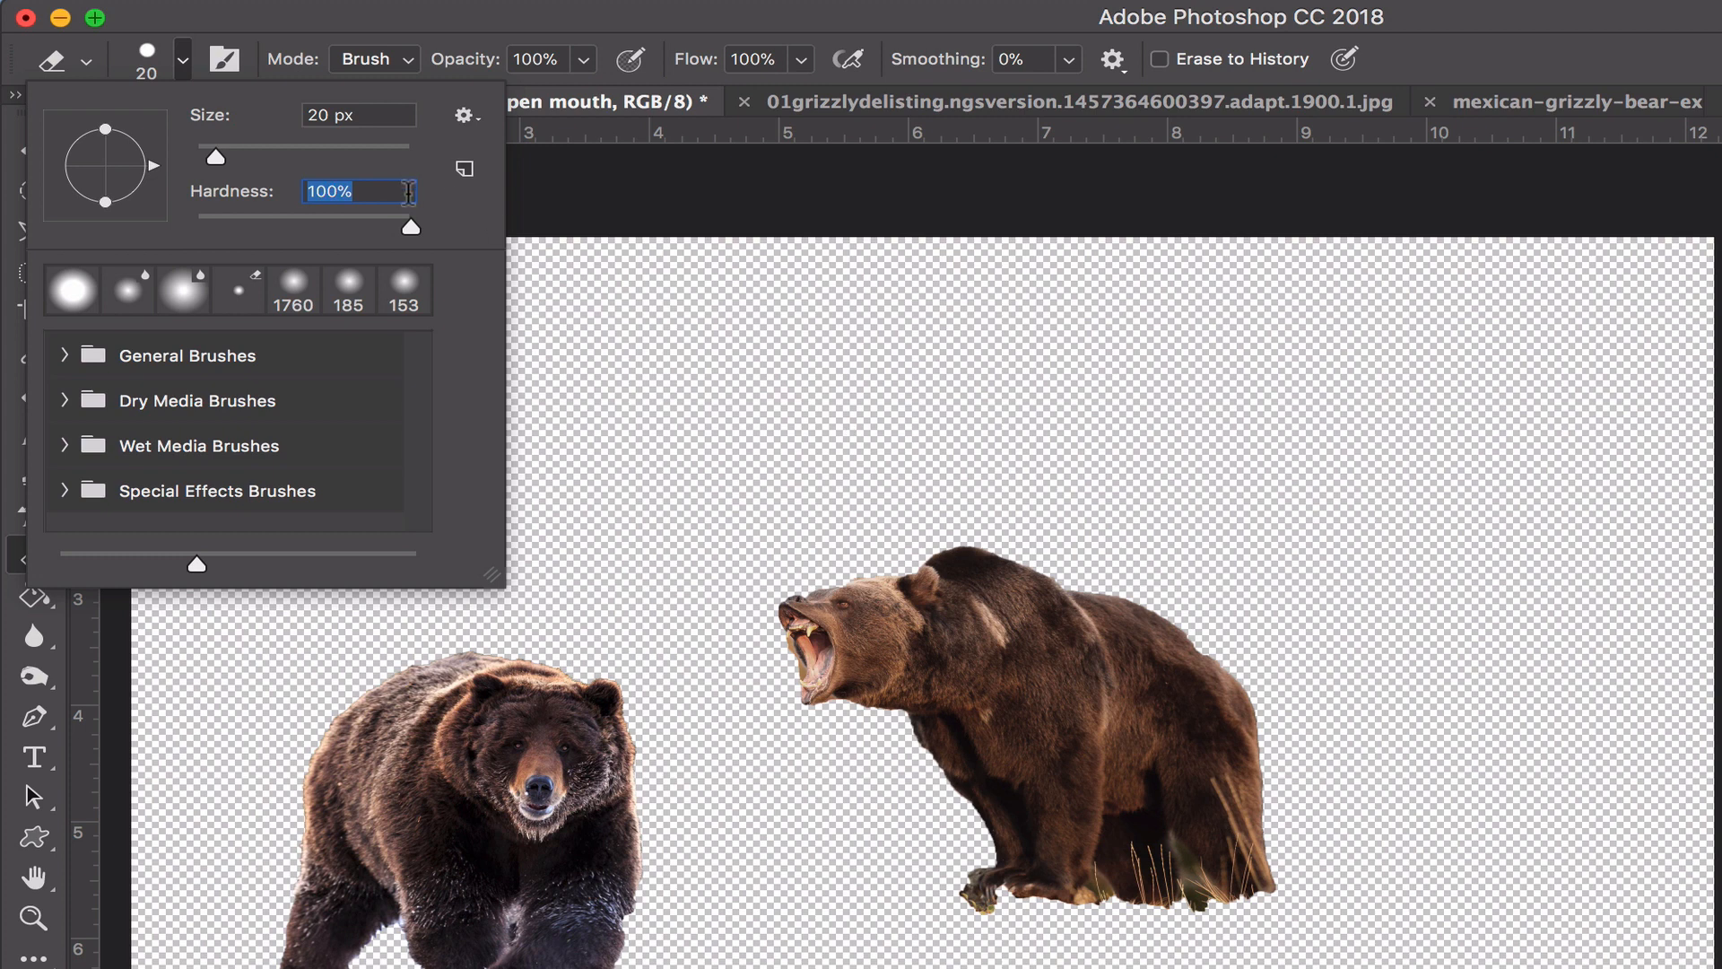
pyautogui.moveTo(411, 228)
pyautogui.mouseDown()
pyautogui.moveTo(205, 231)
pyautogui.moveTo(236, 230)
pyautogui.mouseUp()
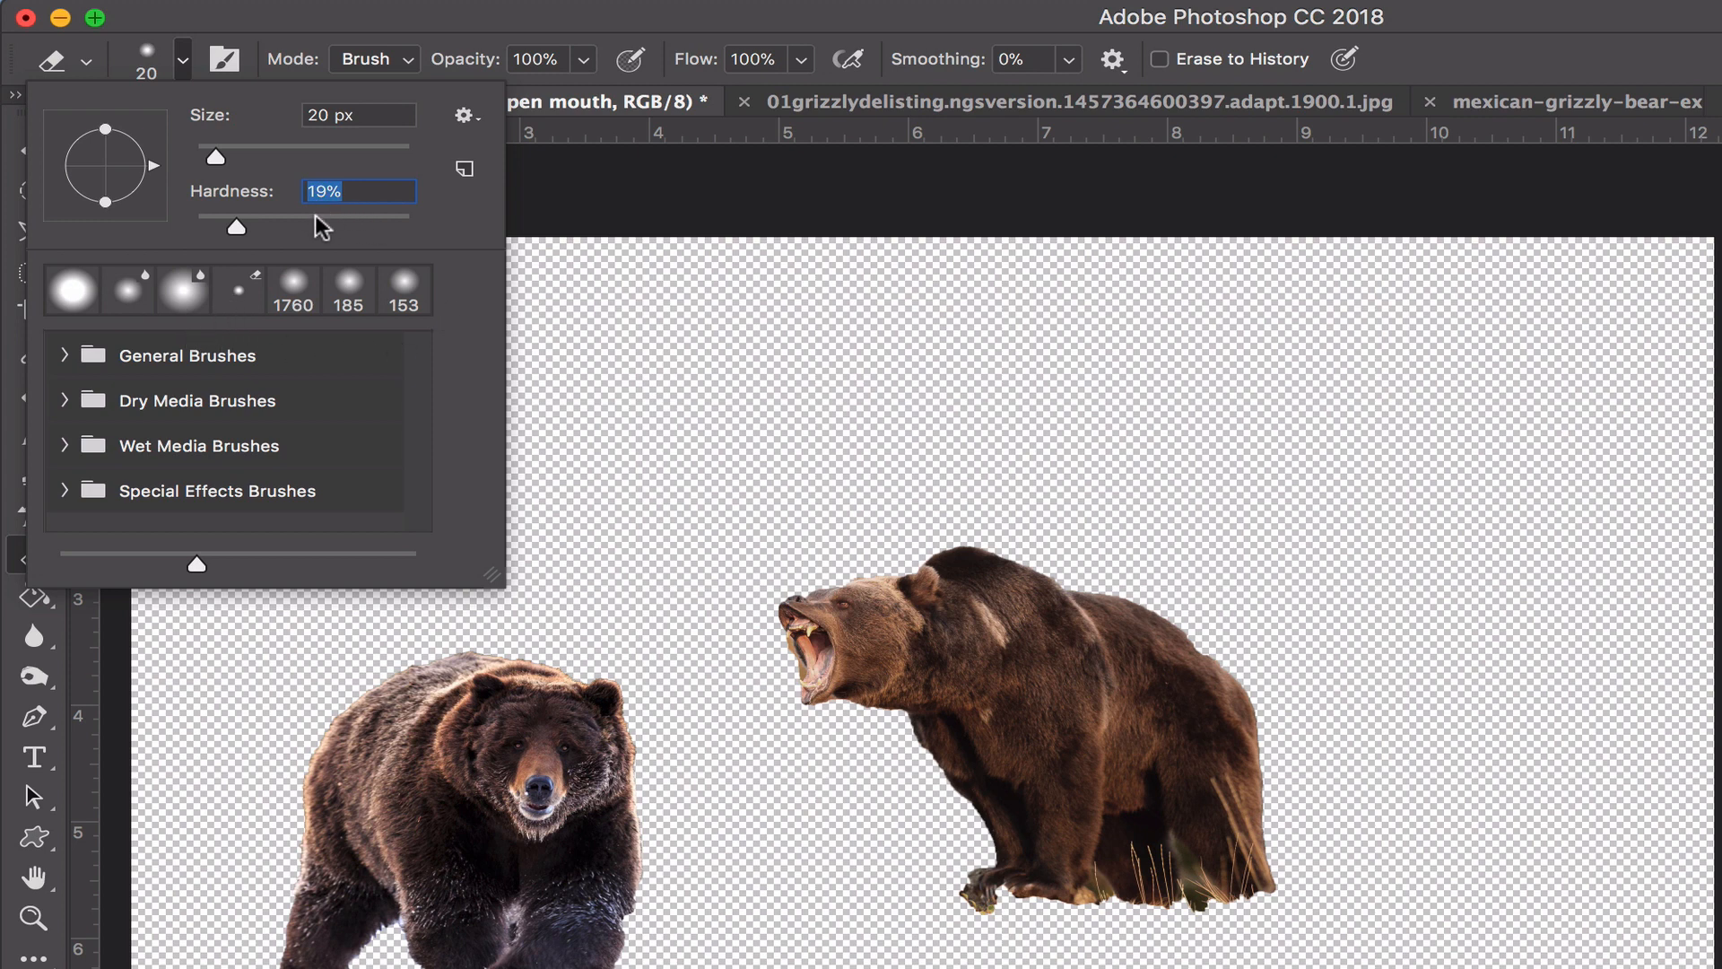
pyautogui.moveTo(237, 230); pyautogui.dragTo(349, 231)
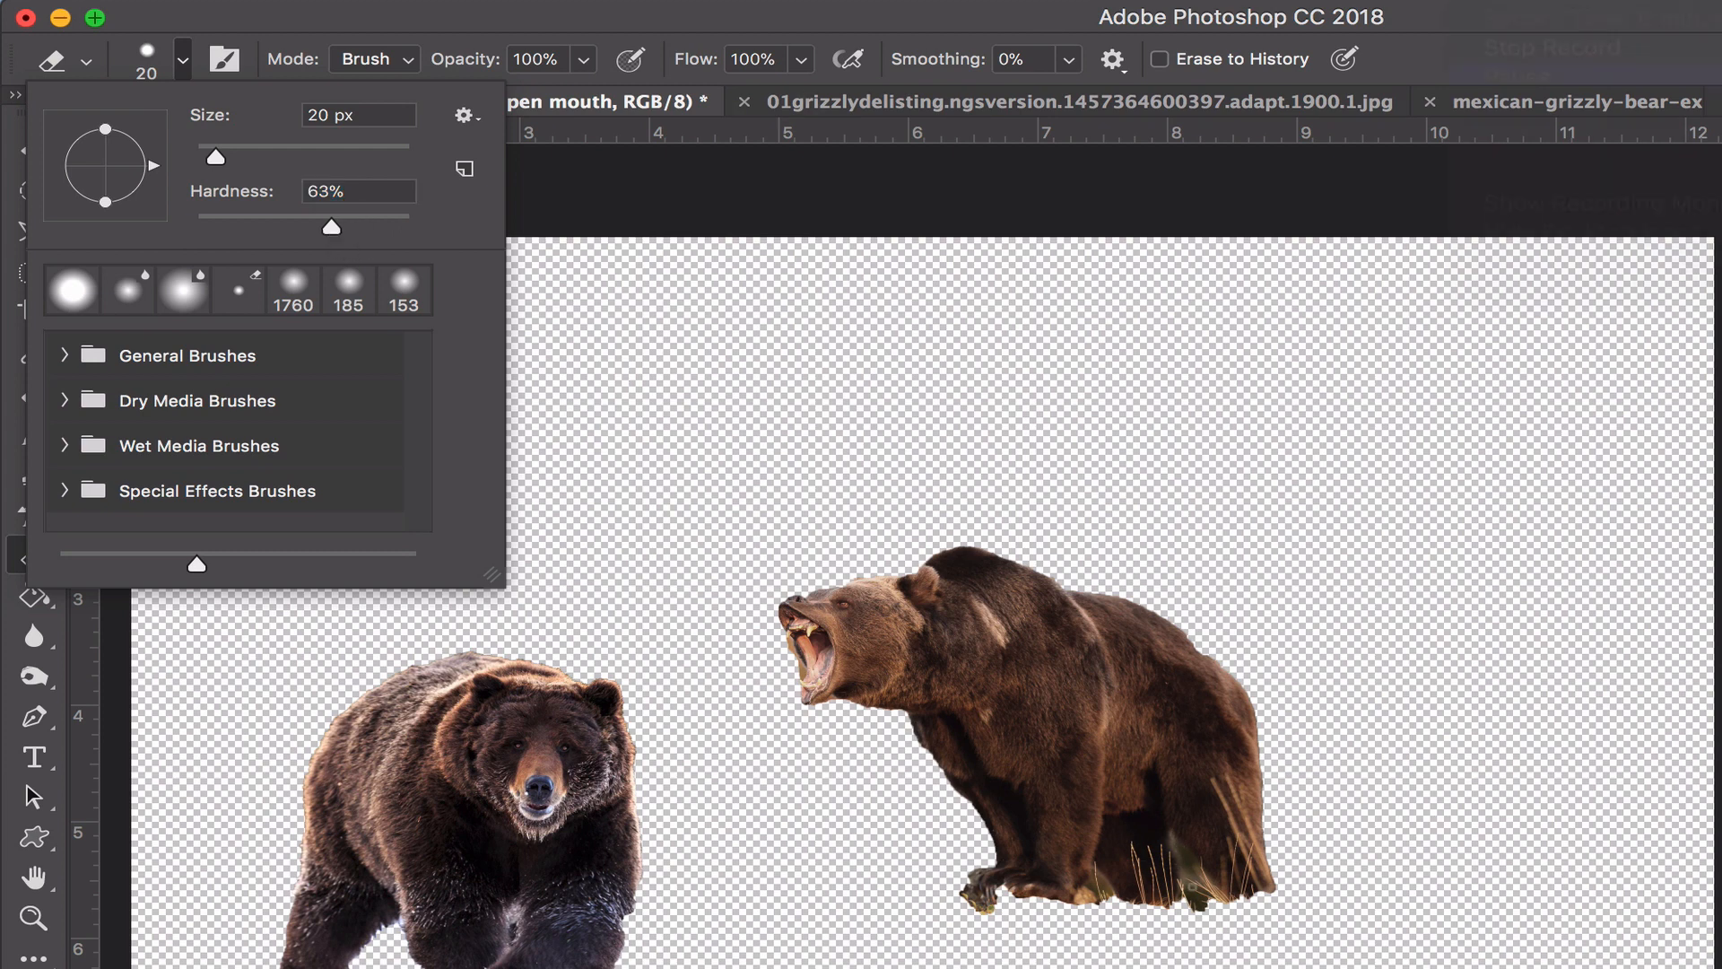
# - Erase the leftover background below and between the open-mouthed bear's hind legs on the Bear open mouth layer
pyautogui.click(1198, 906)
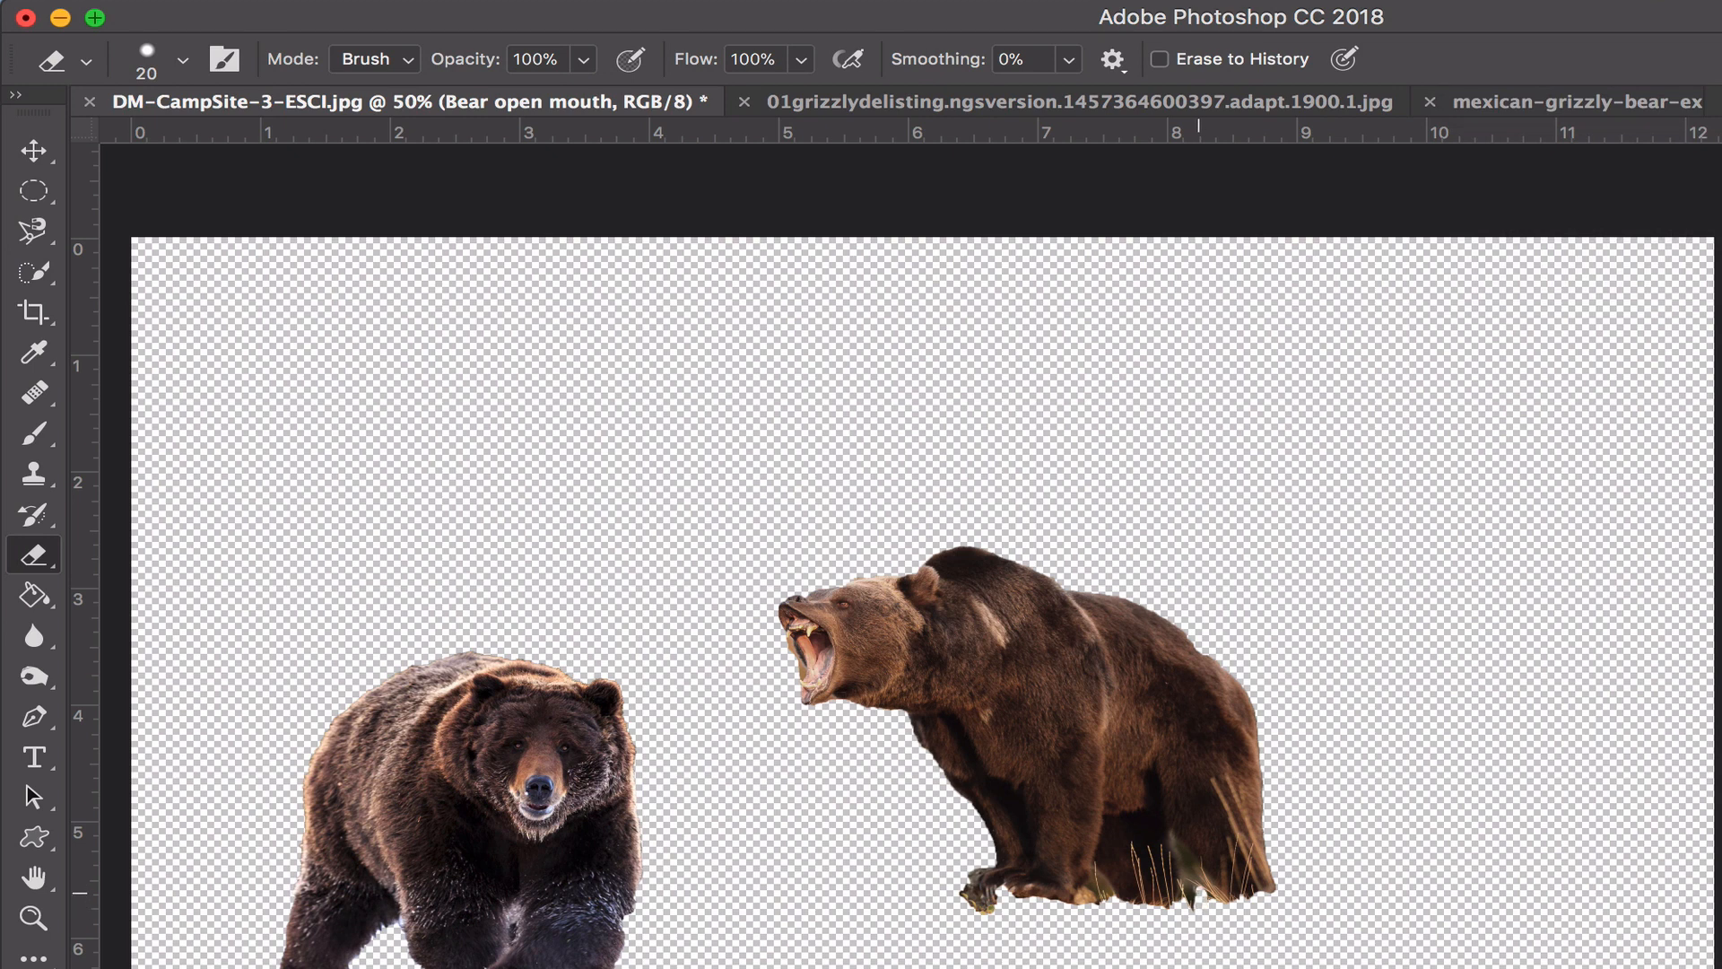
pyautogui.moveTo(1199, 893); pyautogui.dragTo(1193, 894)
pyautogui.click(33, 919)
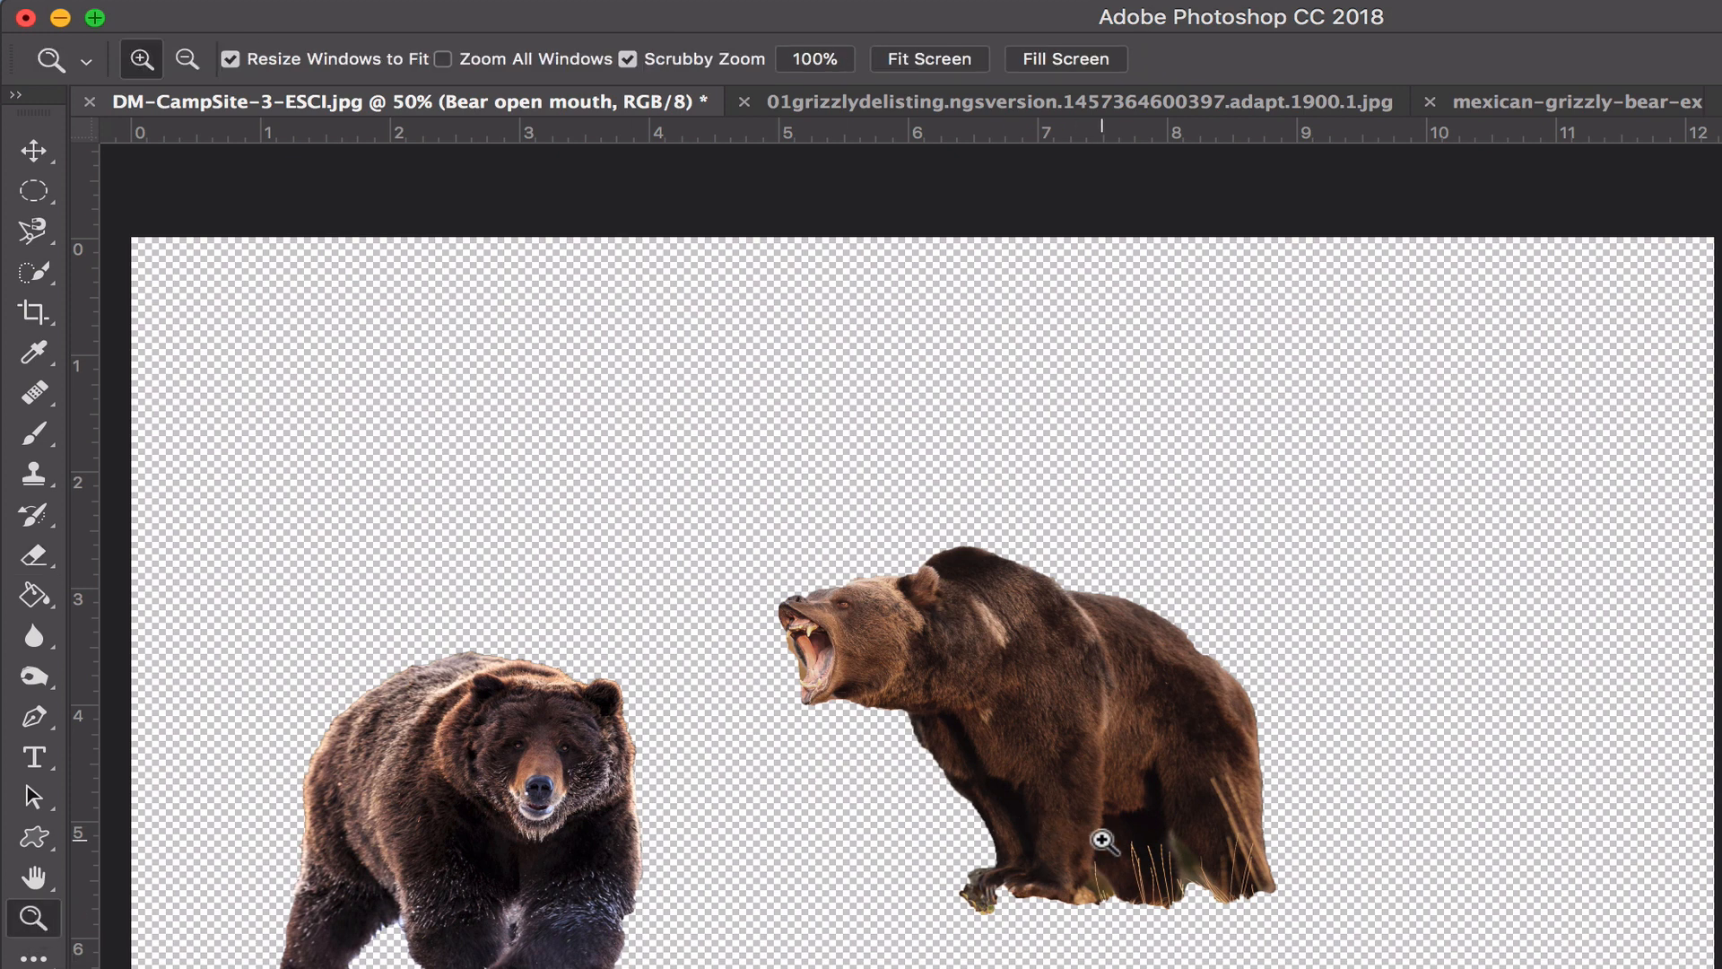
pyautogui.click(1101, 840)
pyautogui.click(1101, 841)
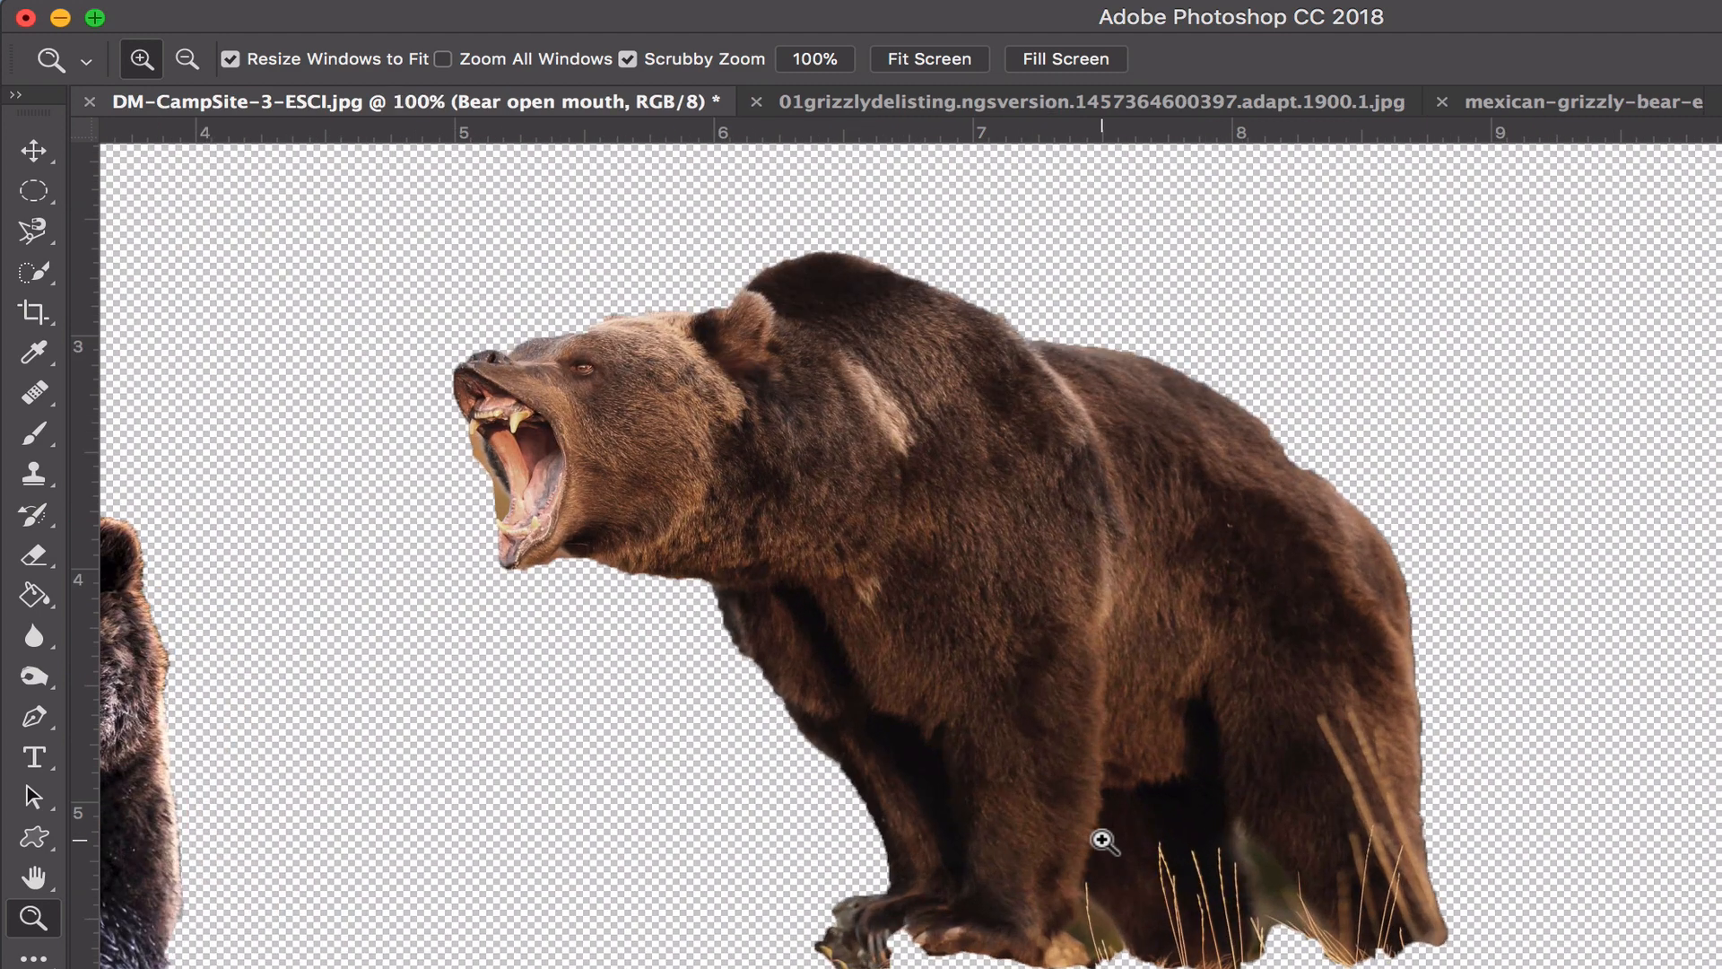
pyautogui.click(1102, 840)
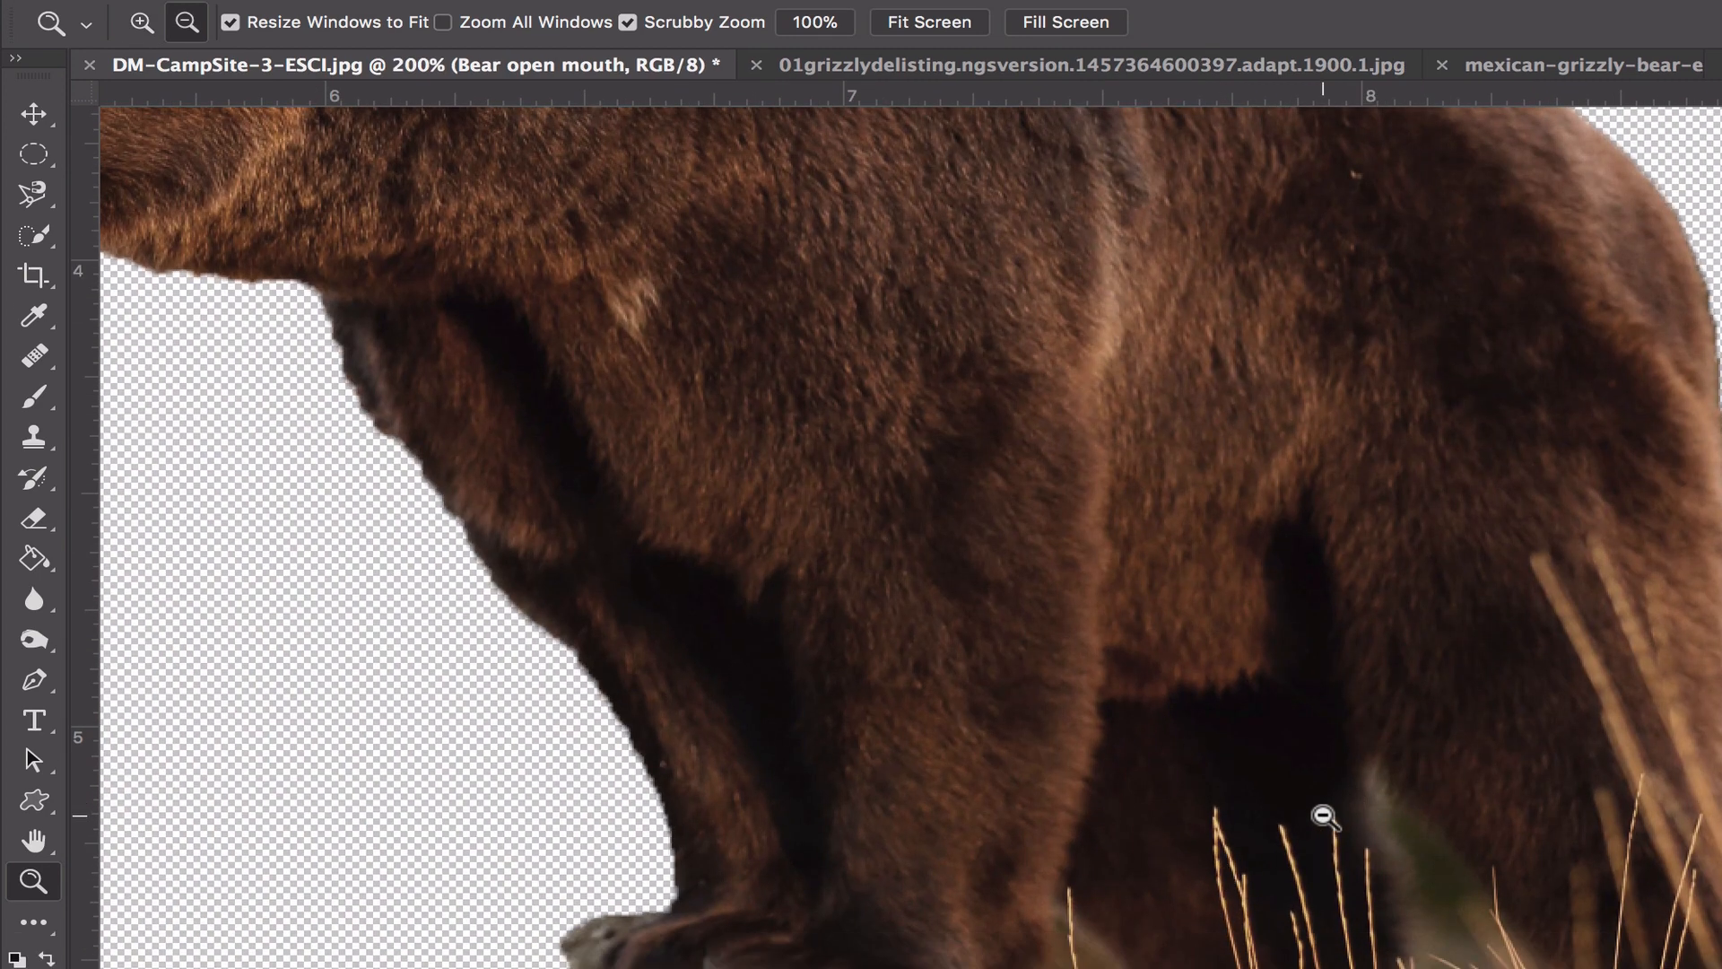
pyautogui.keyDown('alt'); pyautogui.click(1321, 815); pyautogui.keyUp('alt')
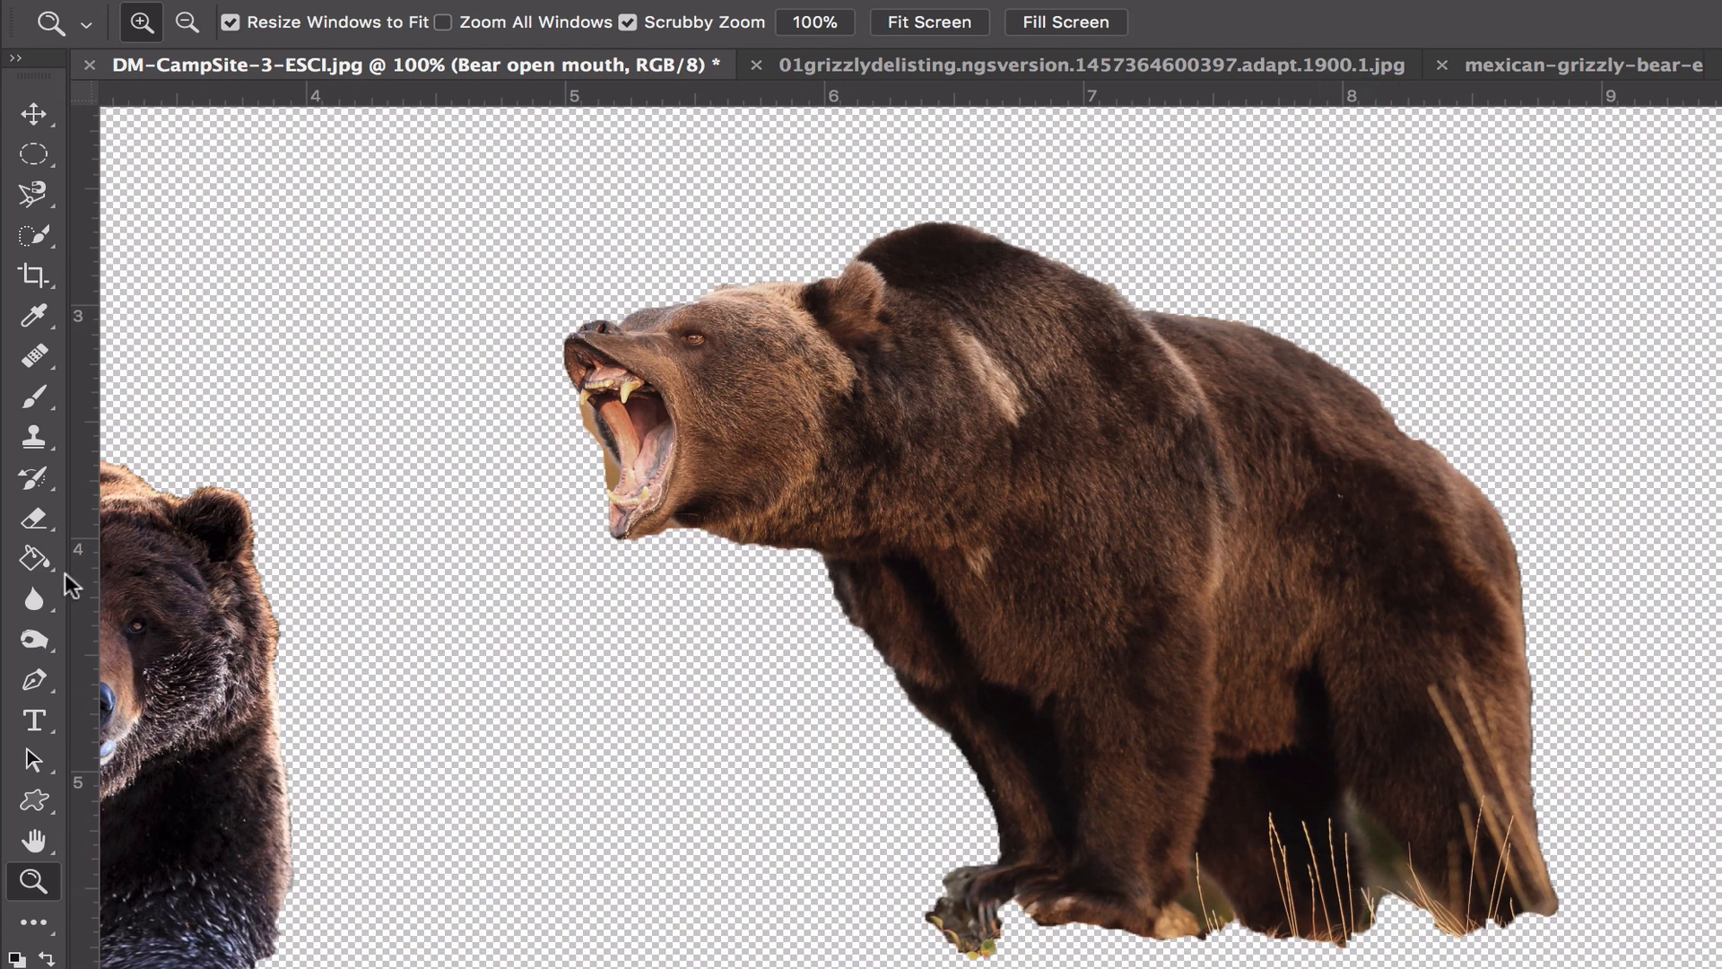
pyautogui.click(36, 517)
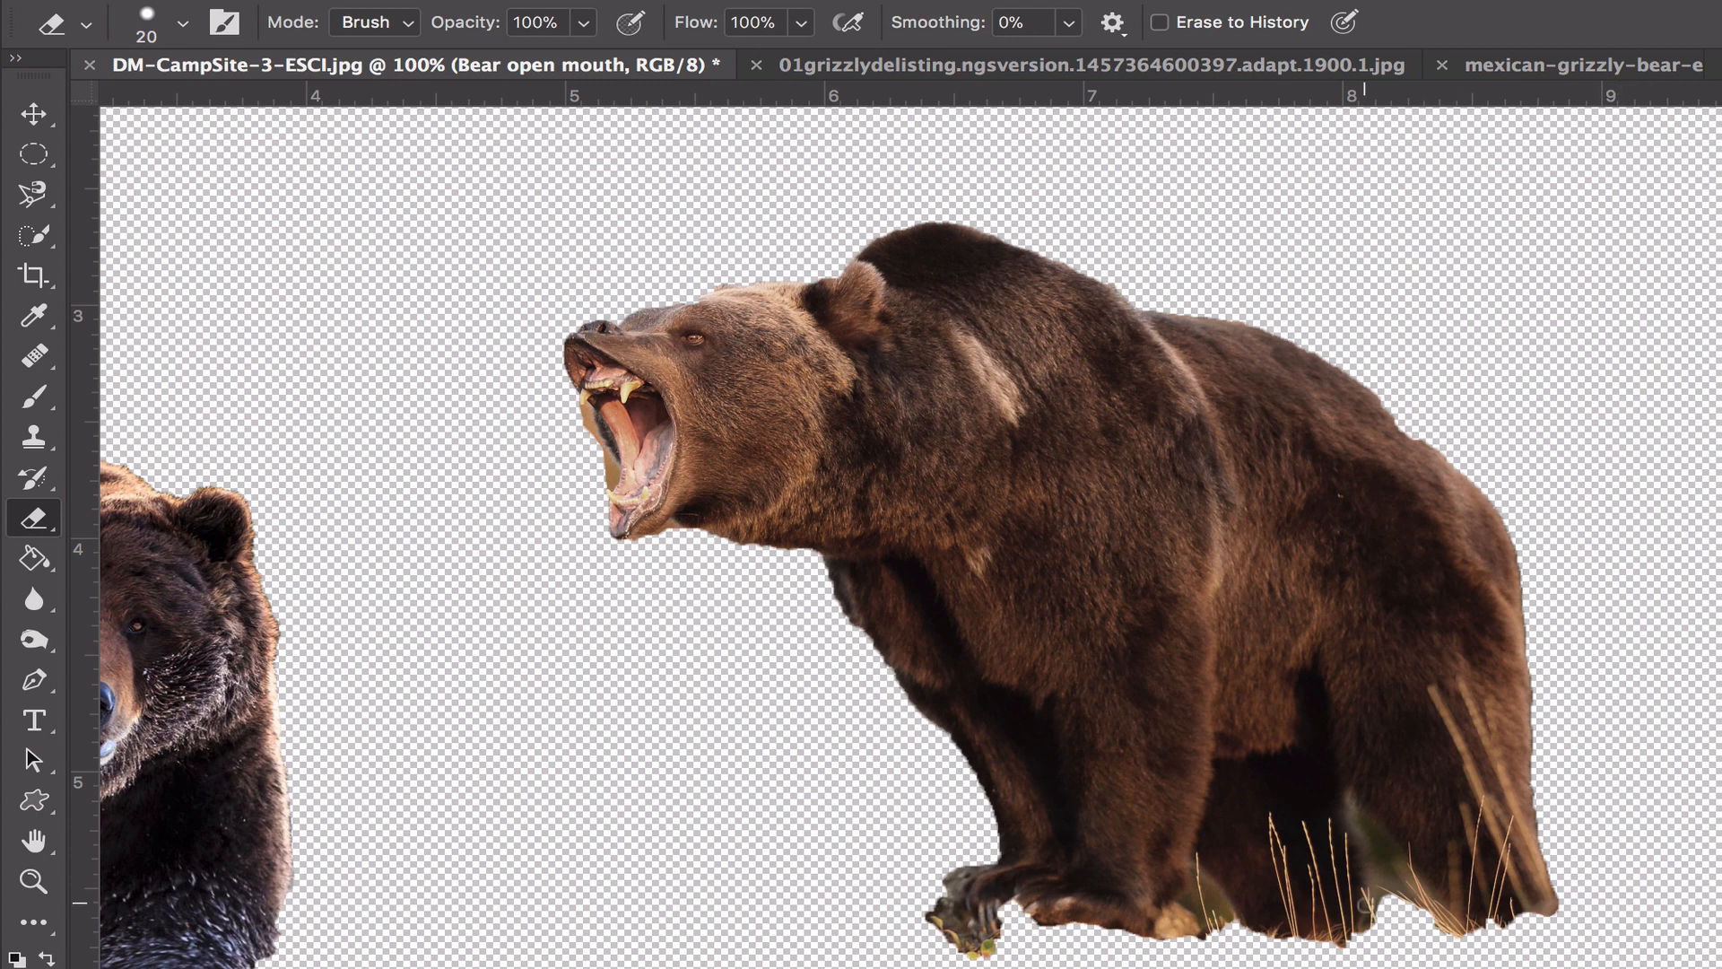
pyautogui.moveTo(1364, 902)
pyautogui.mouseDown()
pyautogui.moveTo(1400, 887)
pyautogui.moveTo(1371, 830)
pyautogui.moveTo(1394, 892)
pyautogui.moveTo(1400, 864)
pyautogui.mouseUp()
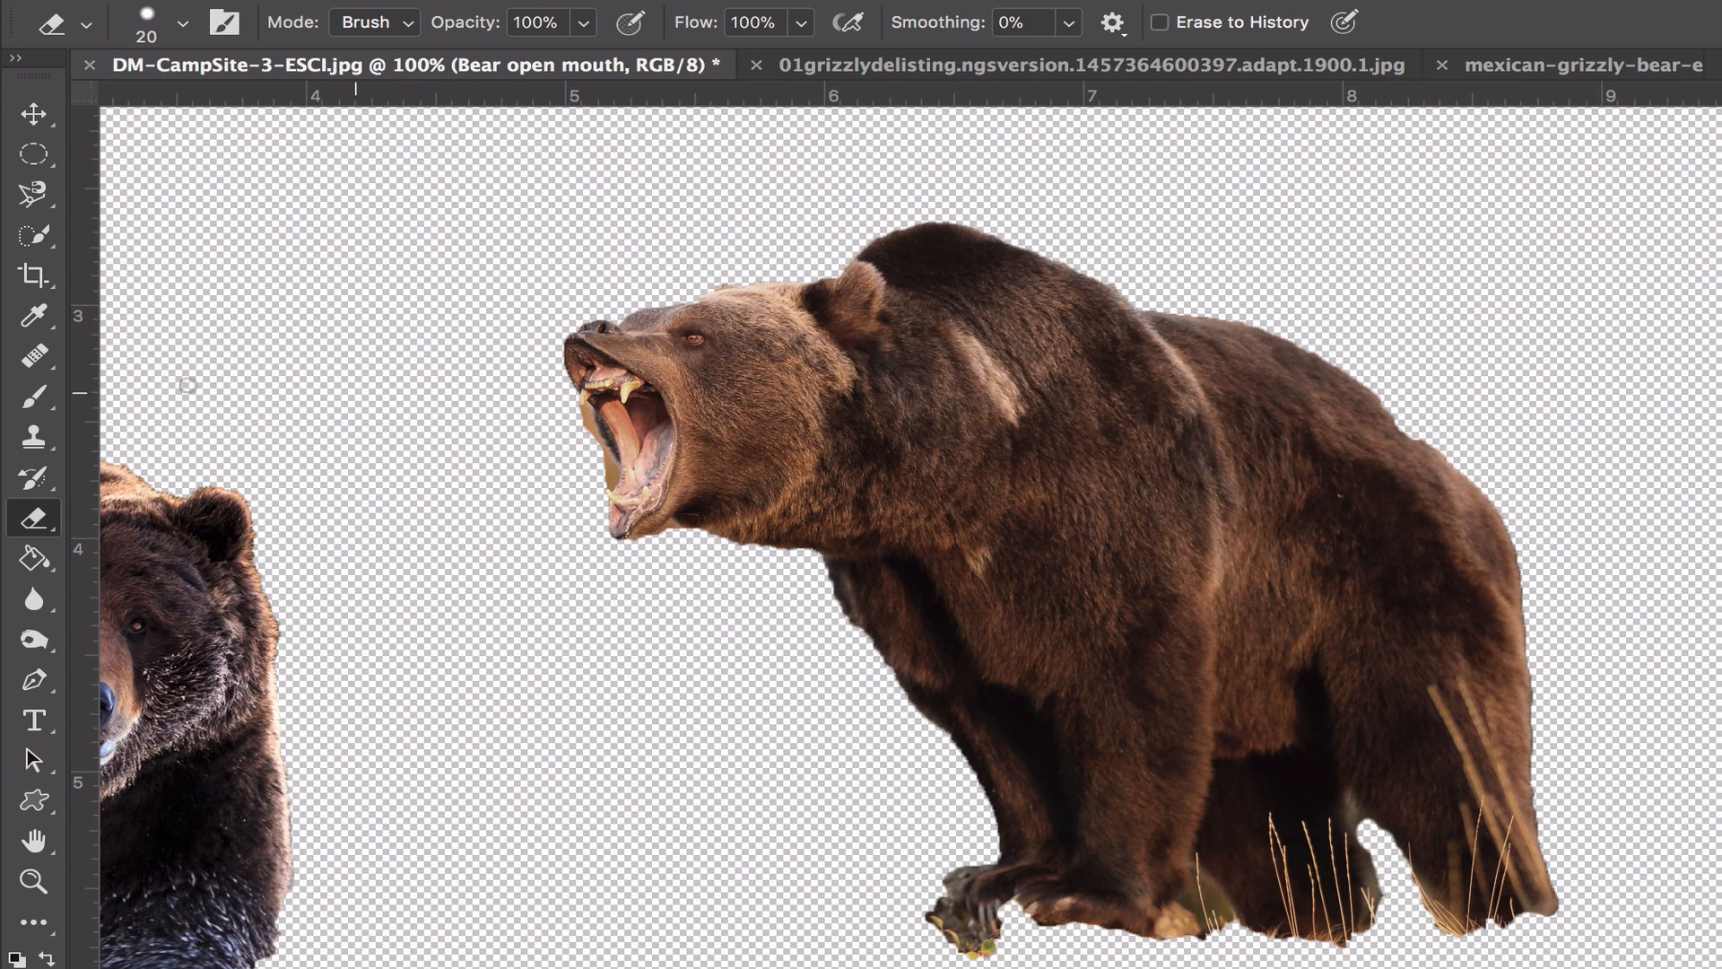
# - Select the remaining fringe beside the gap between the open-mouthed bear's hind legs with Quick Selection and delete it
pyautogui.click(38, 236)
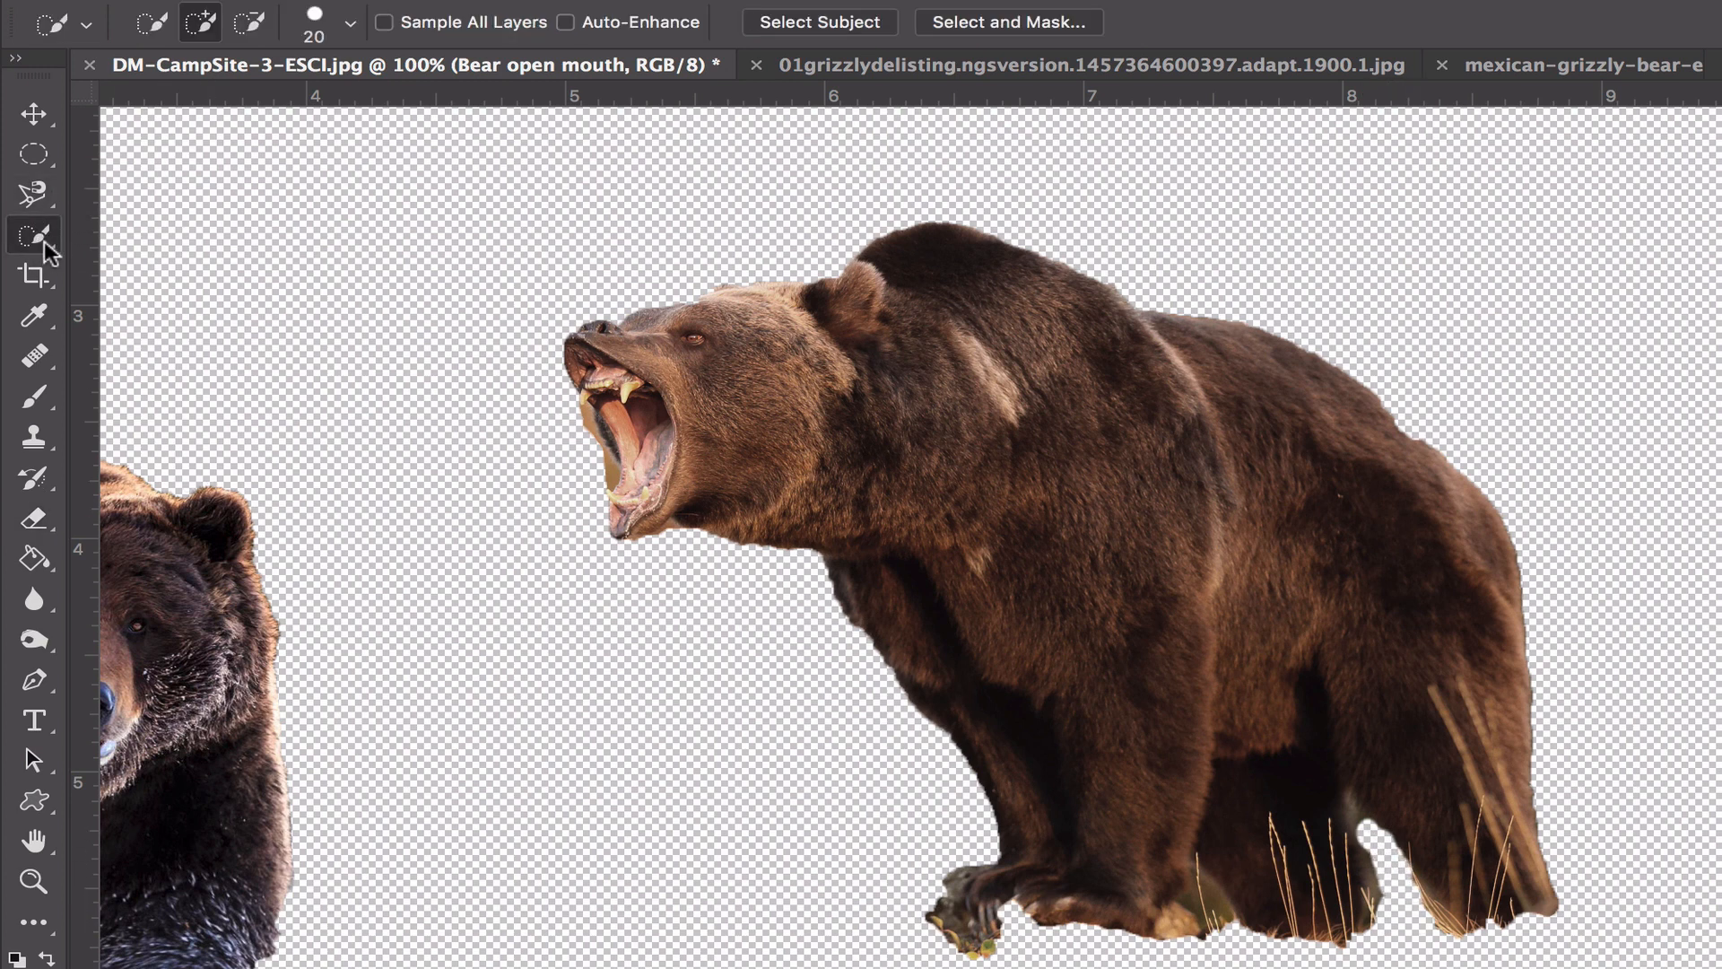
pyautogui.moveTo(1384, 929); pyautogui.dragTo(1356, 819)
pyautogui.press('Delete')
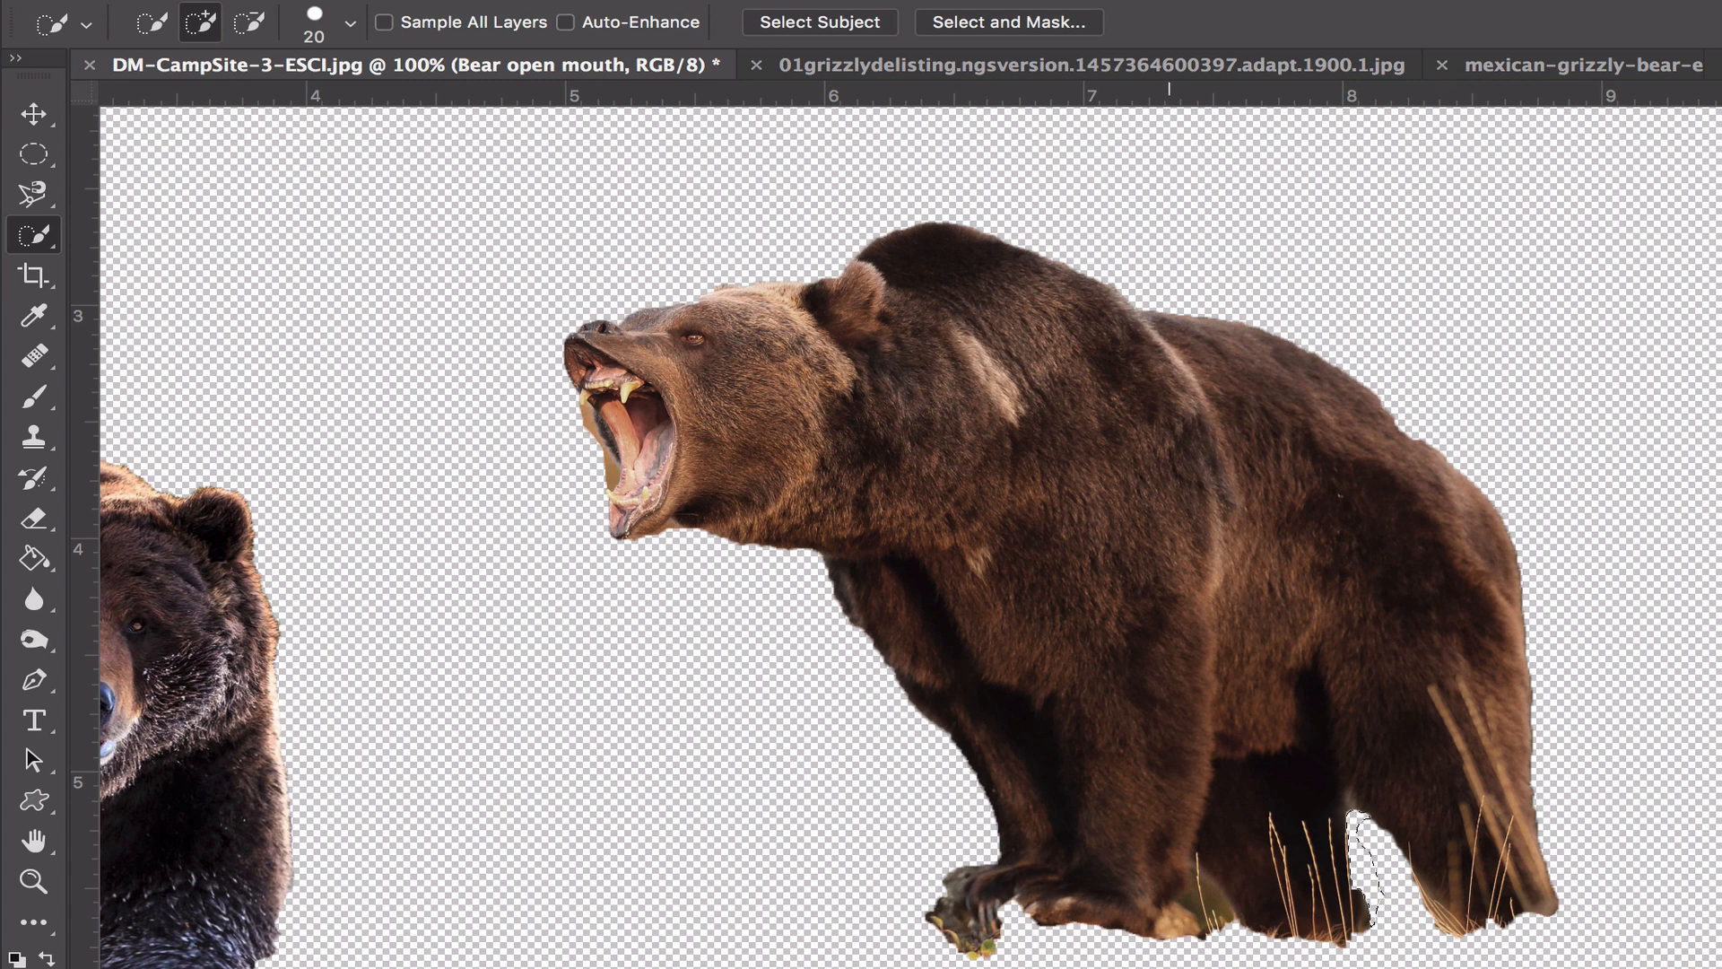
# - Erase the leftover rock under the open-mouthed bear's front paw
pyautogui.scroll(-1, 980, 922)
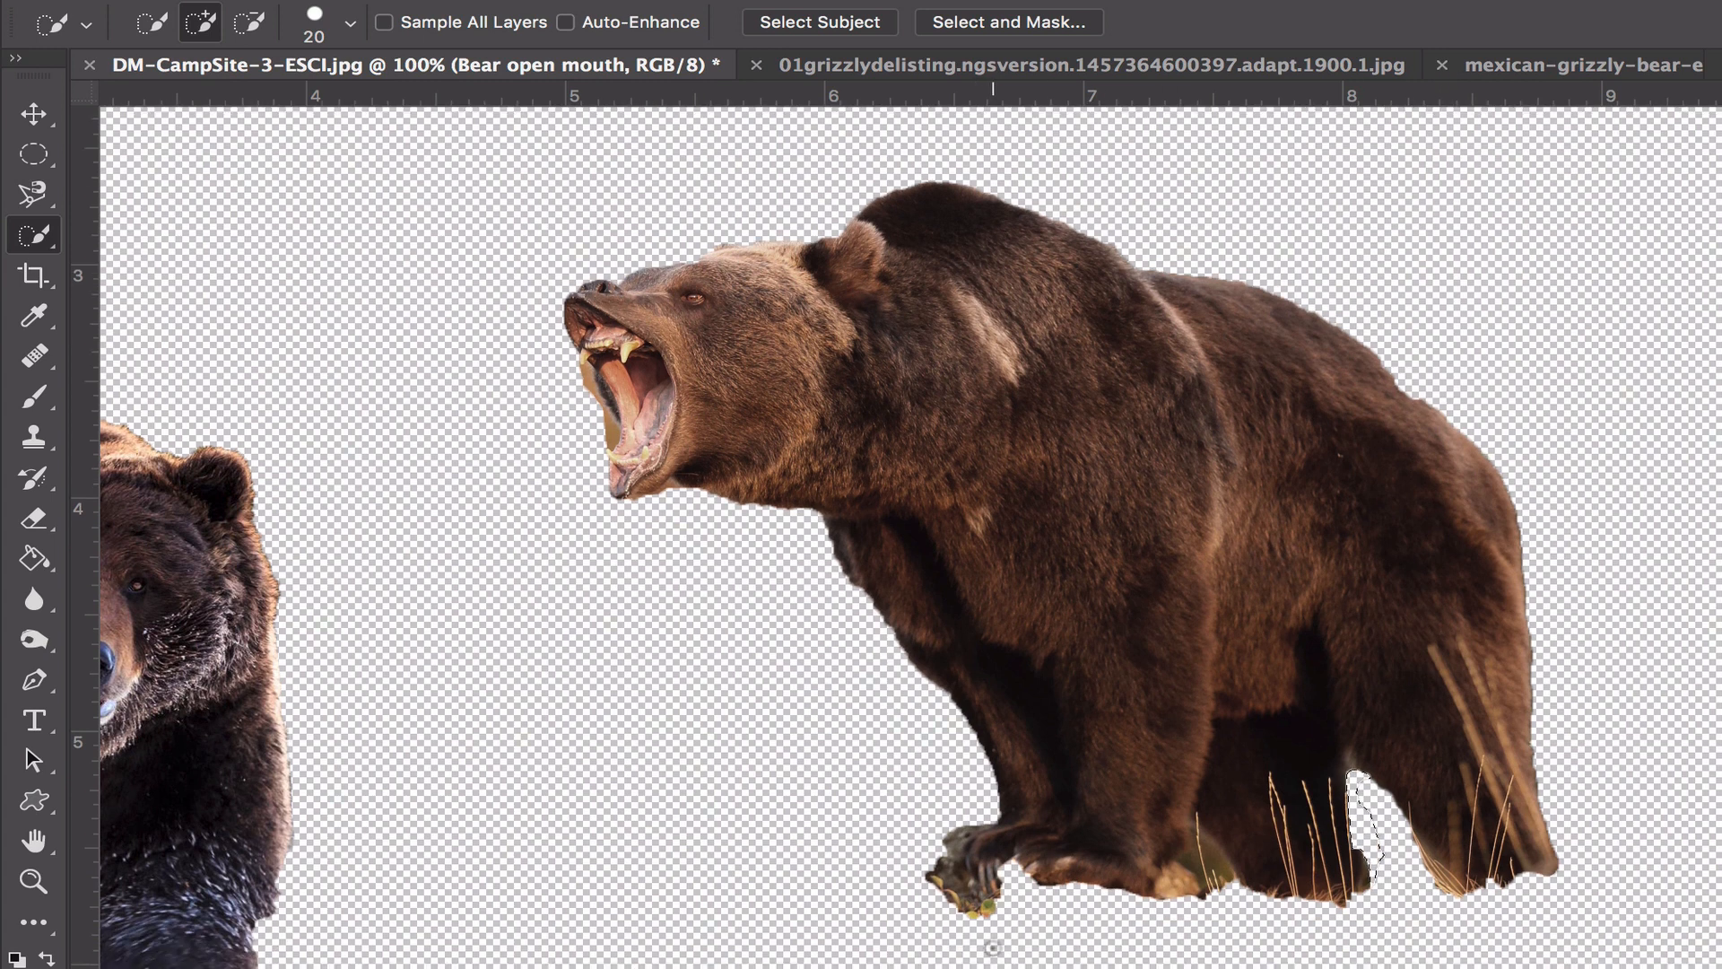
pyautogui.click(36, 519)
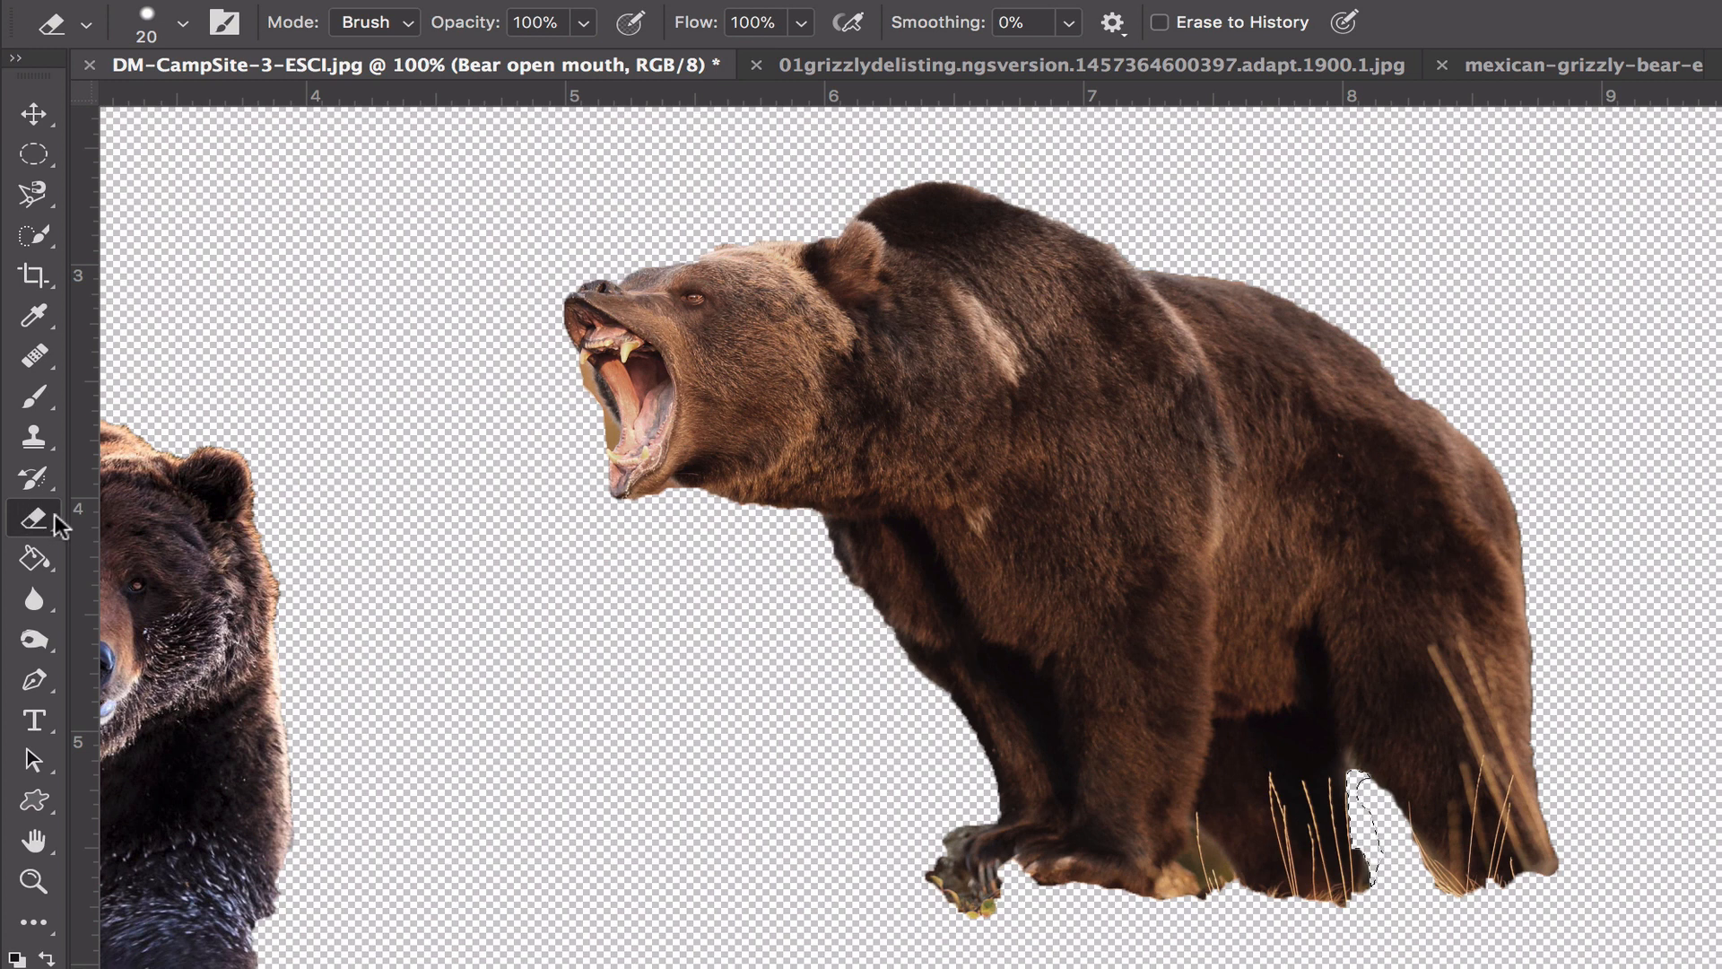
pyautogui.moveTo(955, 922)
pyautogui.mouseDown()
pyautogui.moveTo(986, 920)
pyautogui.moveTo(927, 884)
pyautogui.moveTo(963, 895)
pyautogui.moveTo(961, 838)
pyautogui.moveTo(946, 847)
pyautogui.moveTo(991, 890)
pyautogui.moveTo(942, 842)
pyautogui.moveTo(963, 813)
pyautogui.moveTo(934, 866)
pyautogui.mouseUp()
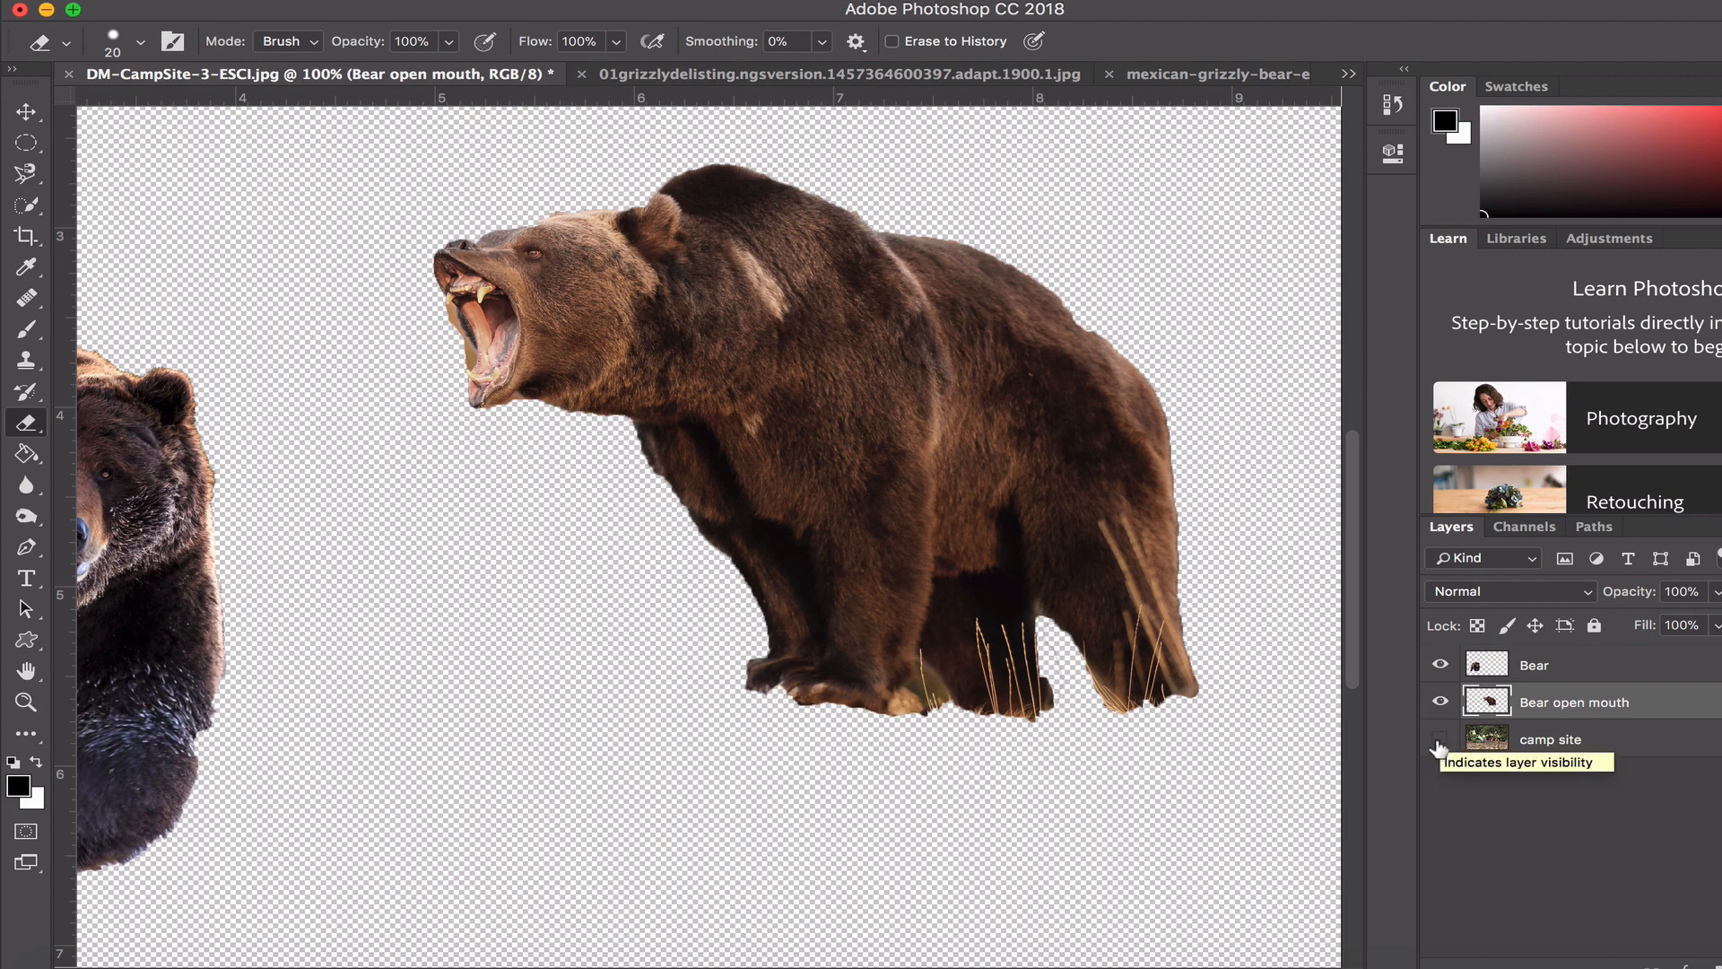
# - Check the cleaned-up bear with the camp site layer shown and hidden, then fit the whole image in view with the layer shown
pyautogui.click(1440, 740)
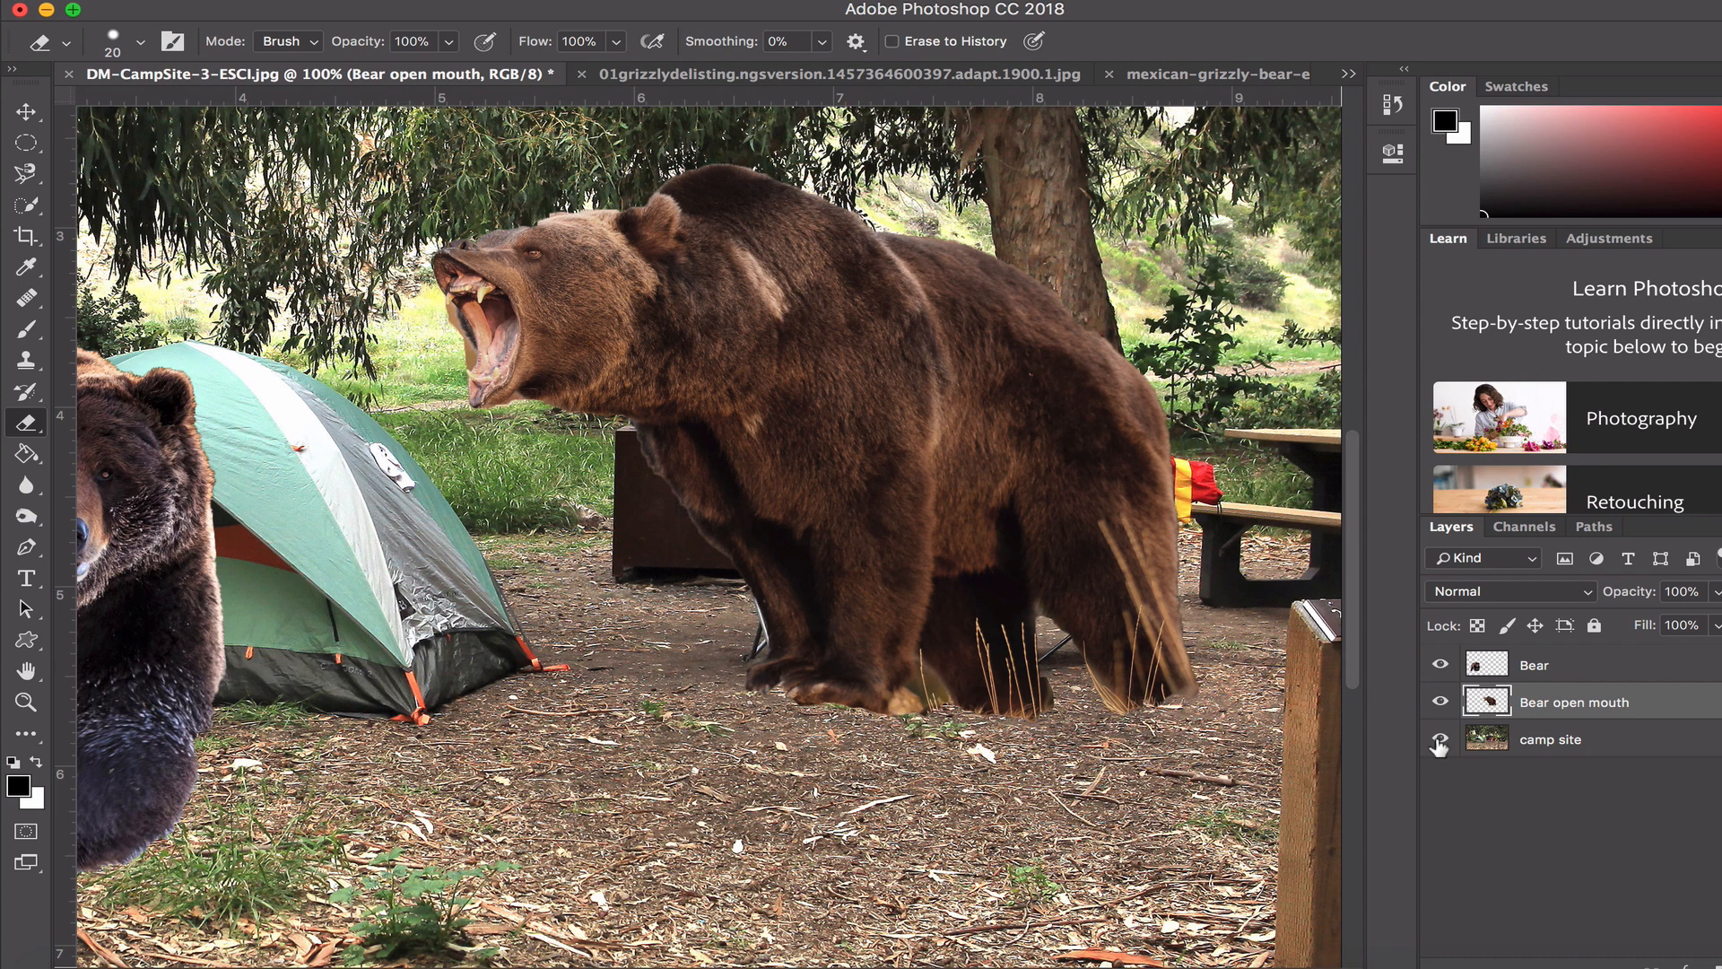
pyautogui.click(1440, 743)
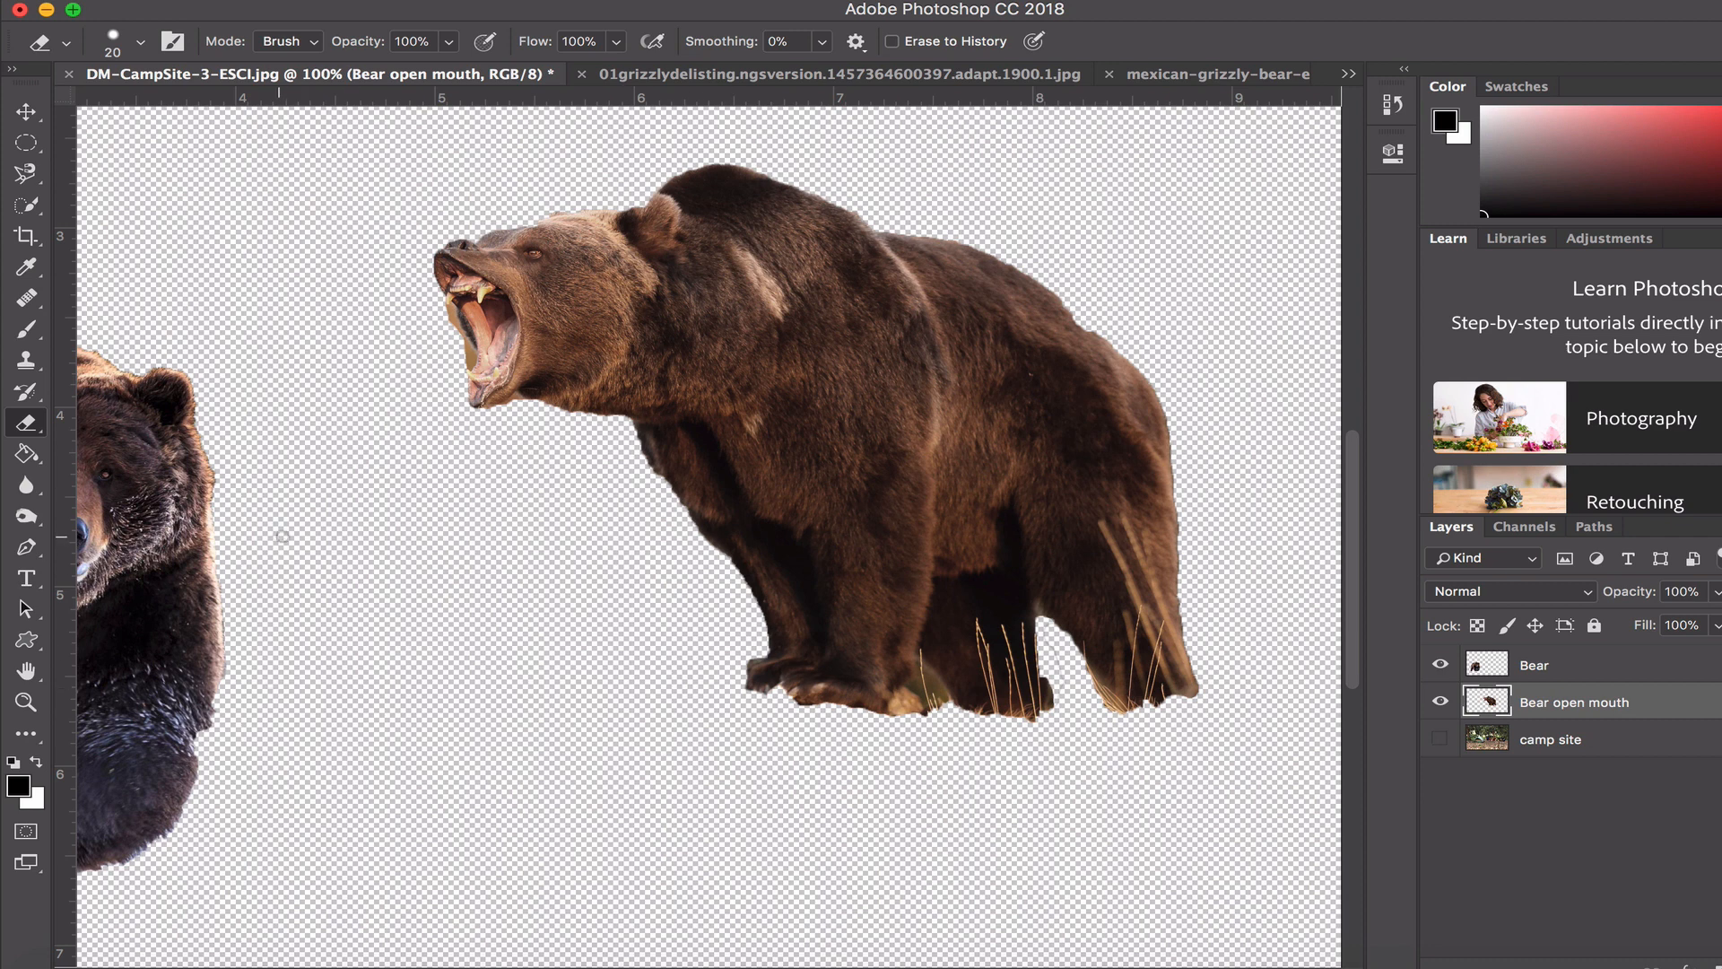
pyautogui.click(27, 703)
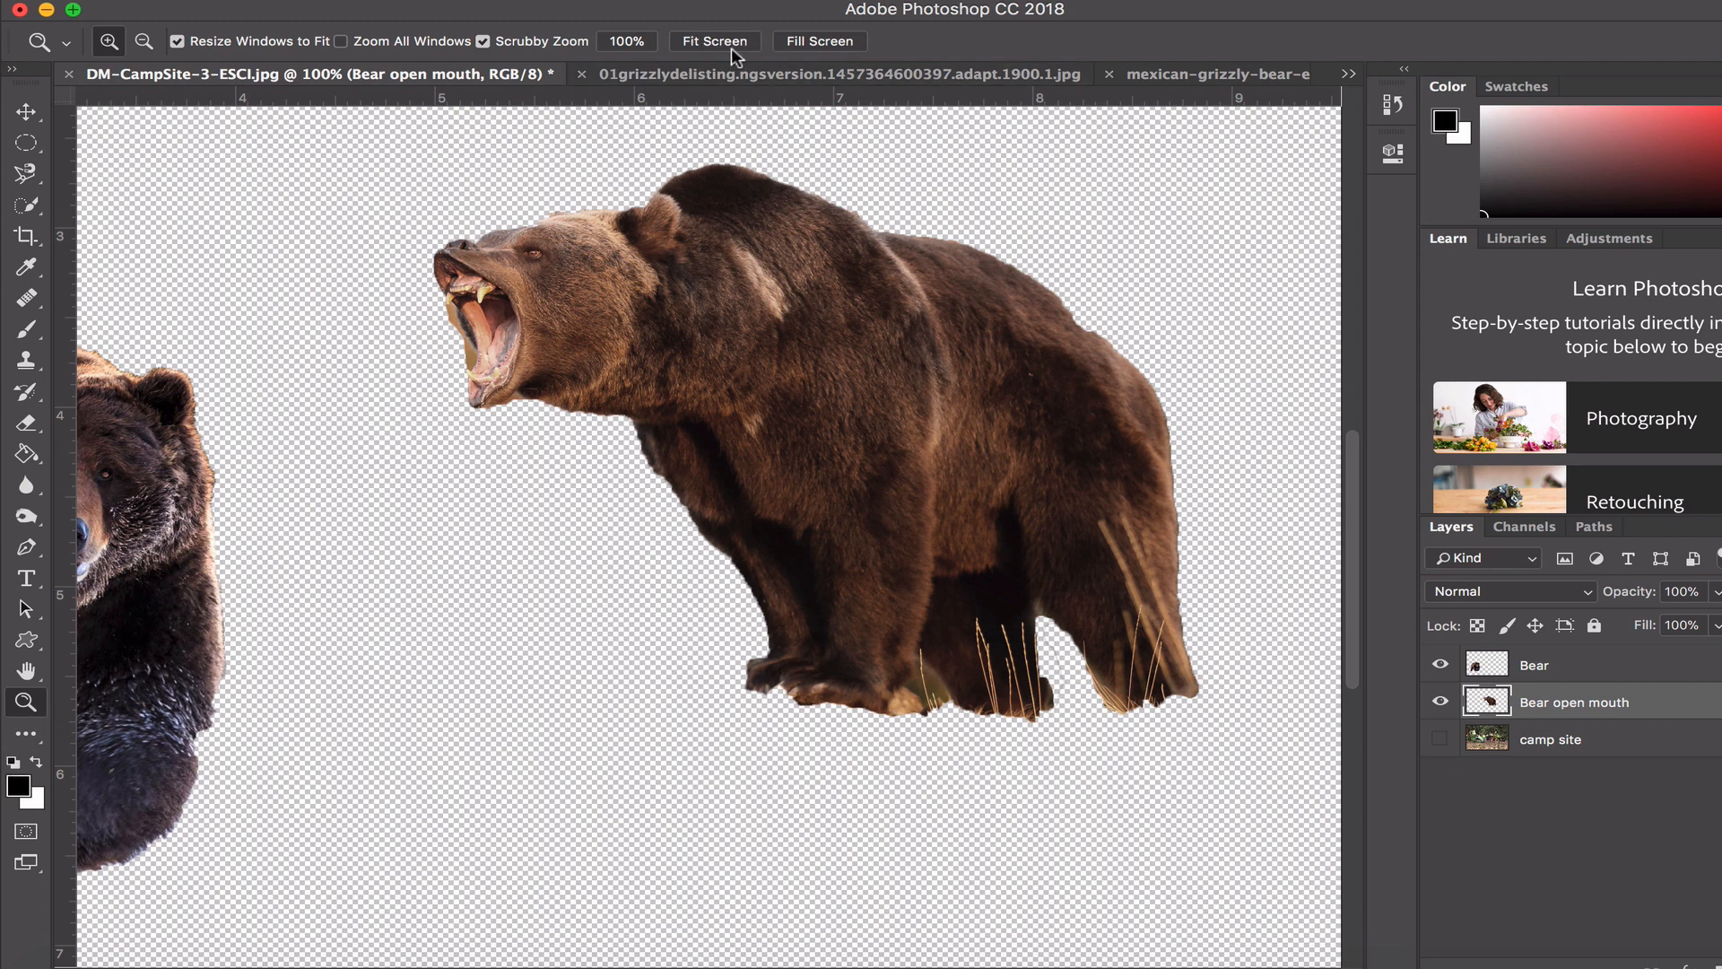
pyautogui.click(711, 39)
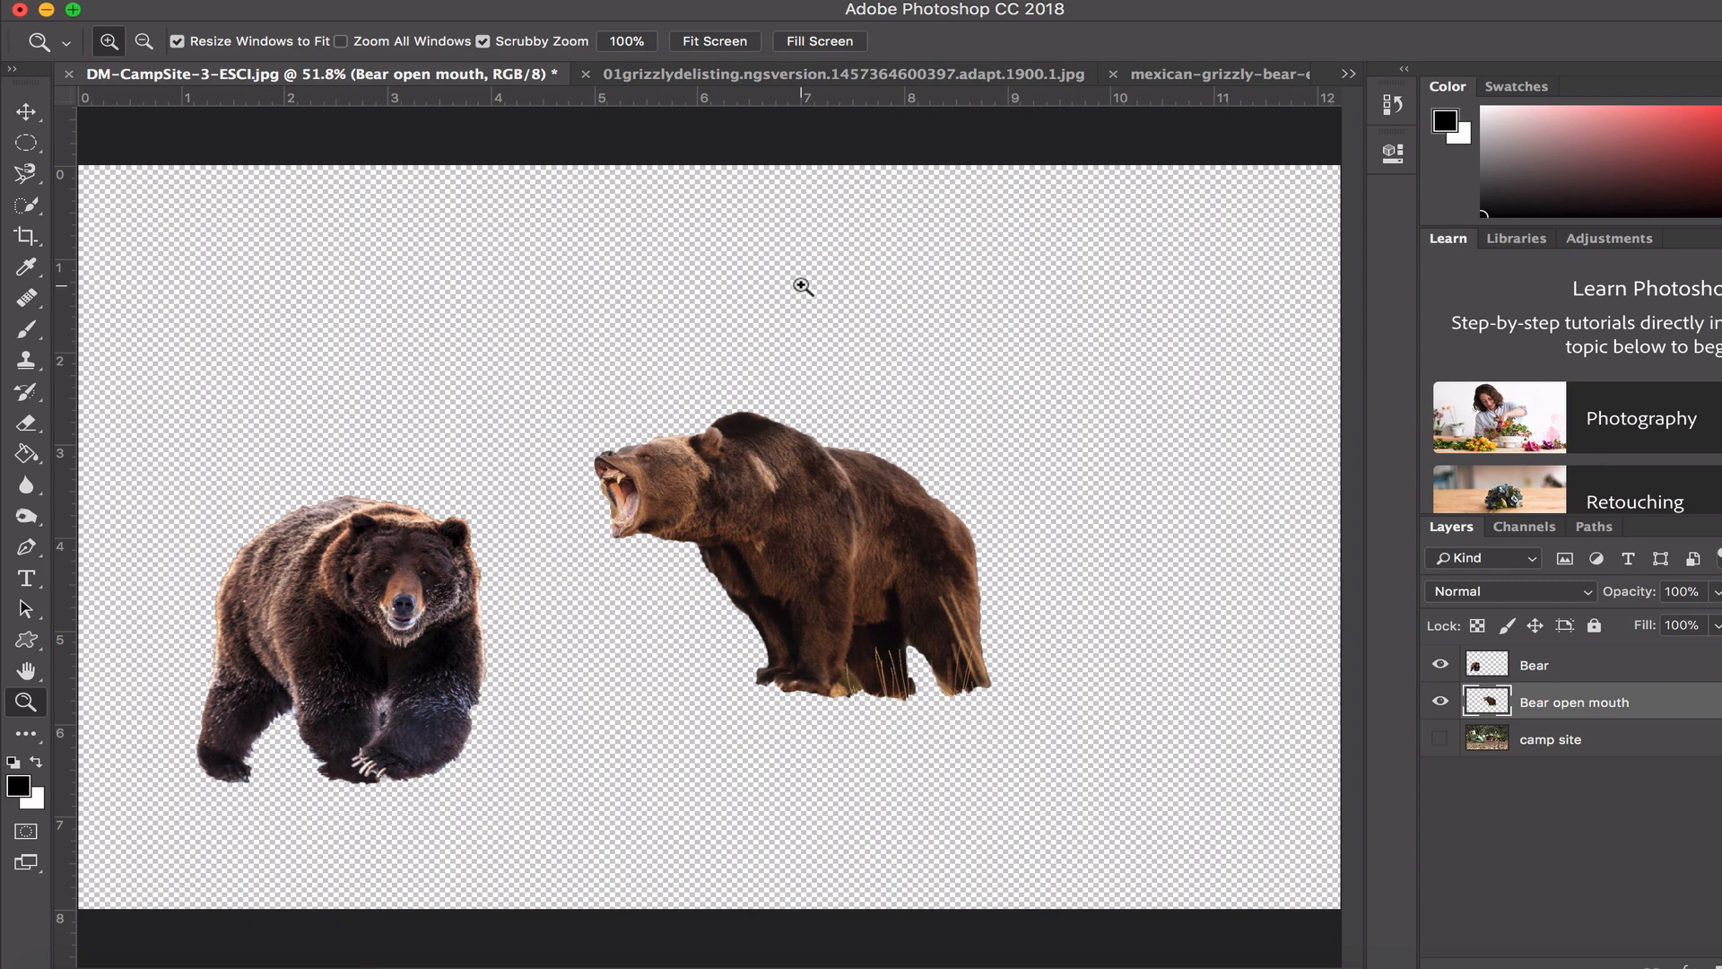
pyautogui.click(1441, 739)
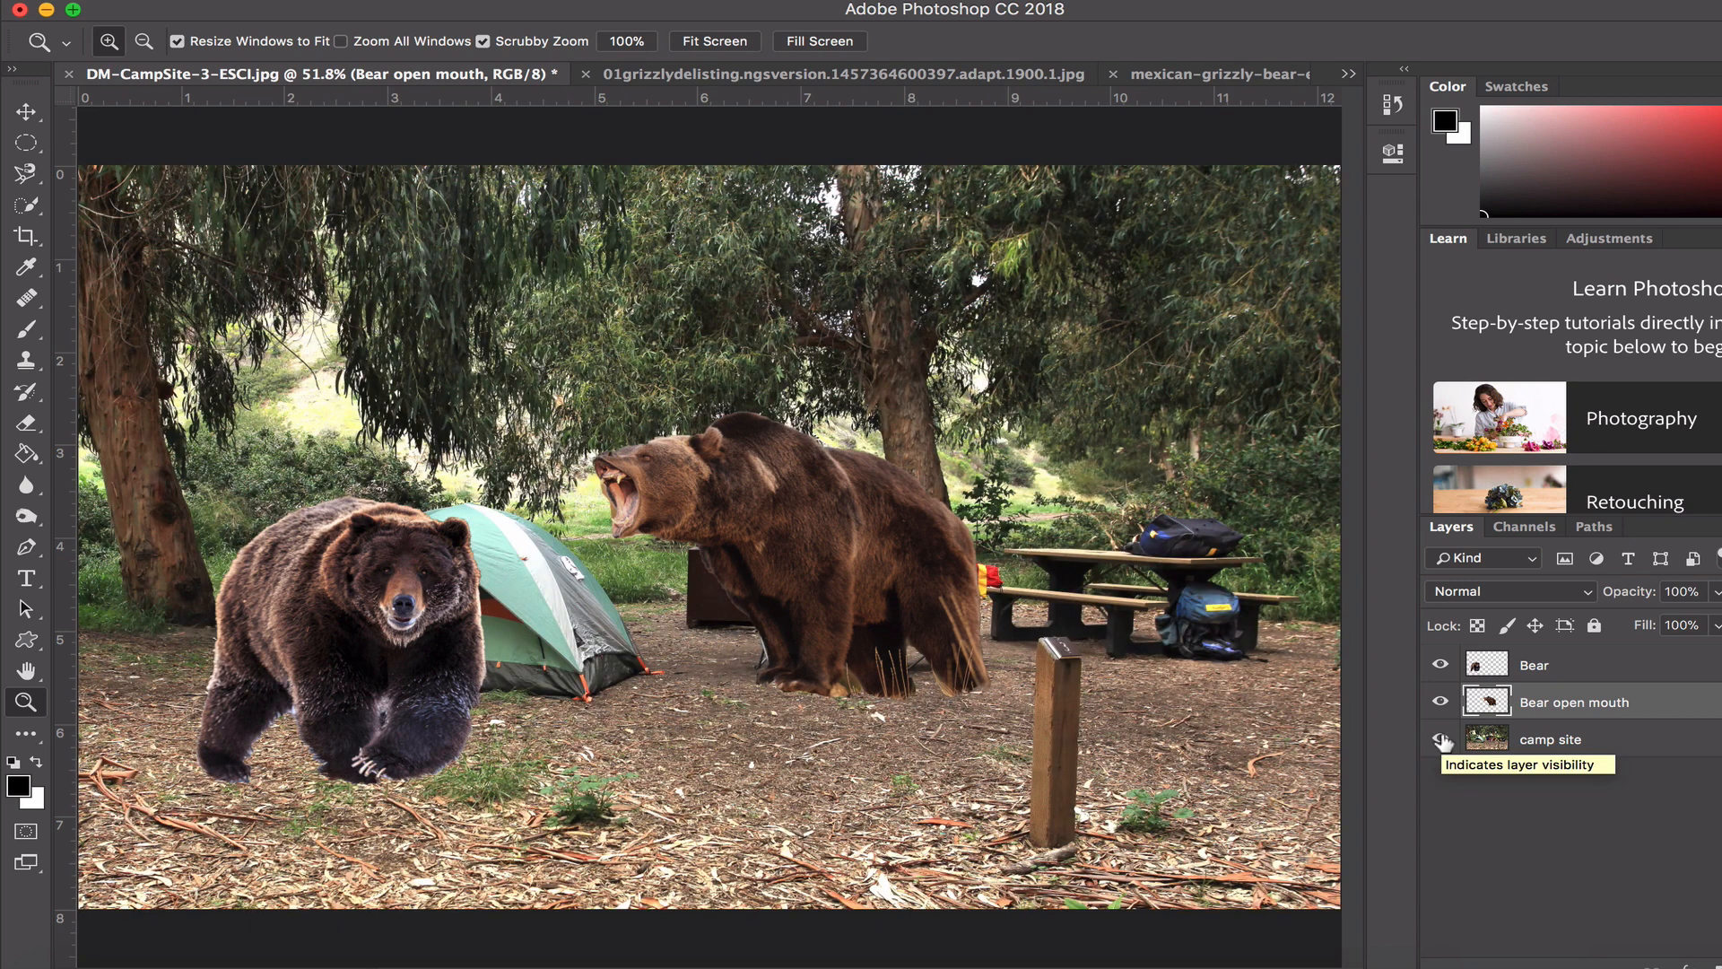
# - Move the open-mouthed bear lower on the ground, try it in front of the wooden post, and place it between the tent and the post
pyautogui.click(26, 112)
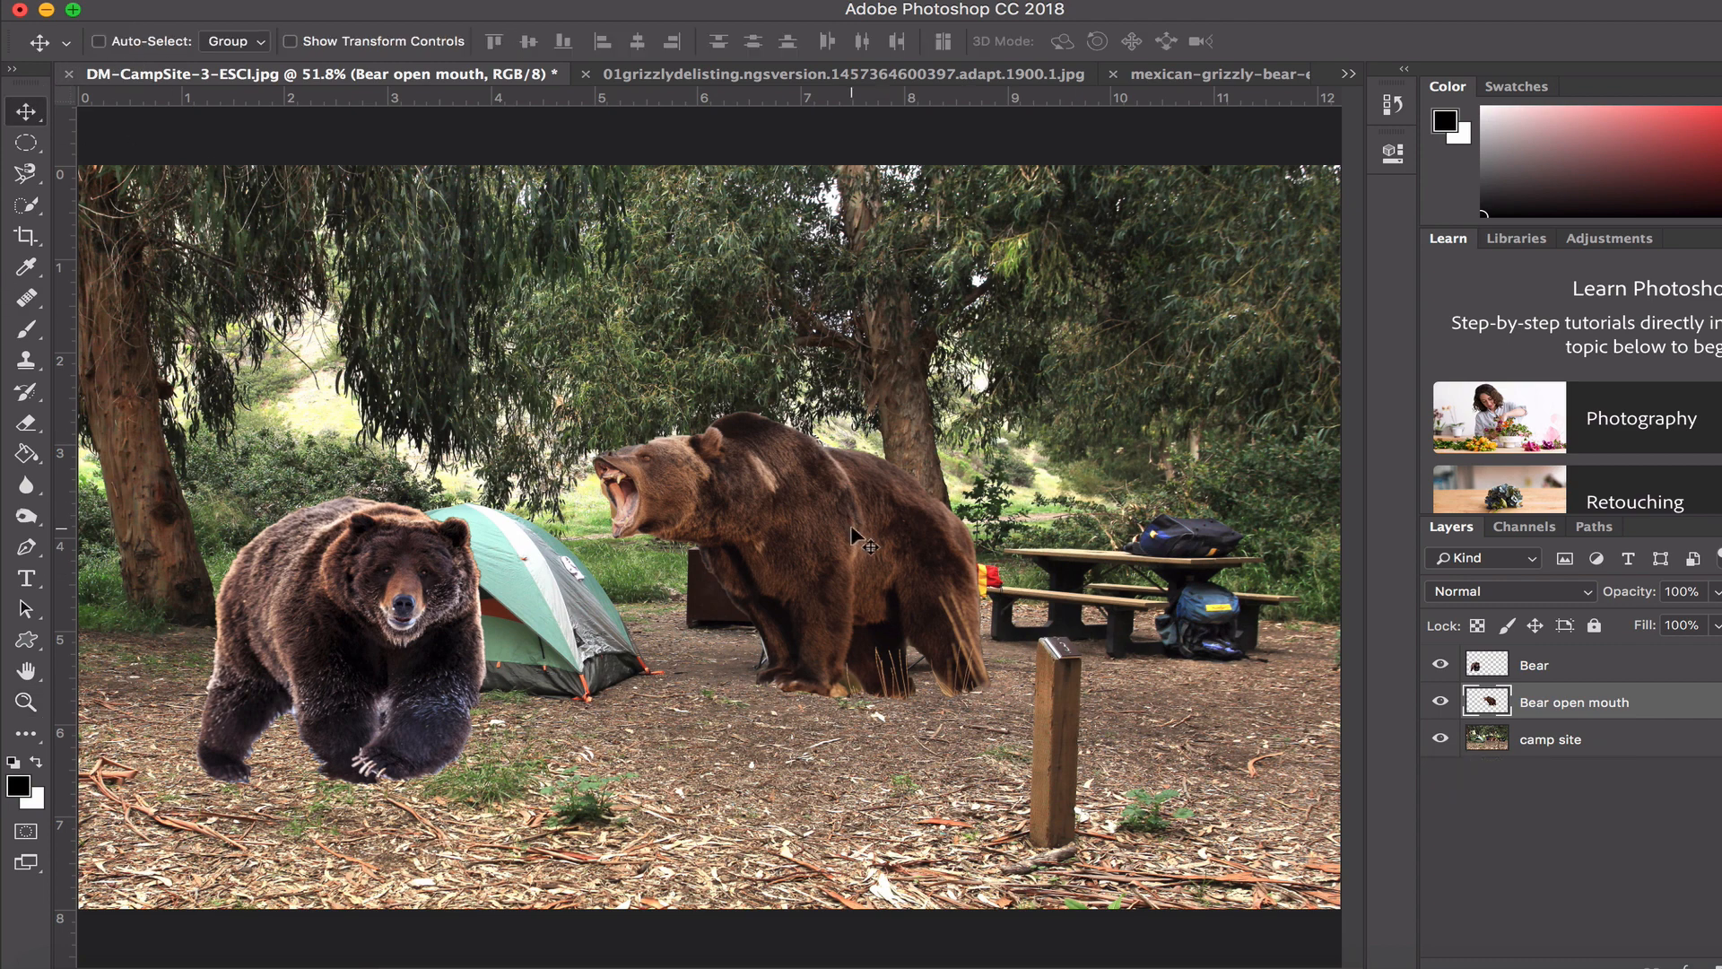
pyautogui.moveTo(855, 530); pyautogui.dragTo(861, 617)
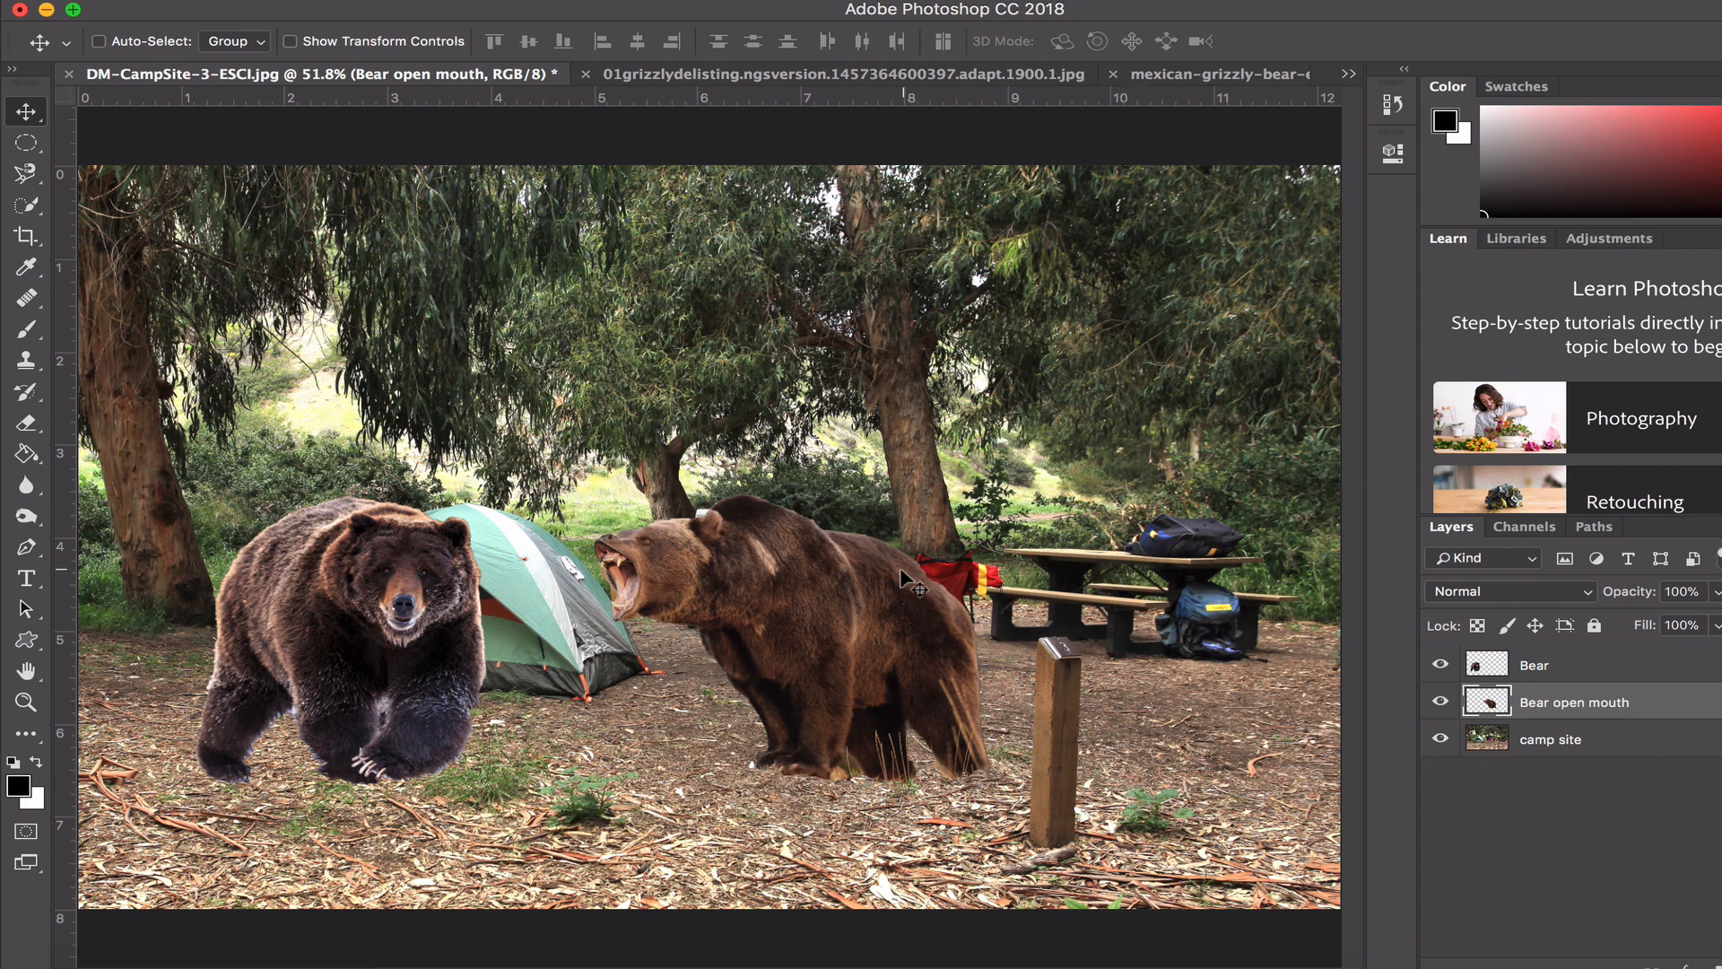
pyautogui.moveTo(859, 579); pyautogui.dragTo(1052, 606)
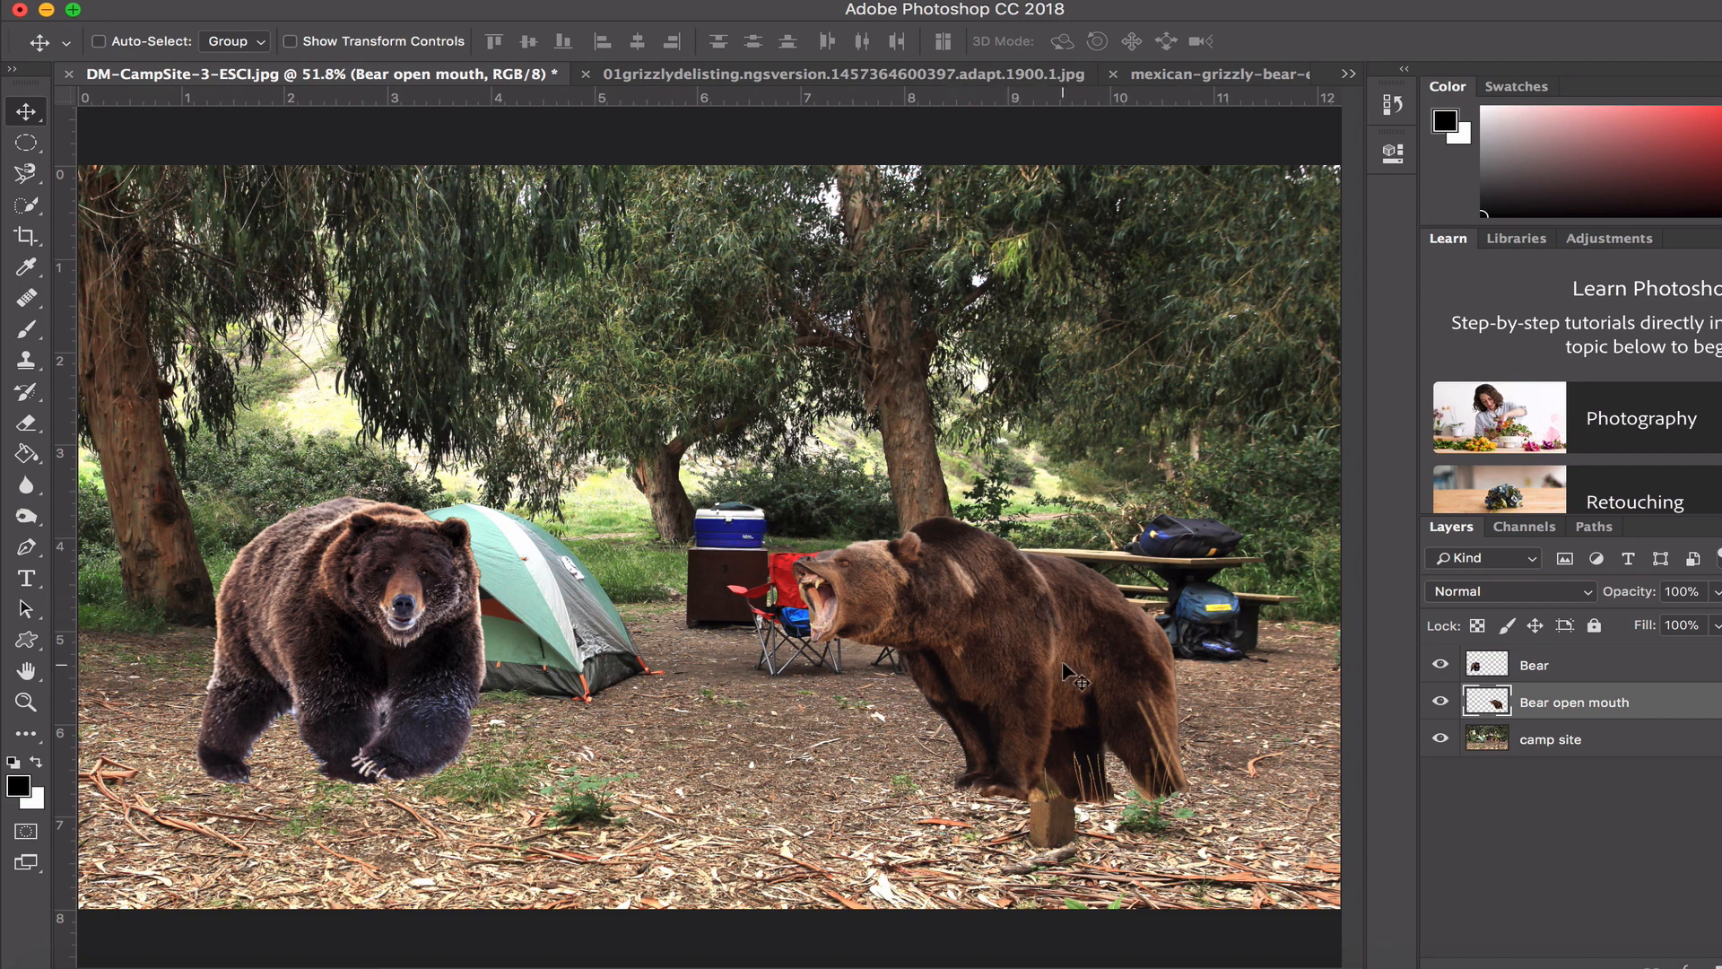
pyautogui.moveTo(1076, 675); pyautogui.dragTo(872, 687)
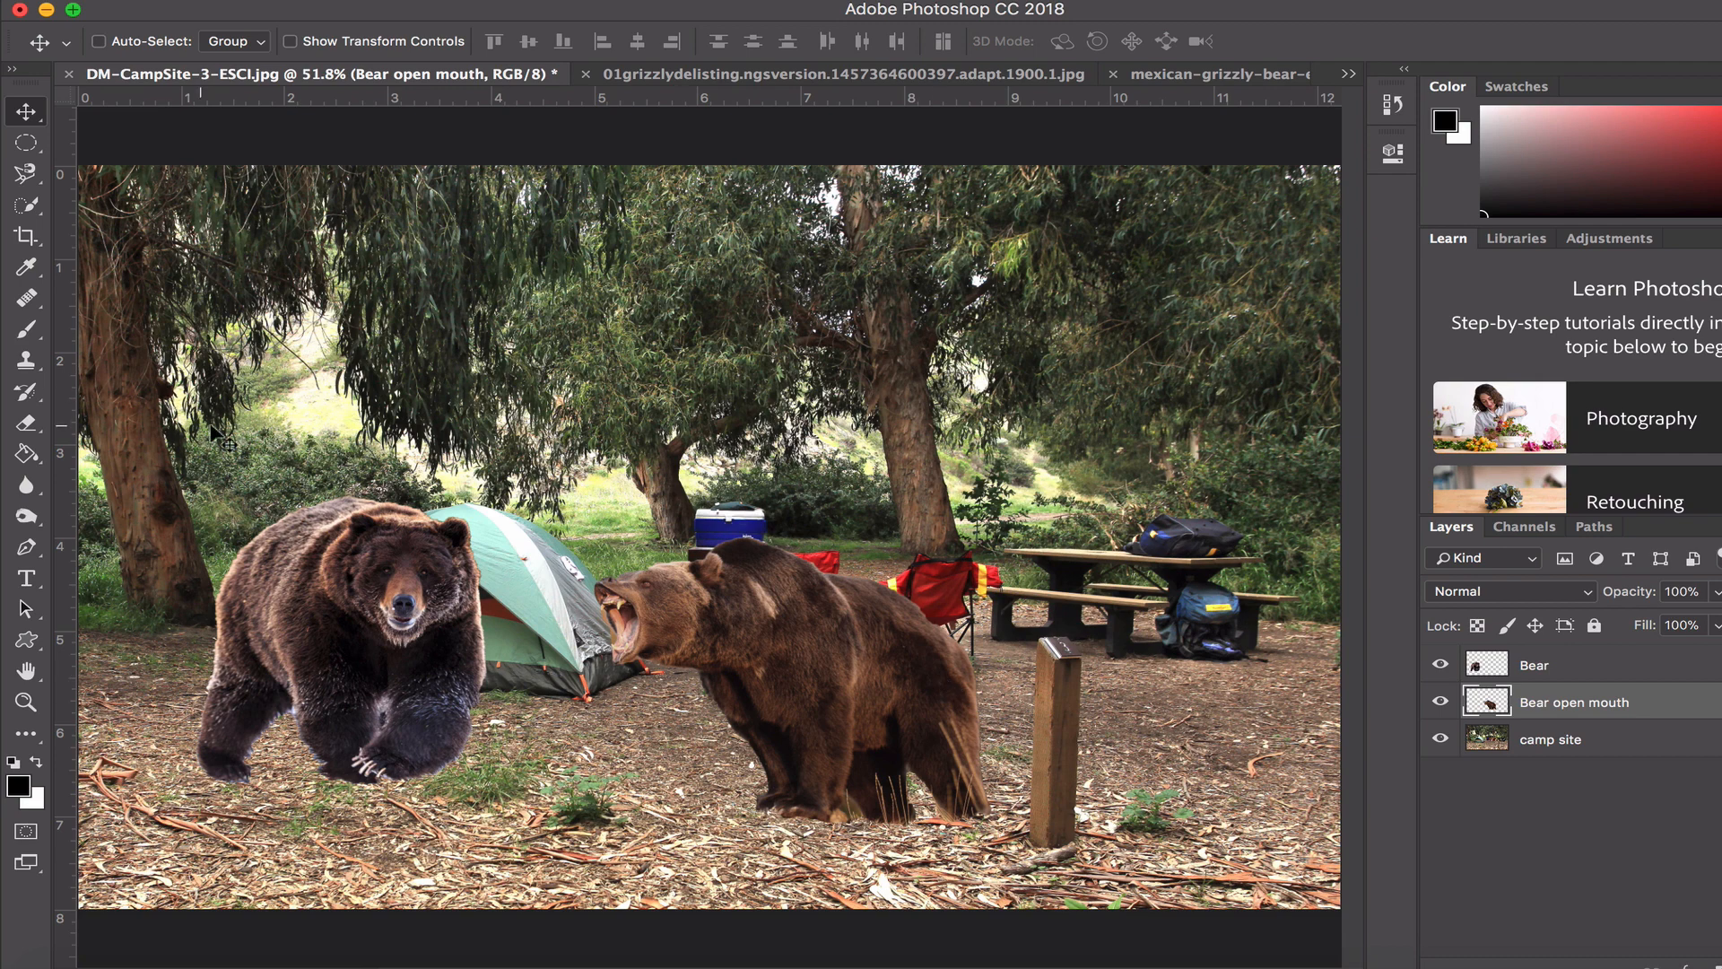
# - Try erasing part of the wooden post on the camp site layer, and undo the eraser stroke
pyautogui.click(26, 422)
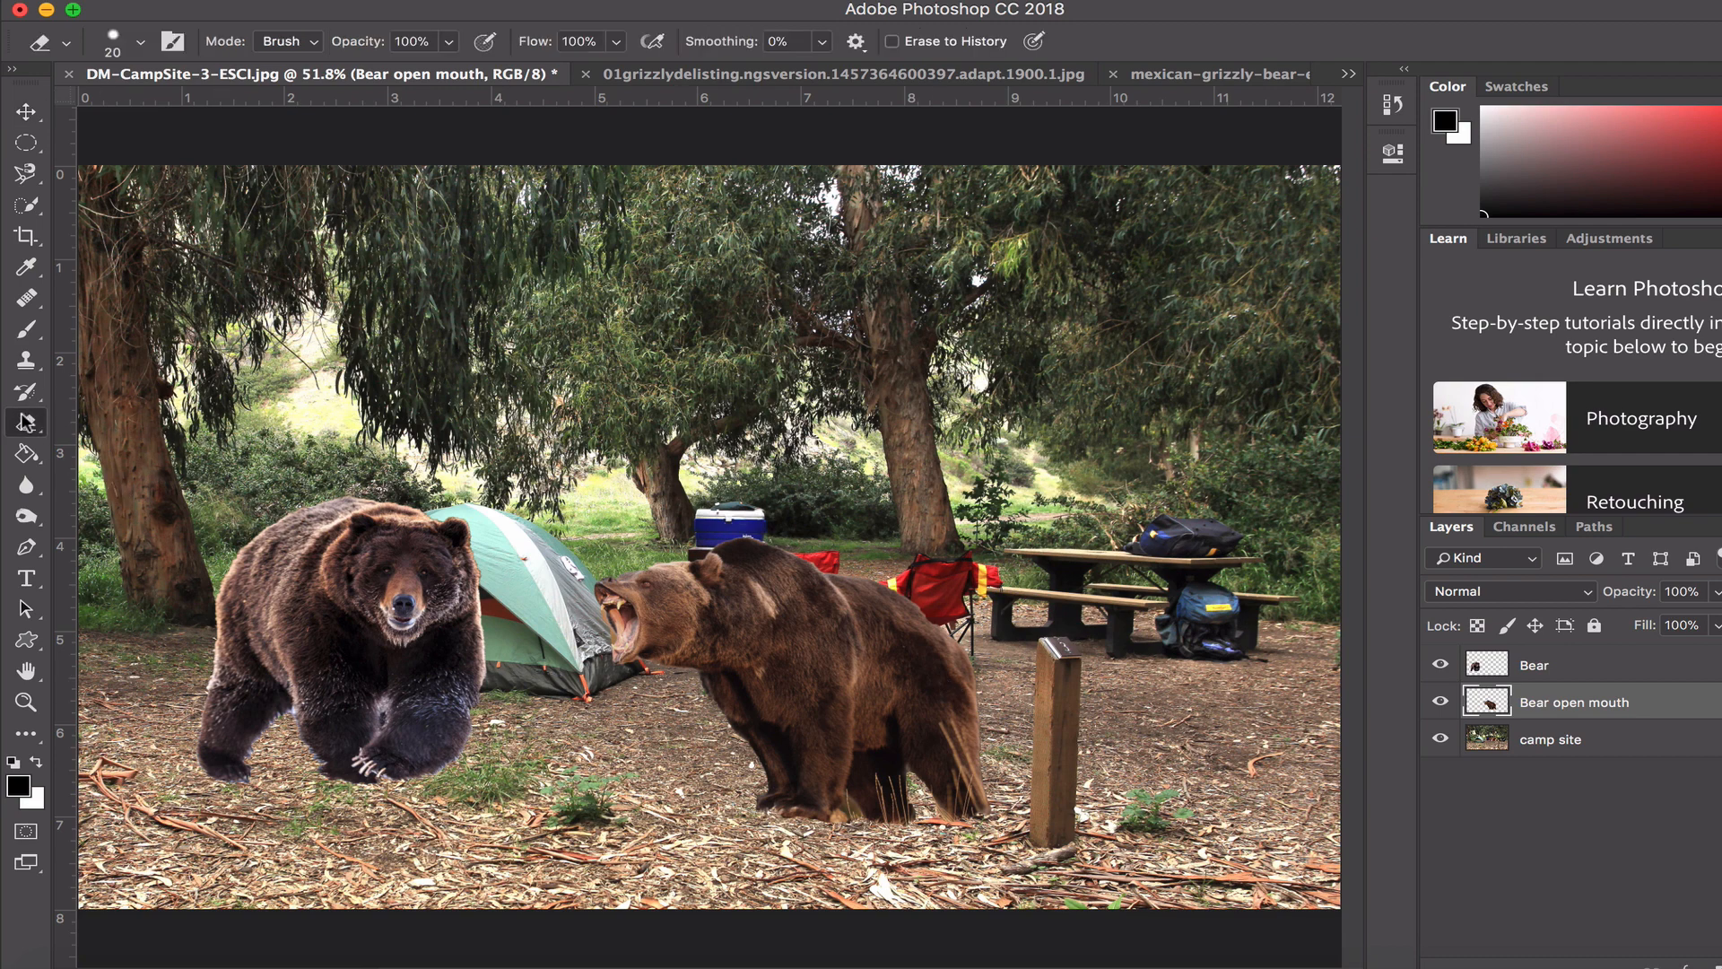
pyautogui.click(1559, 743)
pyautogui.moveTo(1059, 669)
pyautogui.mouseDown()
pyautogui.moveTo(1057, 732)
pyautogui.moveTo(1051, 708)
pyautogui.moveTo(1067, 708)
pyautogui.moveTo(1050, 717)
pyautogui.mouseUp()
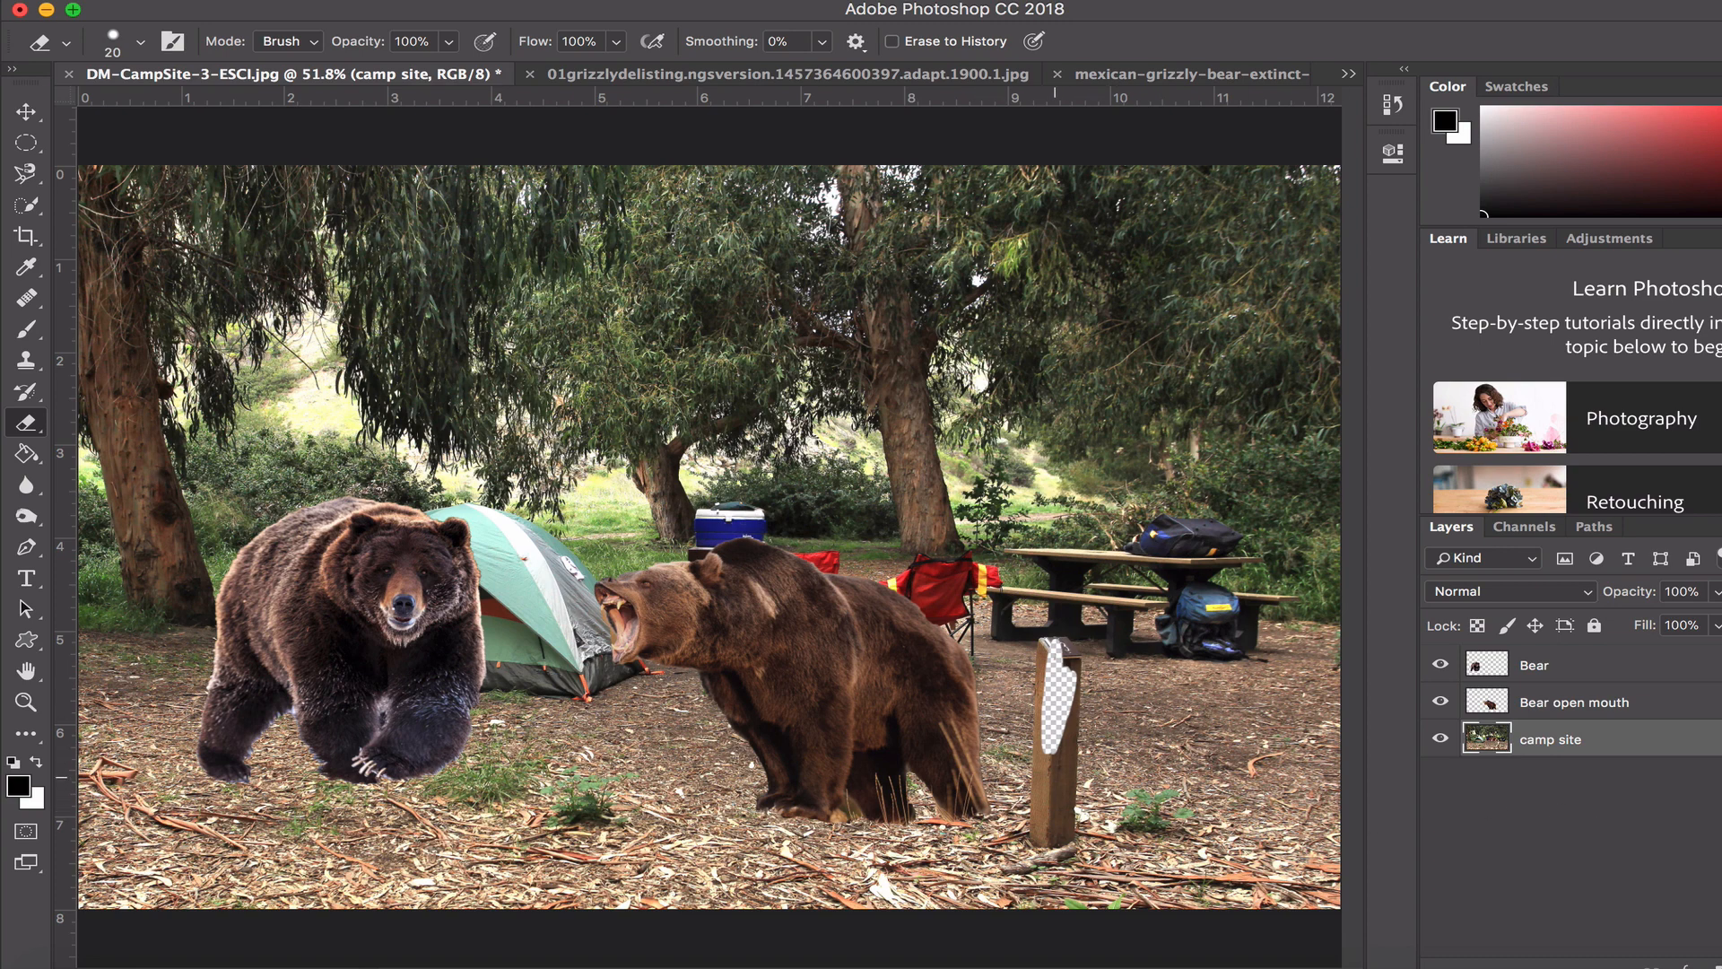
pyautogui.click(305, 1)
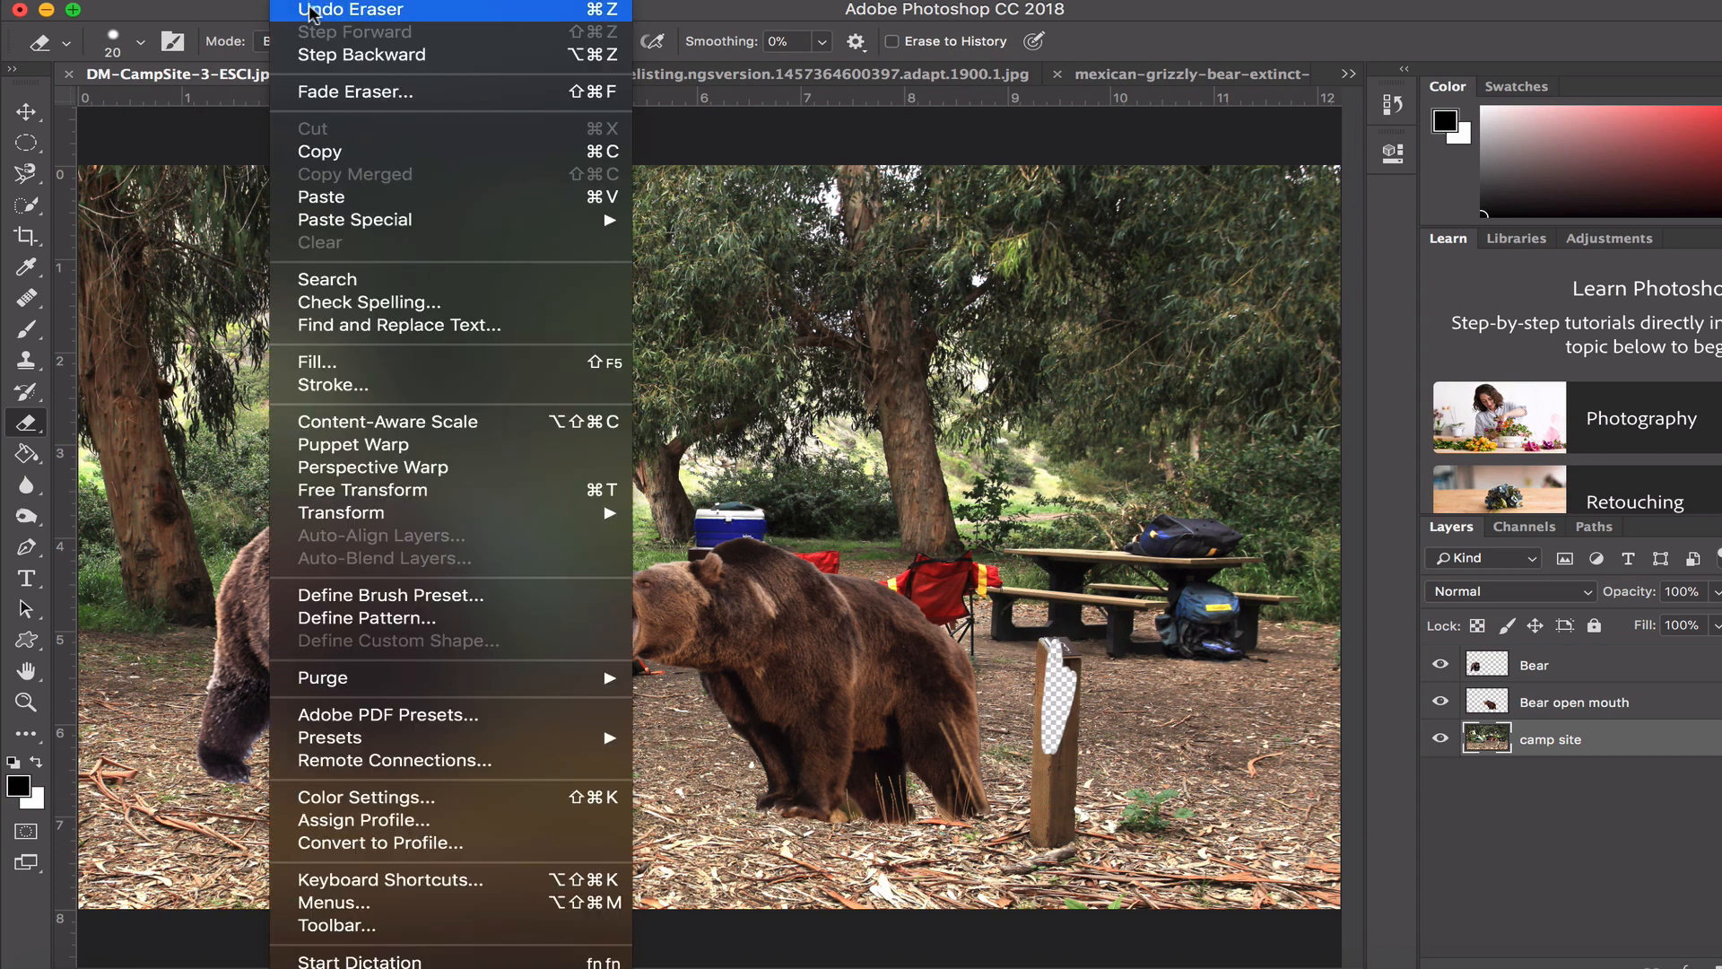
pyautogui.click(314, 13)
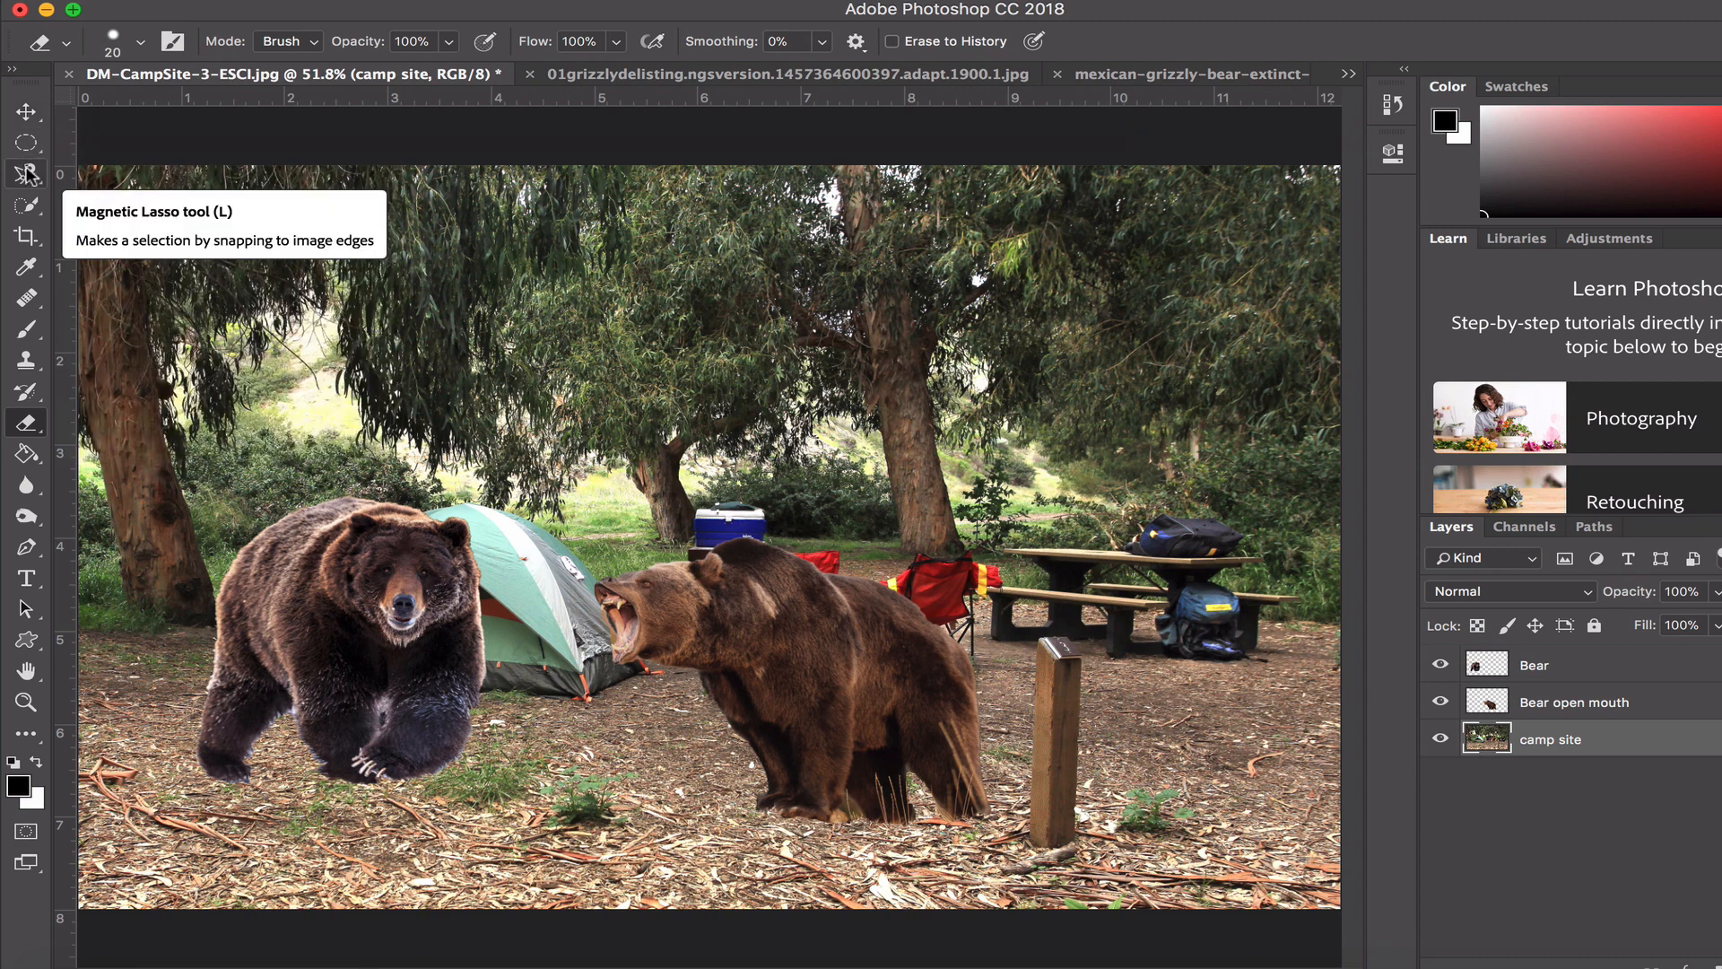
# - Select the Bear open mouth layer and move the bear in front of the wooden post, covering most of it
pyautogui.click(25, 111)
pyautogui.moveTo(837, 635); pyautogui.dragTo(1005, 635)
pyautogui.click(1574, 702)
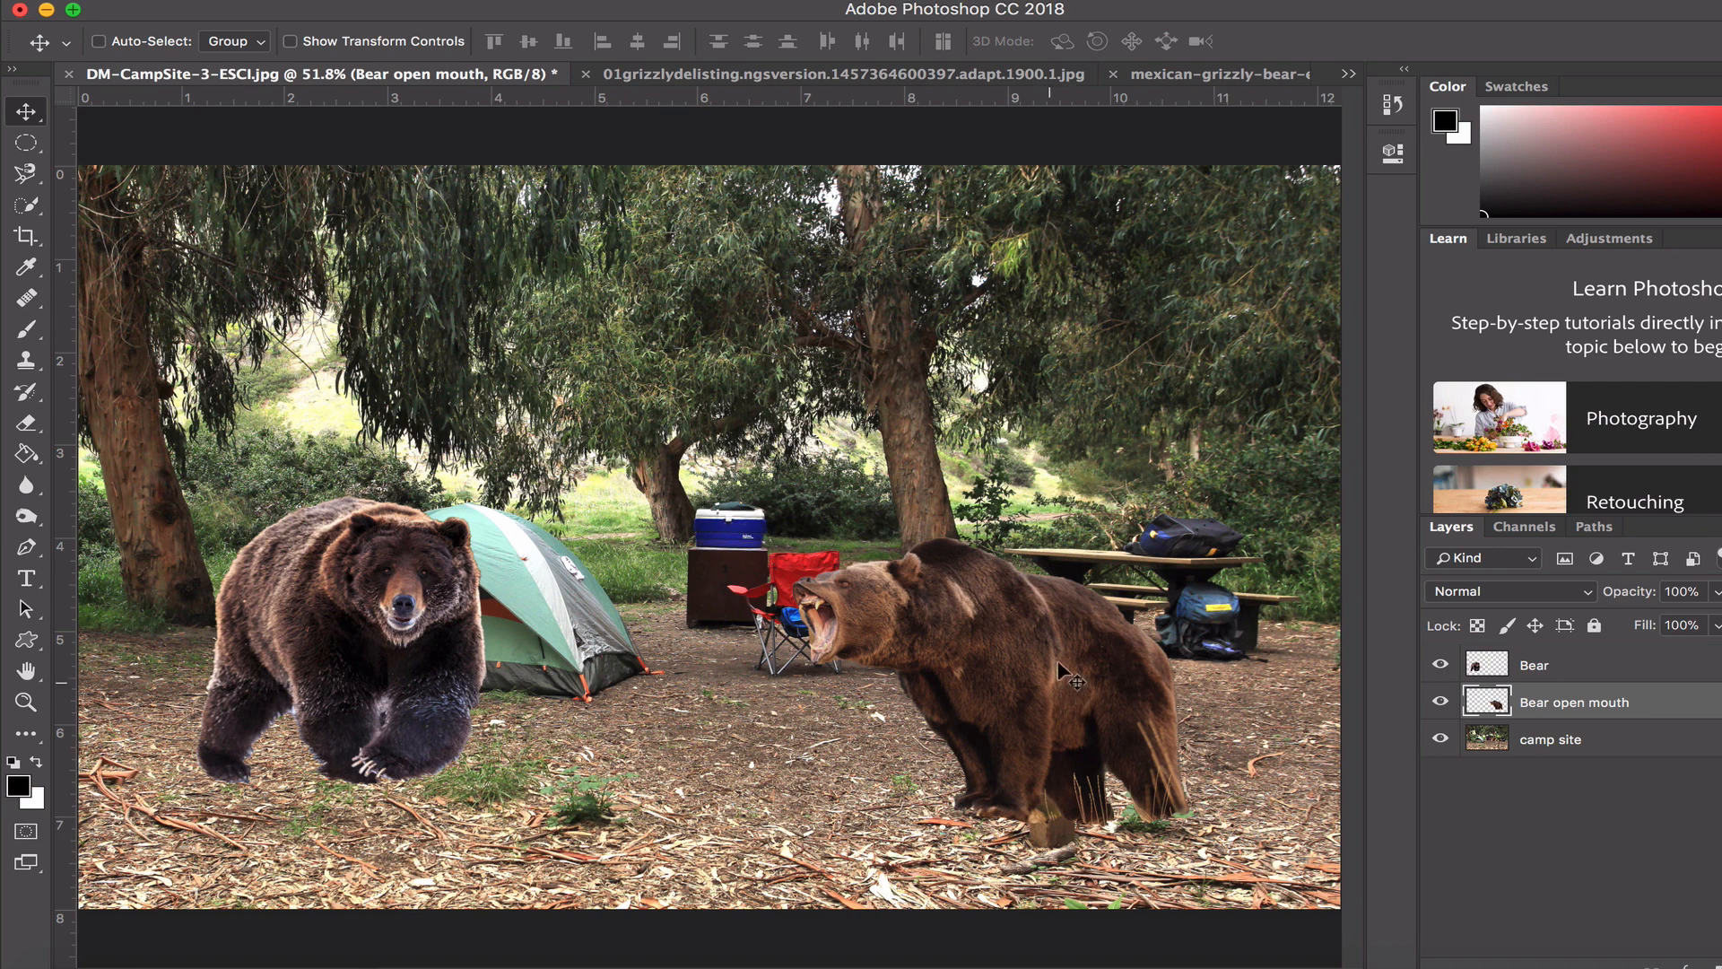
# - Hide the Bear open mouth layer and select the wooden post on the camp site layer with the Quick Selection tool
pyautogui.click(1440, 705)
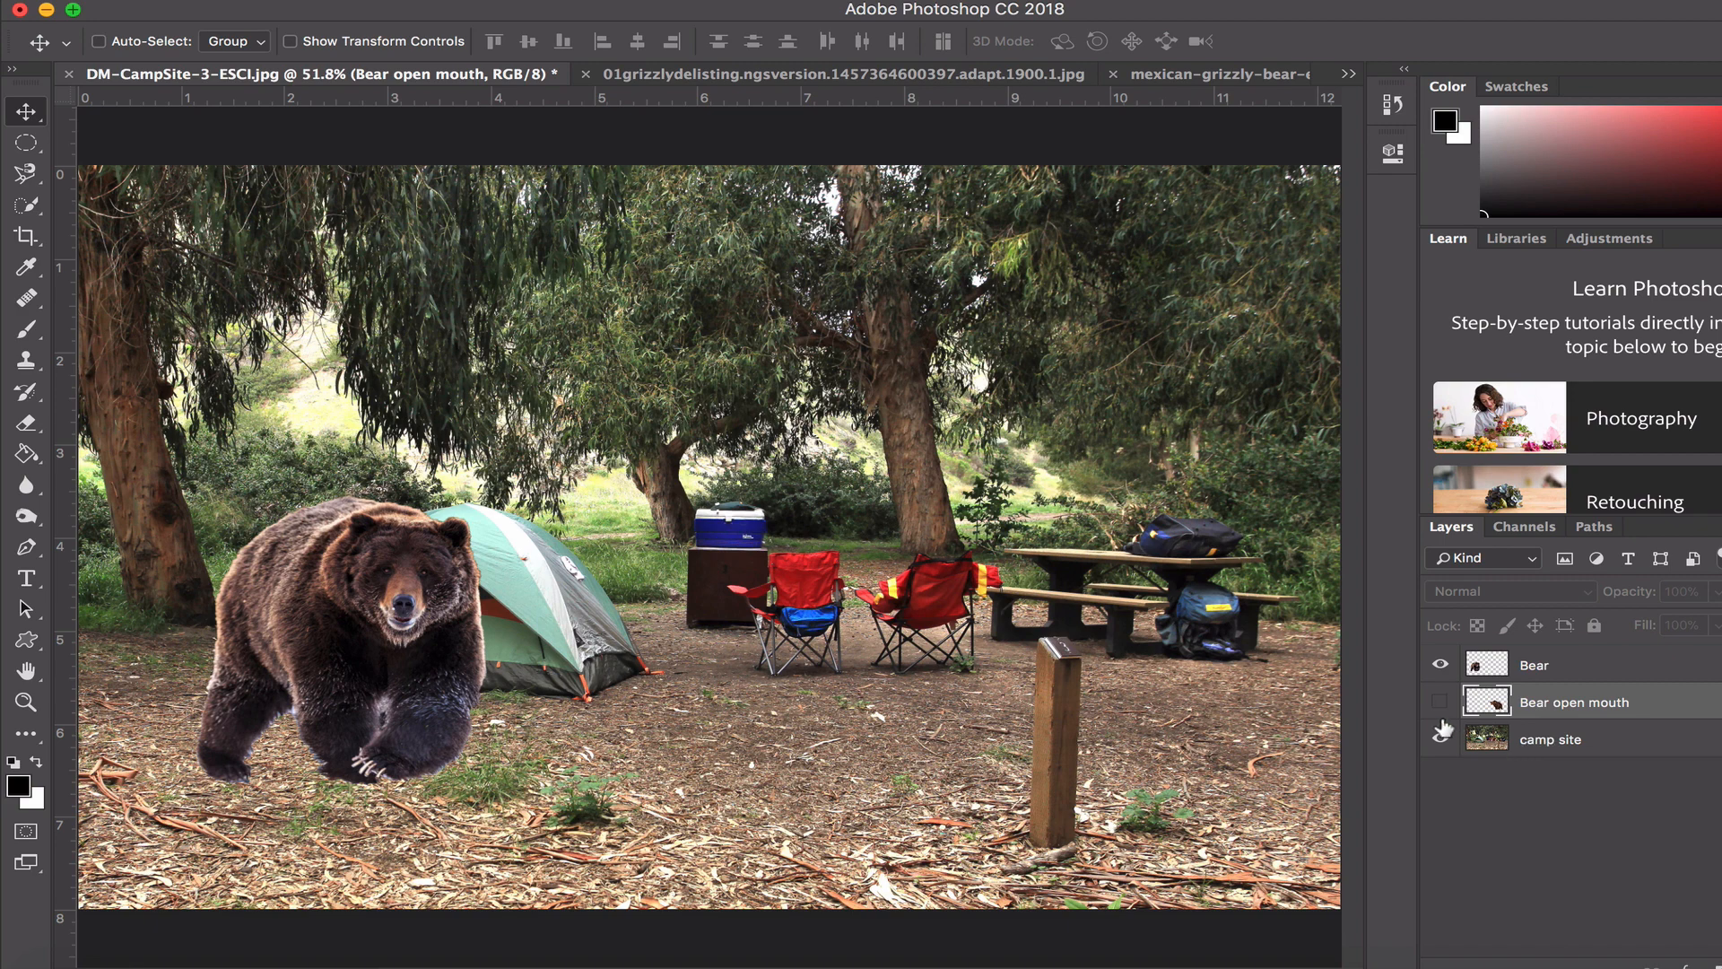
pyautogui.click(1543, 742)
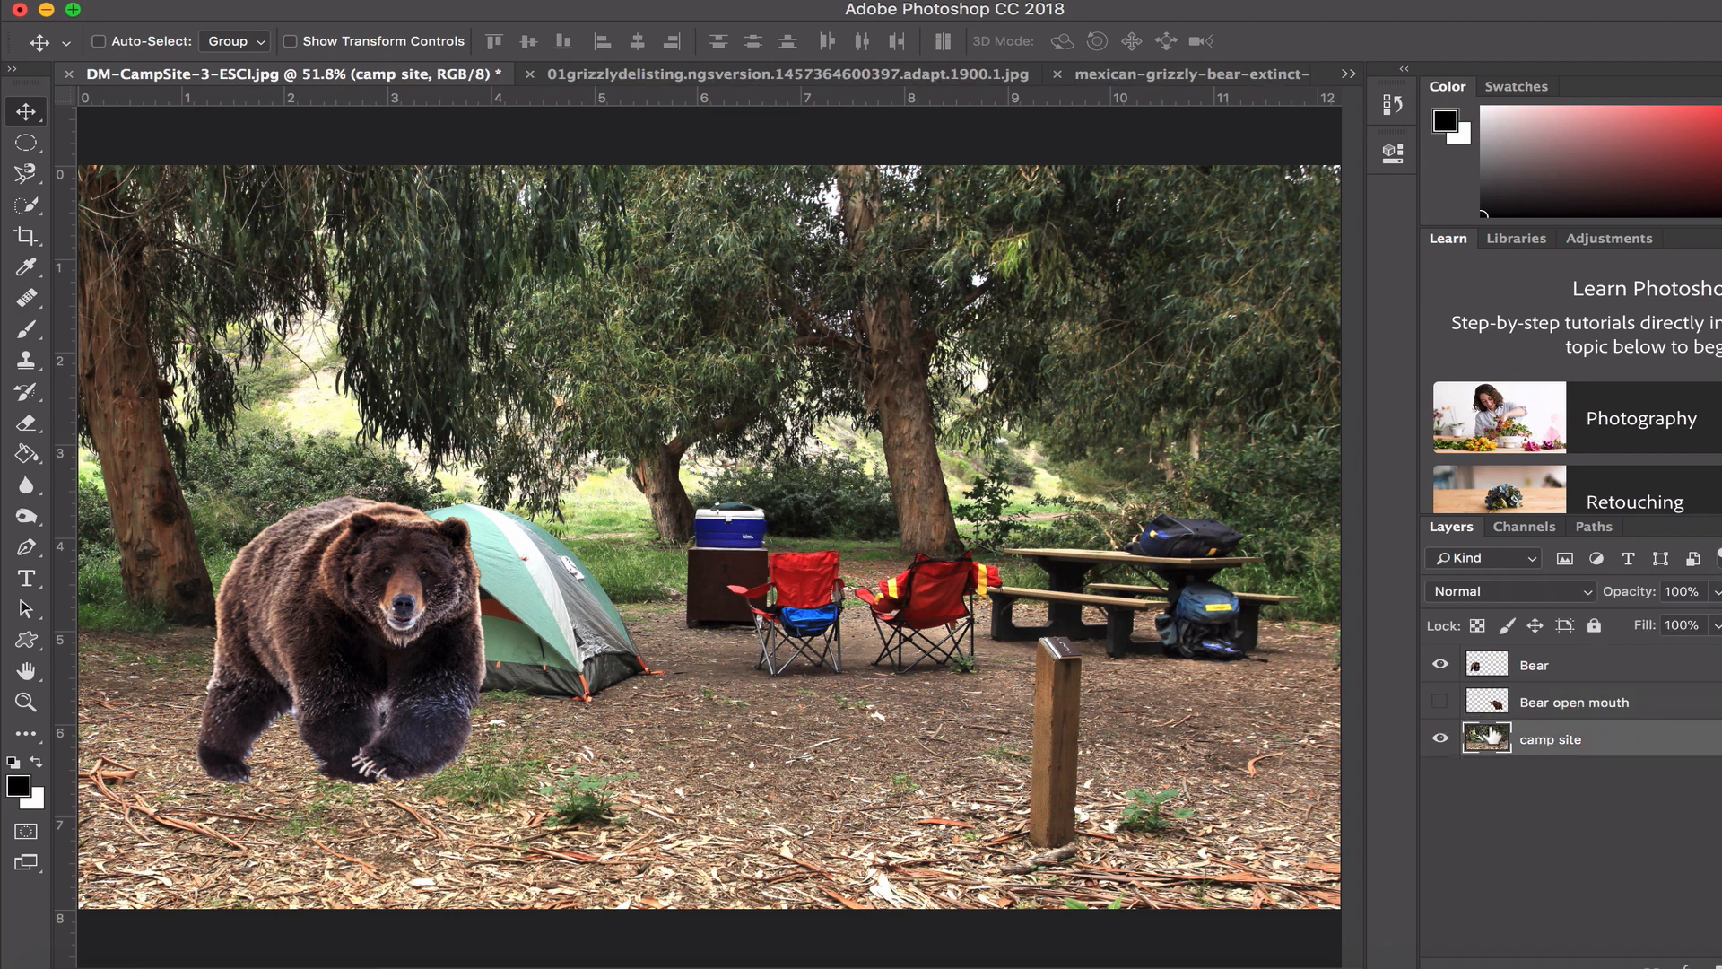
pyautogui.click(25, 207)
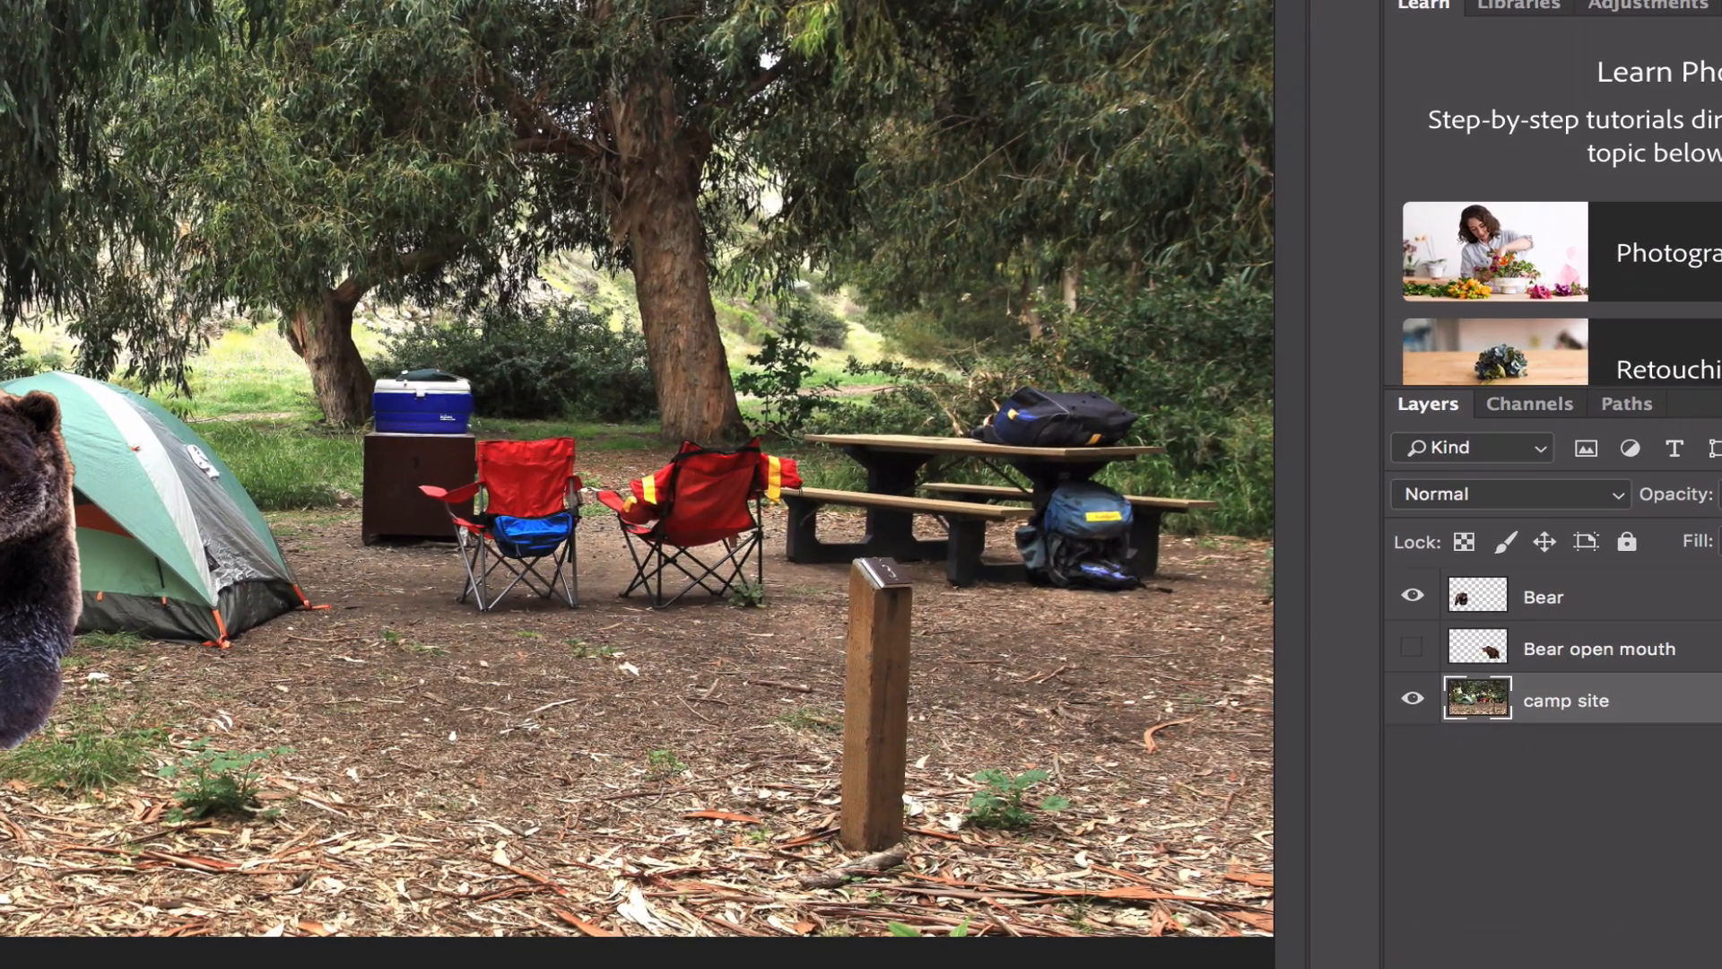
pyautogui.moveTo(884, 634)
pyautogui.mouseDown()
pyautogui.moveTo(888, 567)
pyautogui.moveTo(860, 725)
pyautogui.mouseUp()
# - Delete the post-shaped area from the shown Bear open mouth layer, check the cut-out with the camp site hidden, and clear the selection
pyautogui.click(1412, 647)
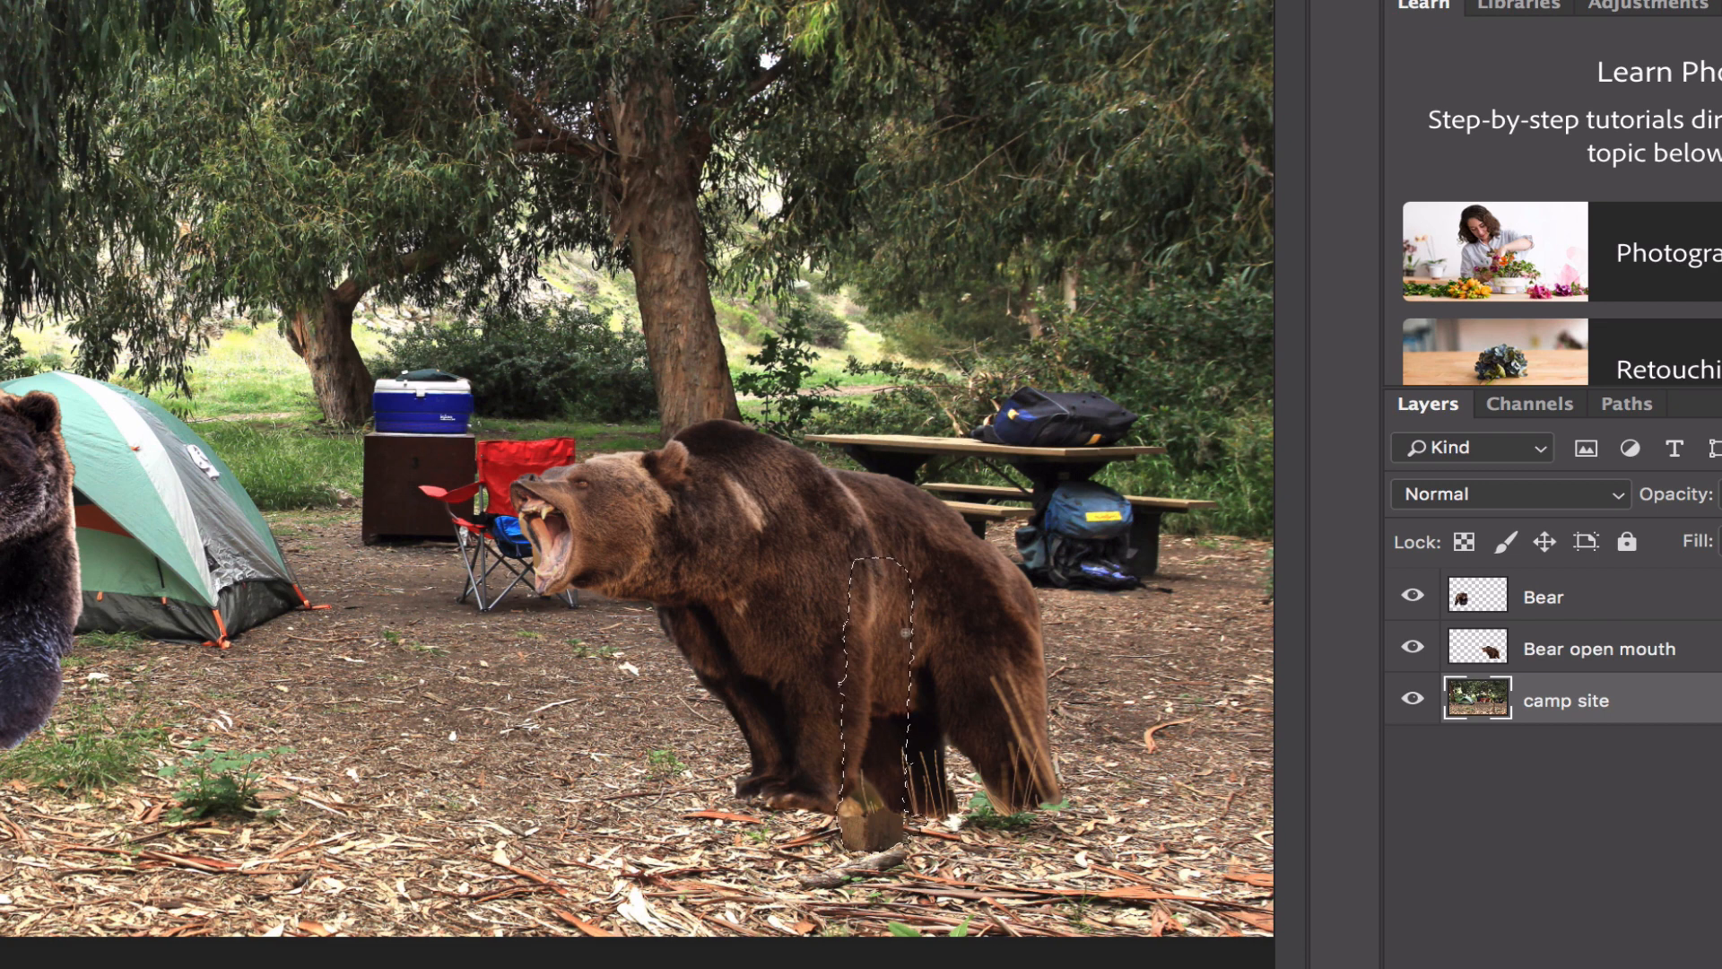
pyautogui.click(1595, 655)
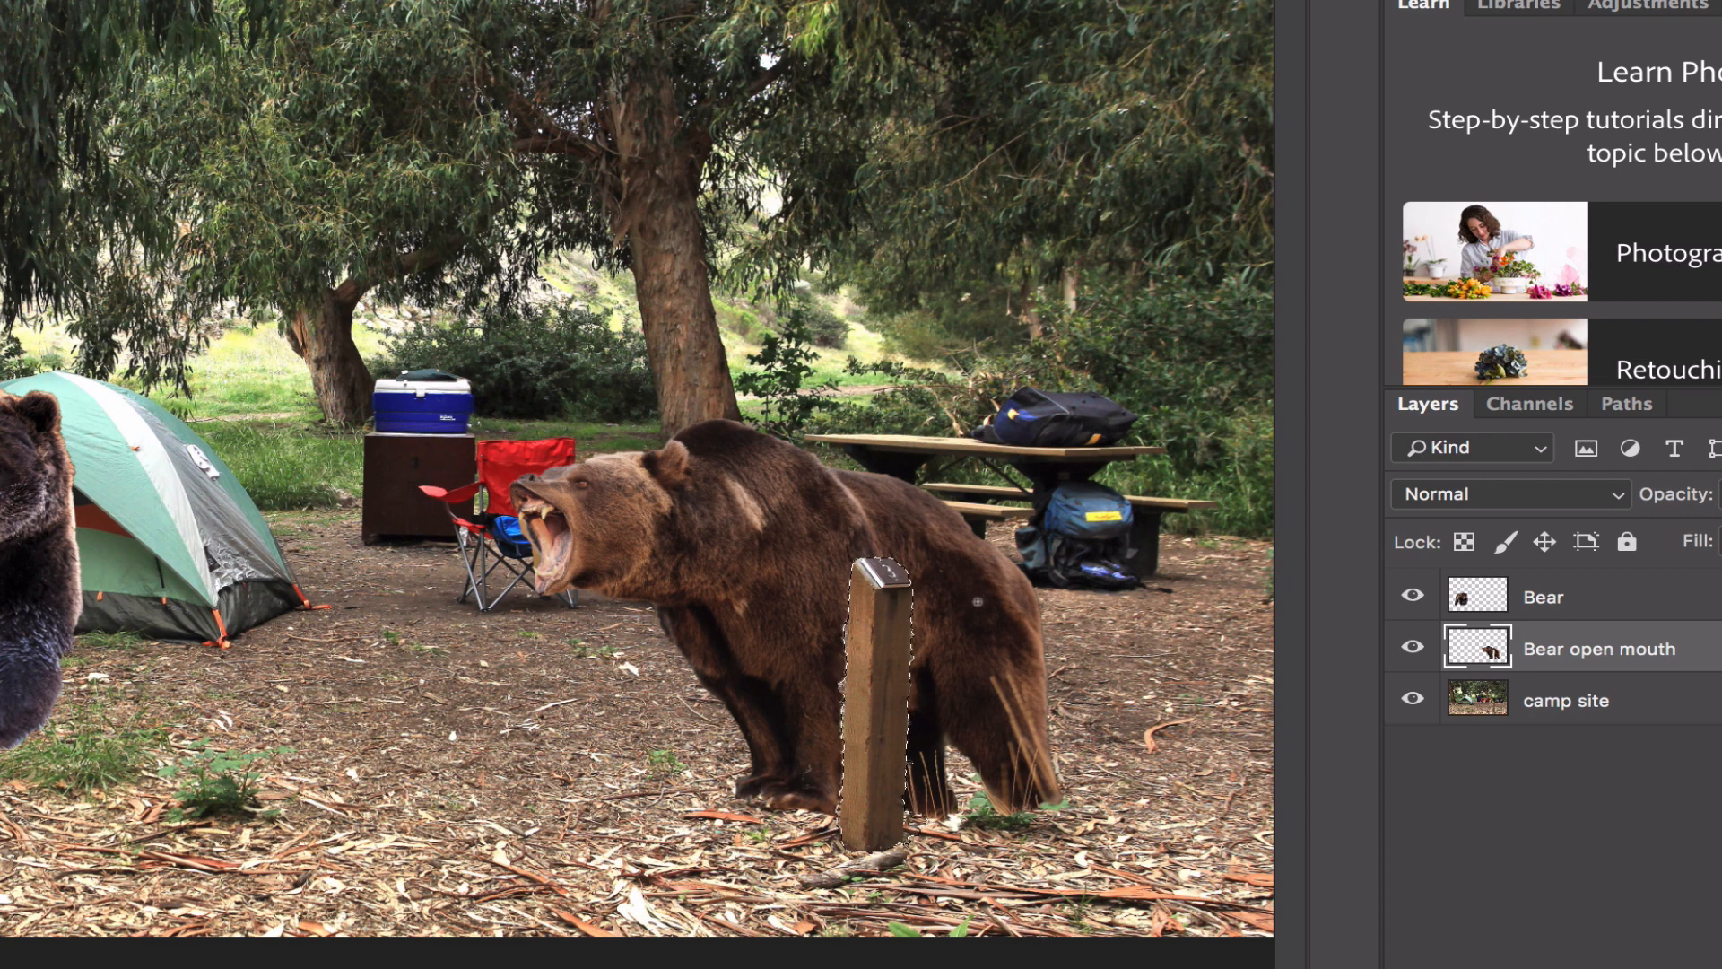
pyautogui.click(1413, 699)
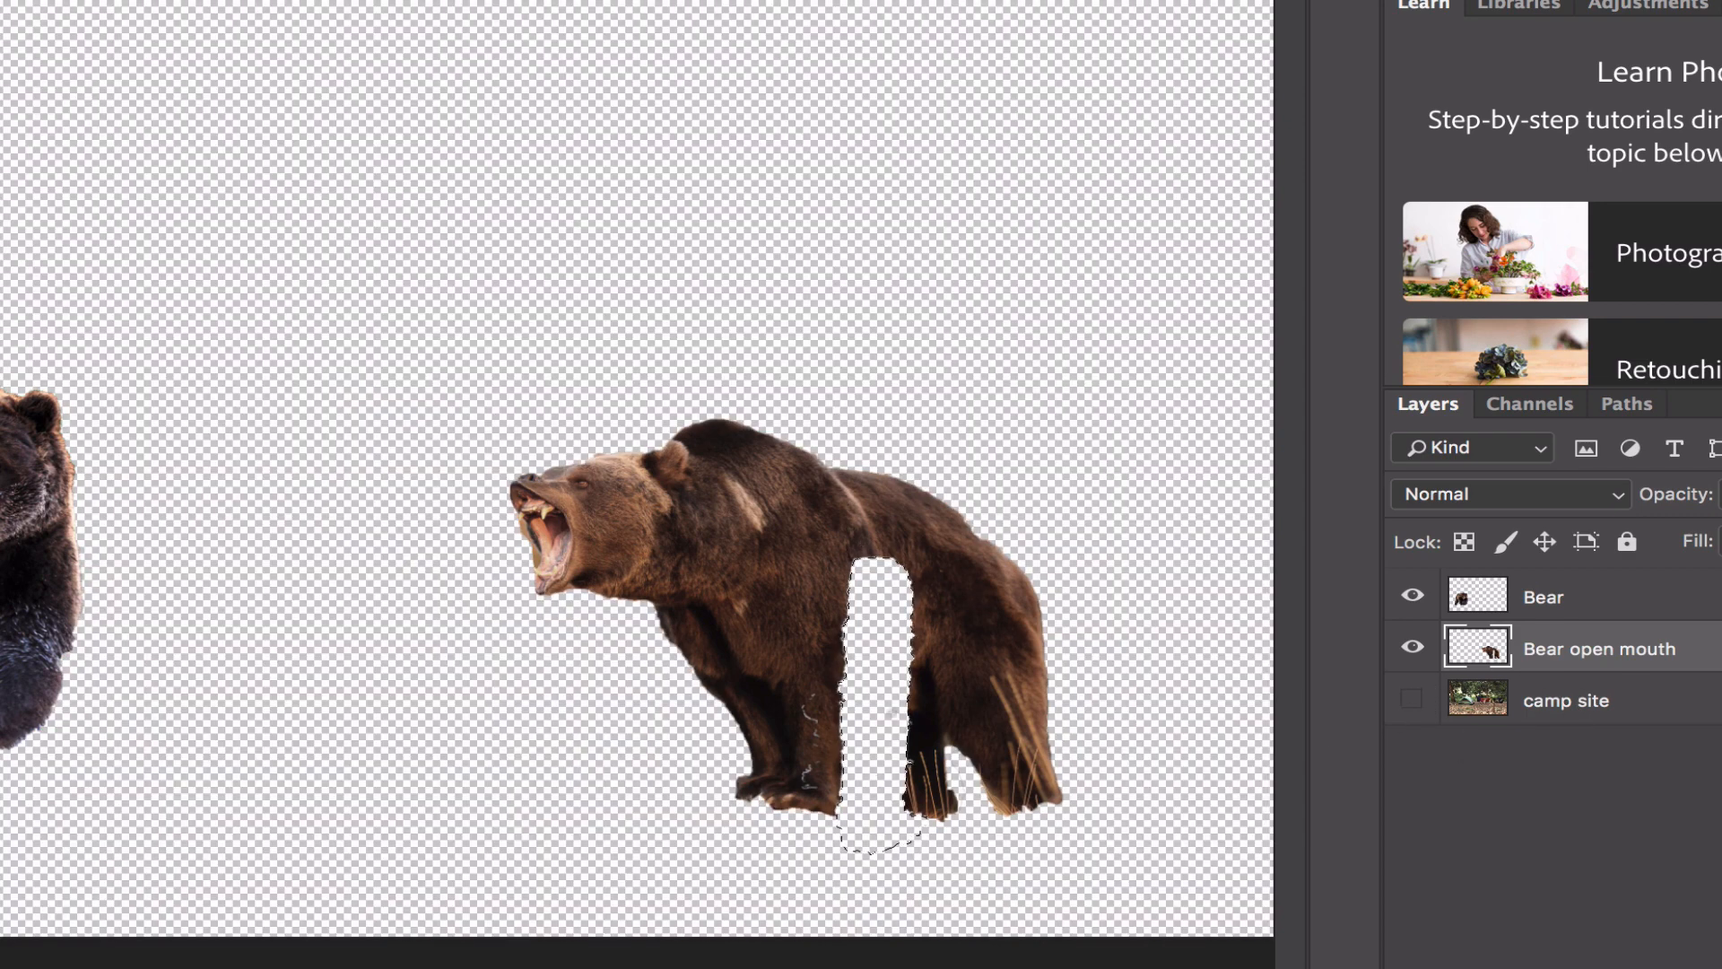
pyautogui.click(1412, 701)
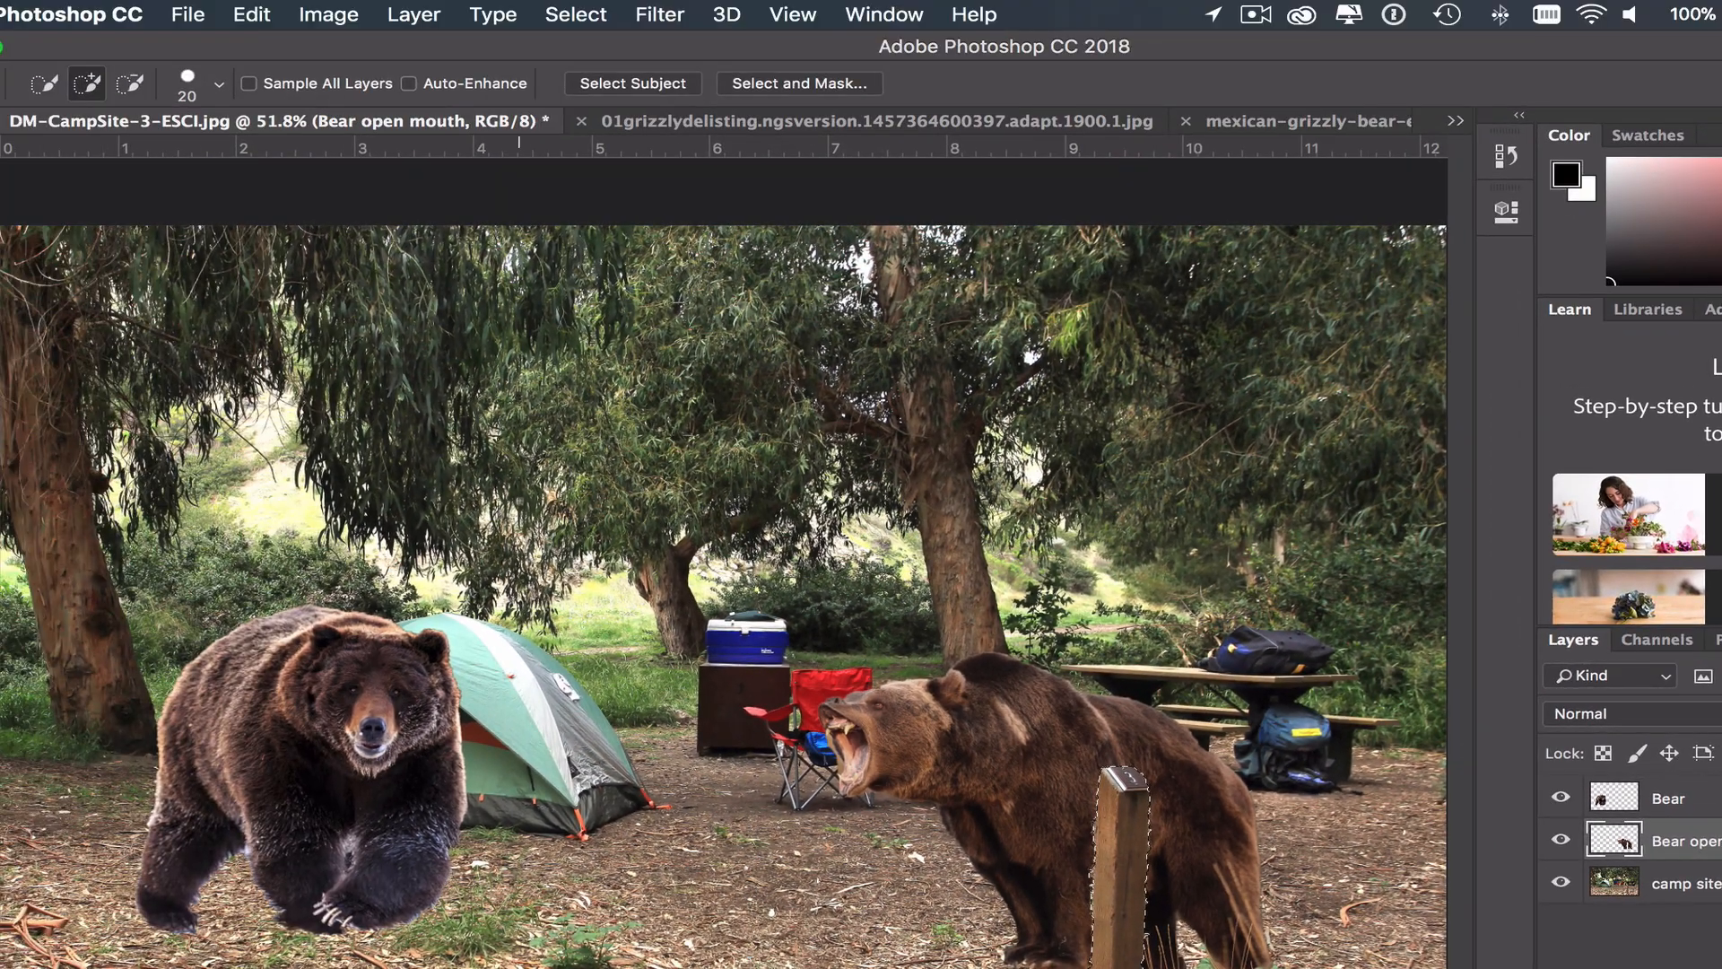
pyautogui.click(576, 13)
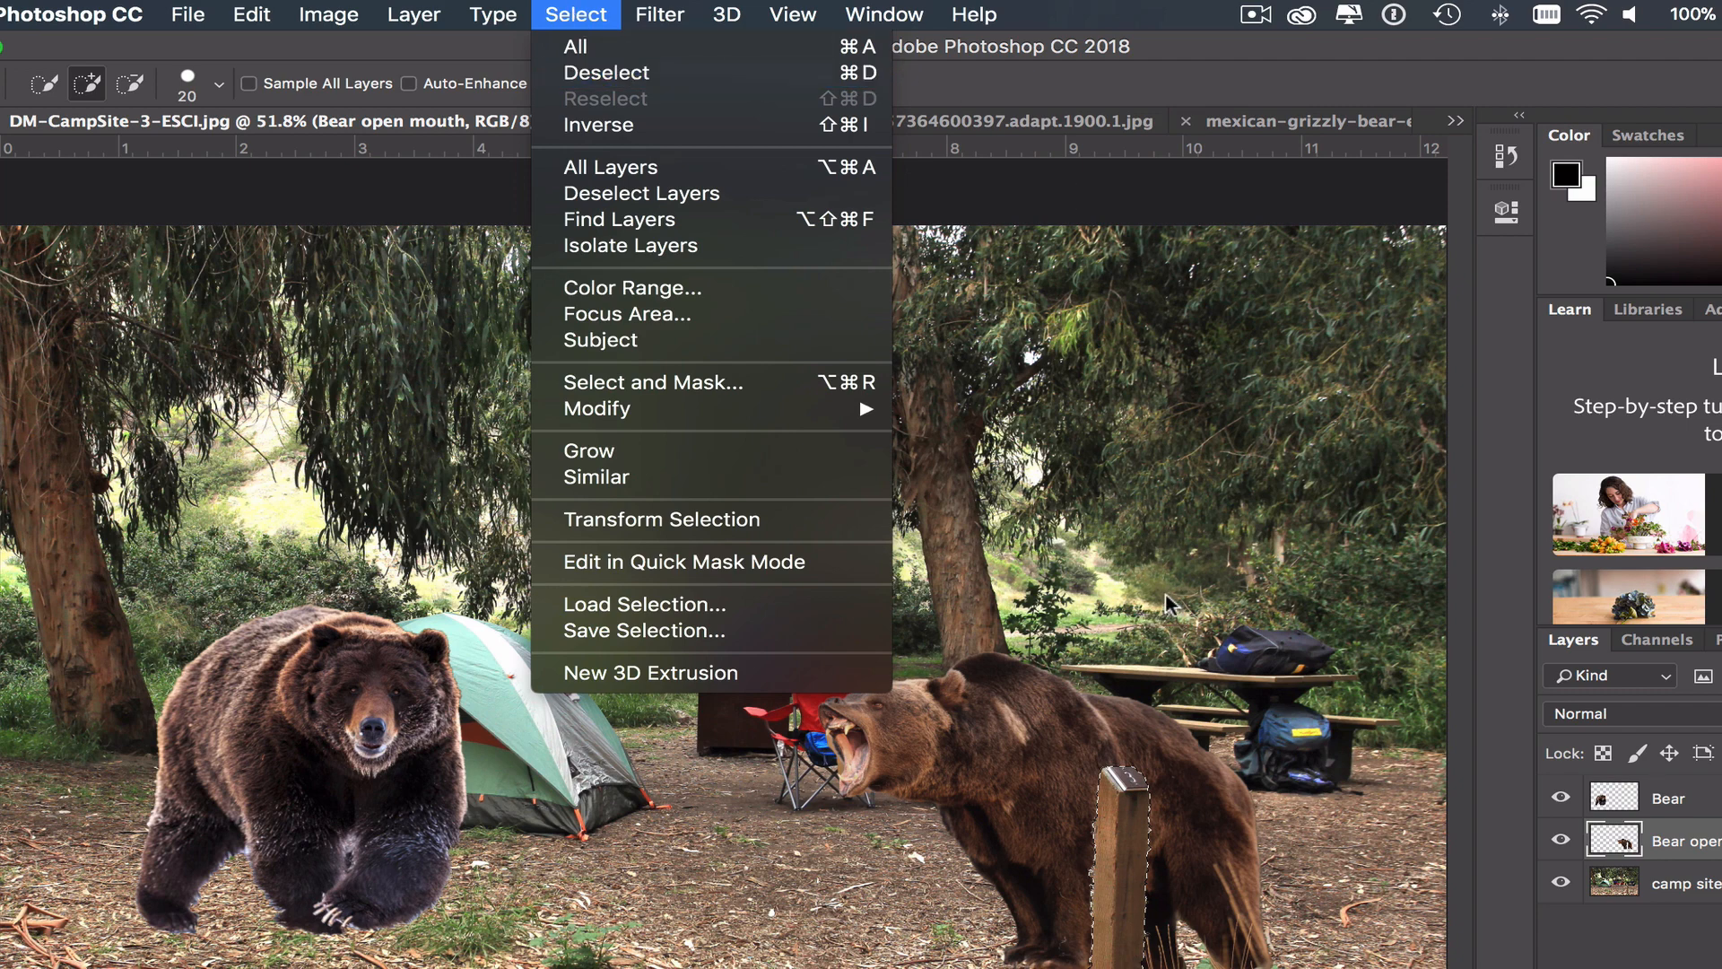
pyautogui.press('super+d')
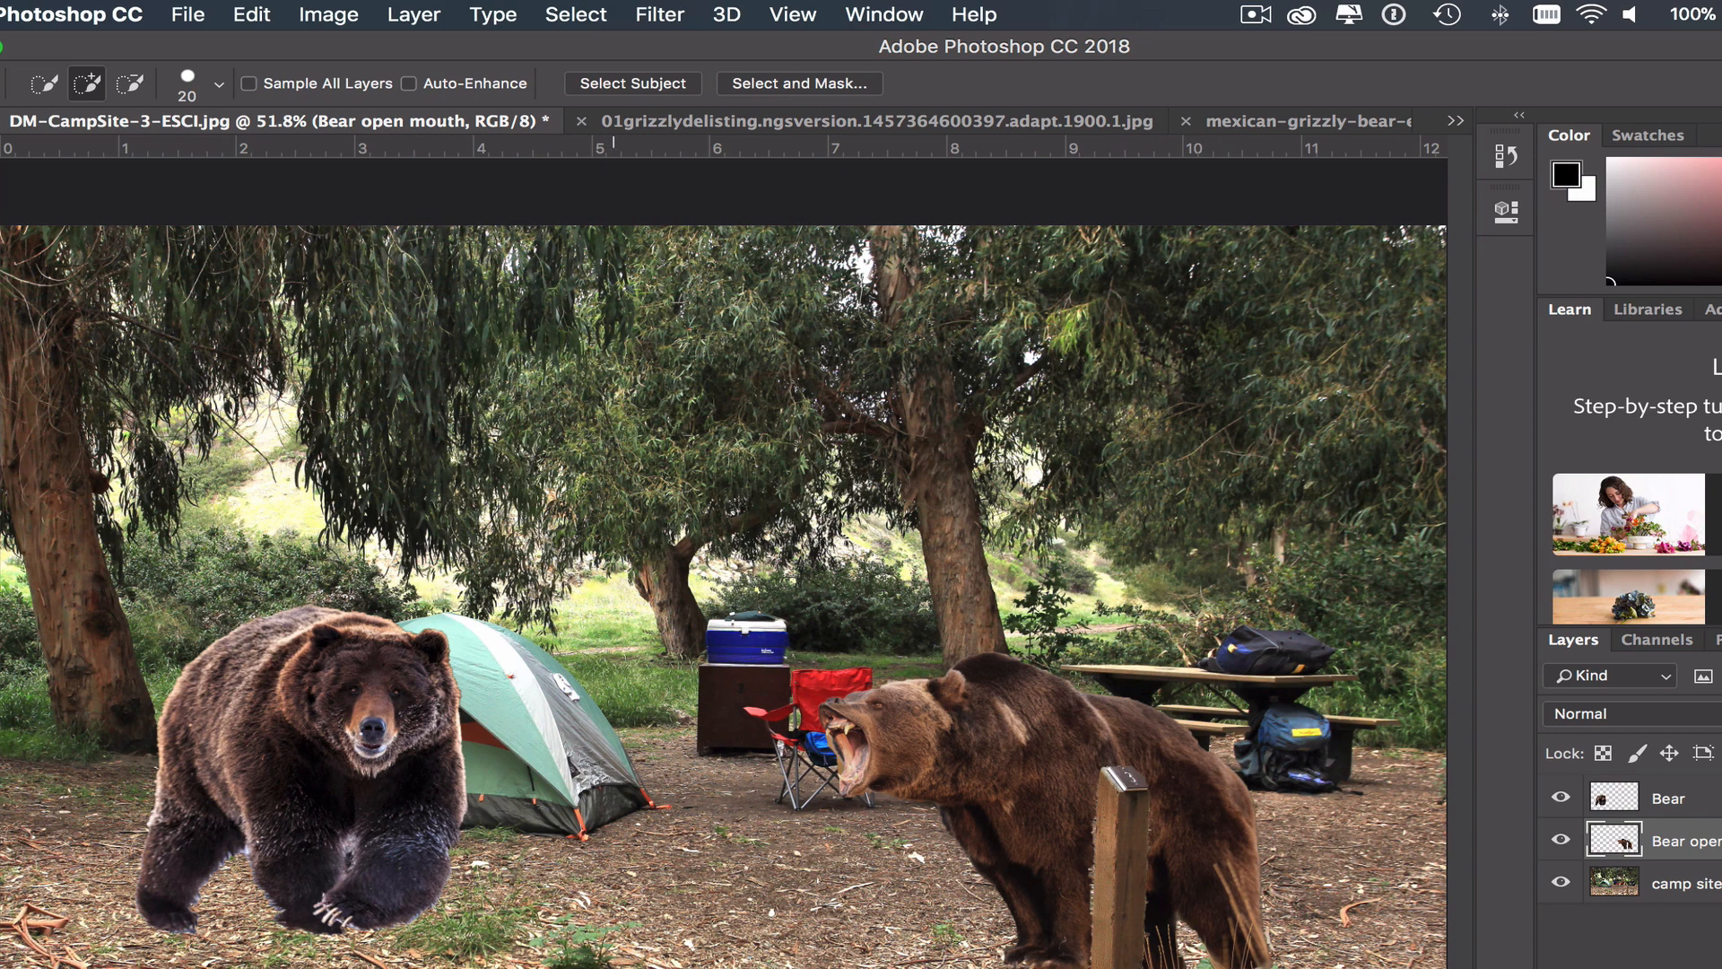
# - Try the open-mouthed bear slightly lower against the wooden post, and return it to its place behind the post
pyautogui.press('v')
pyautogui.moveTo(951, 740)
pyautogui.mouseDown()
pyautogui.moveTo(857, 740)
pyautogui.moveTo(1039, 752)
pyautogui.moveTo(950, 758)
pyautogui.mouseUp()
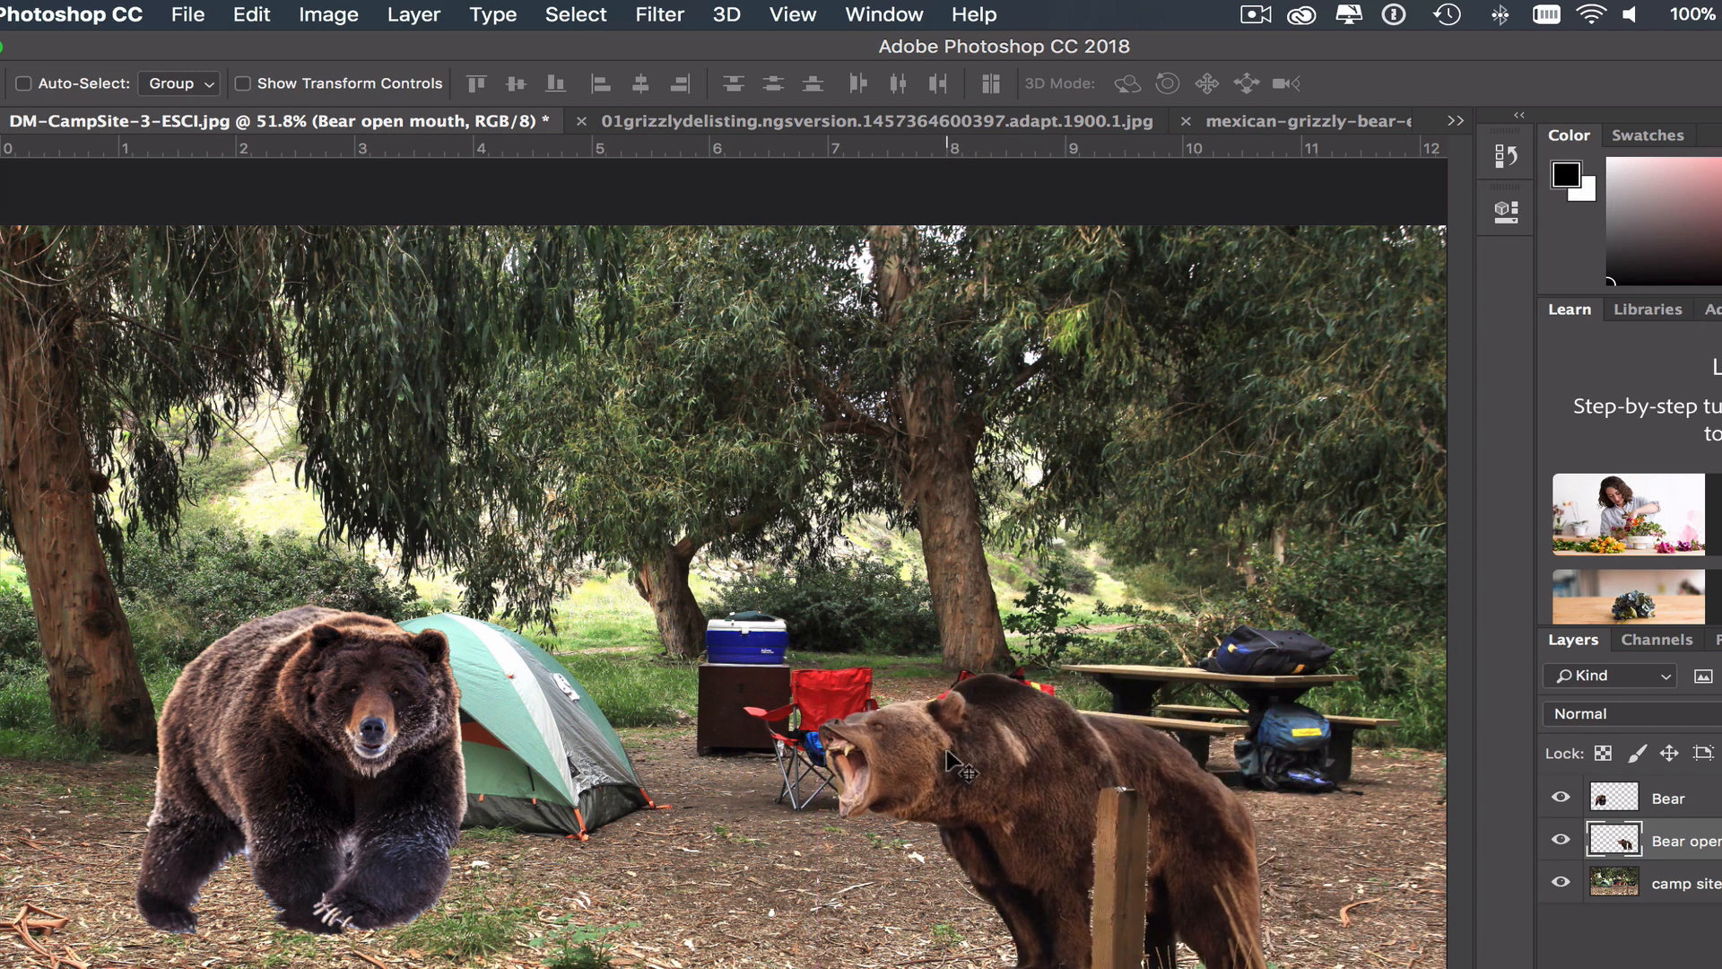
pyautogui.moveTo(1182, 843); pyautogui.dragTo(1178, 822)
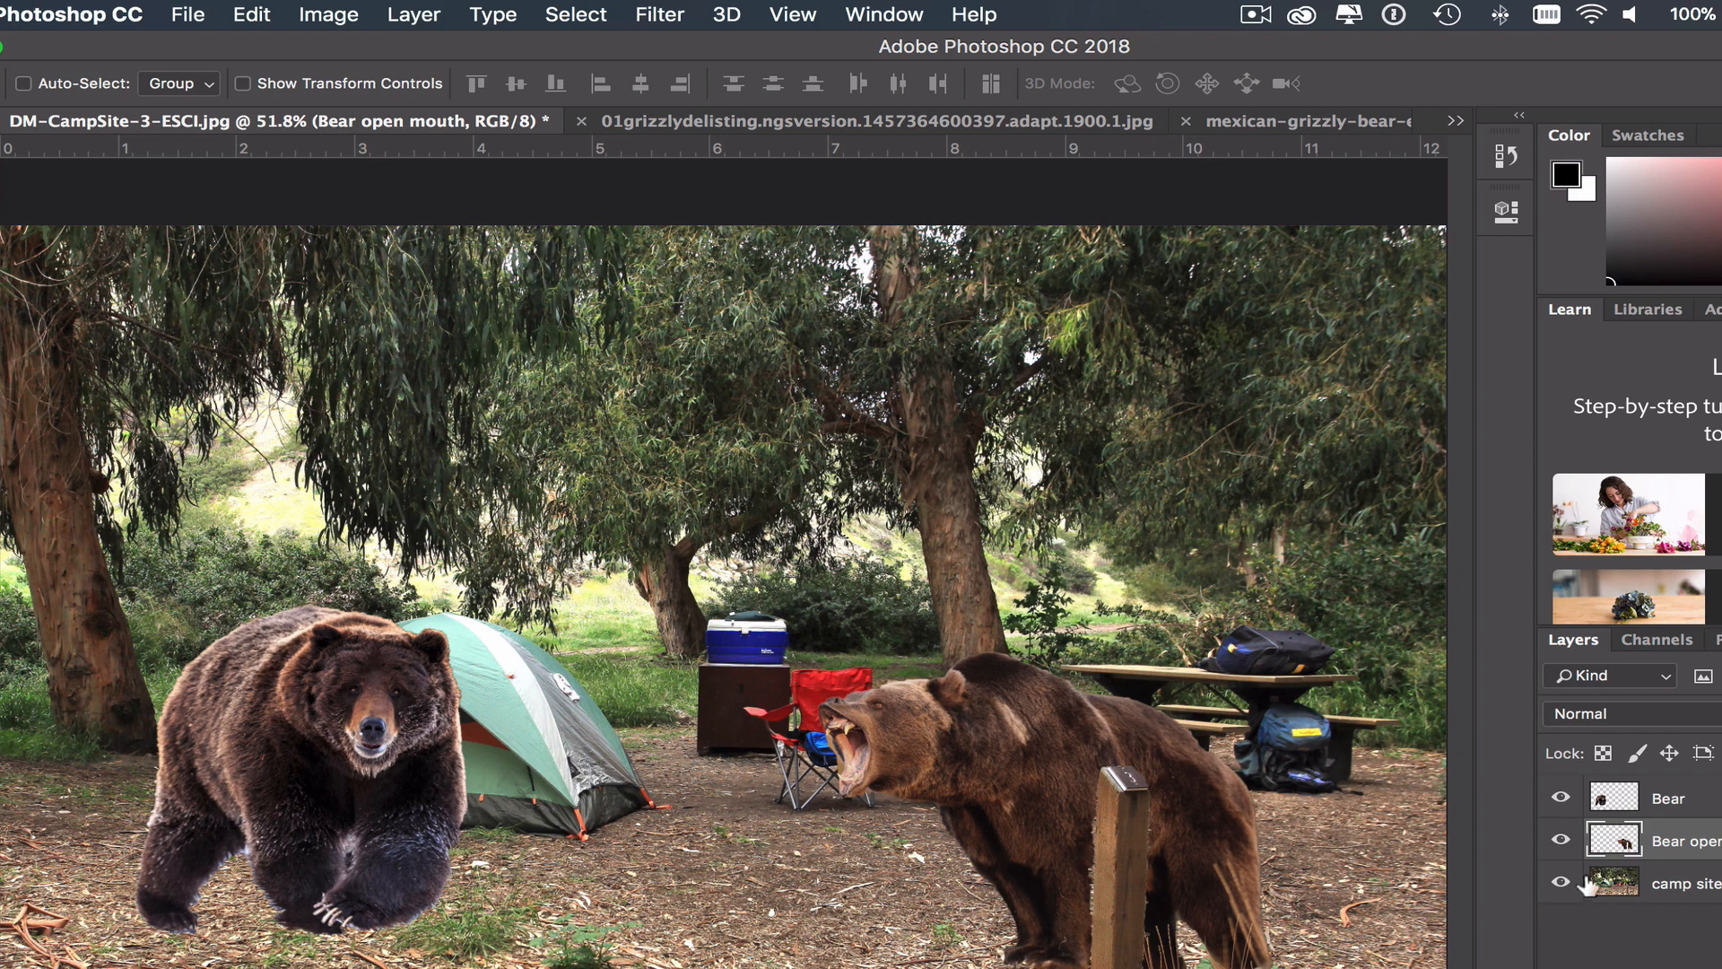
# - Select the Bear layer and move the bear up so that it stands in front of the tent
pyautogui.click(1715, 802)
pyautogui.moveTo(364, 652); pyautogui.dragTo(342, 567)
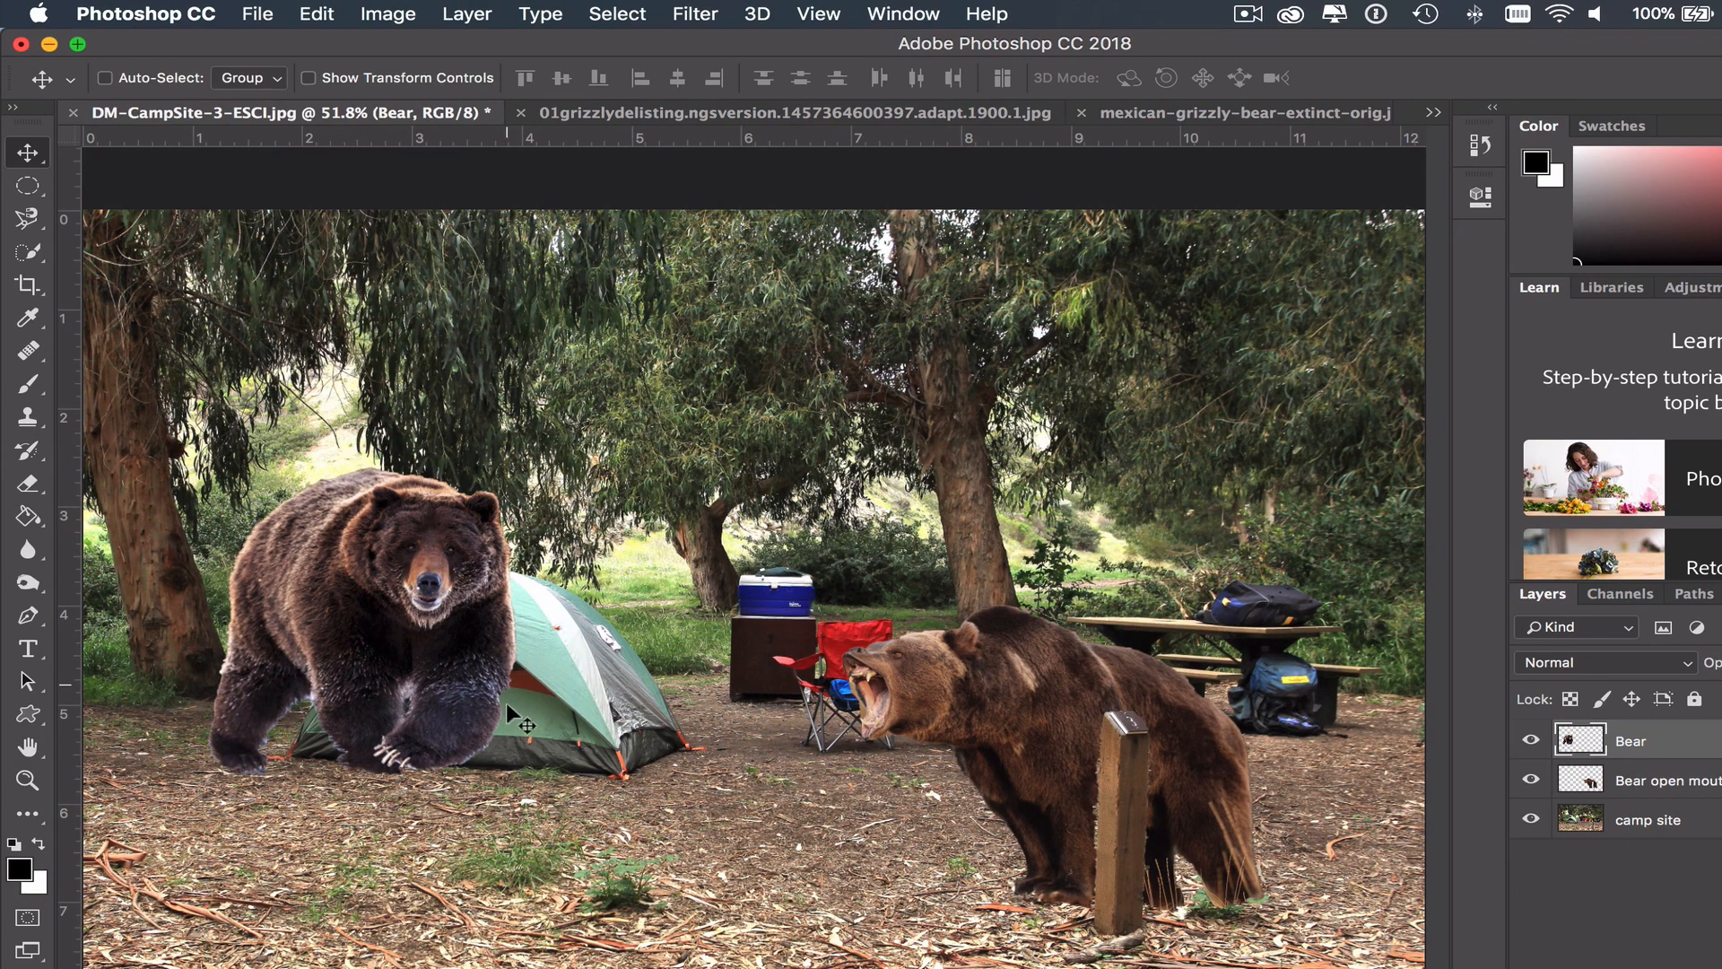
# - Hide the Bear layer and select the whole tent on the camp site layer with the Quick Selection tool
pyautogui.click(1531, 743)
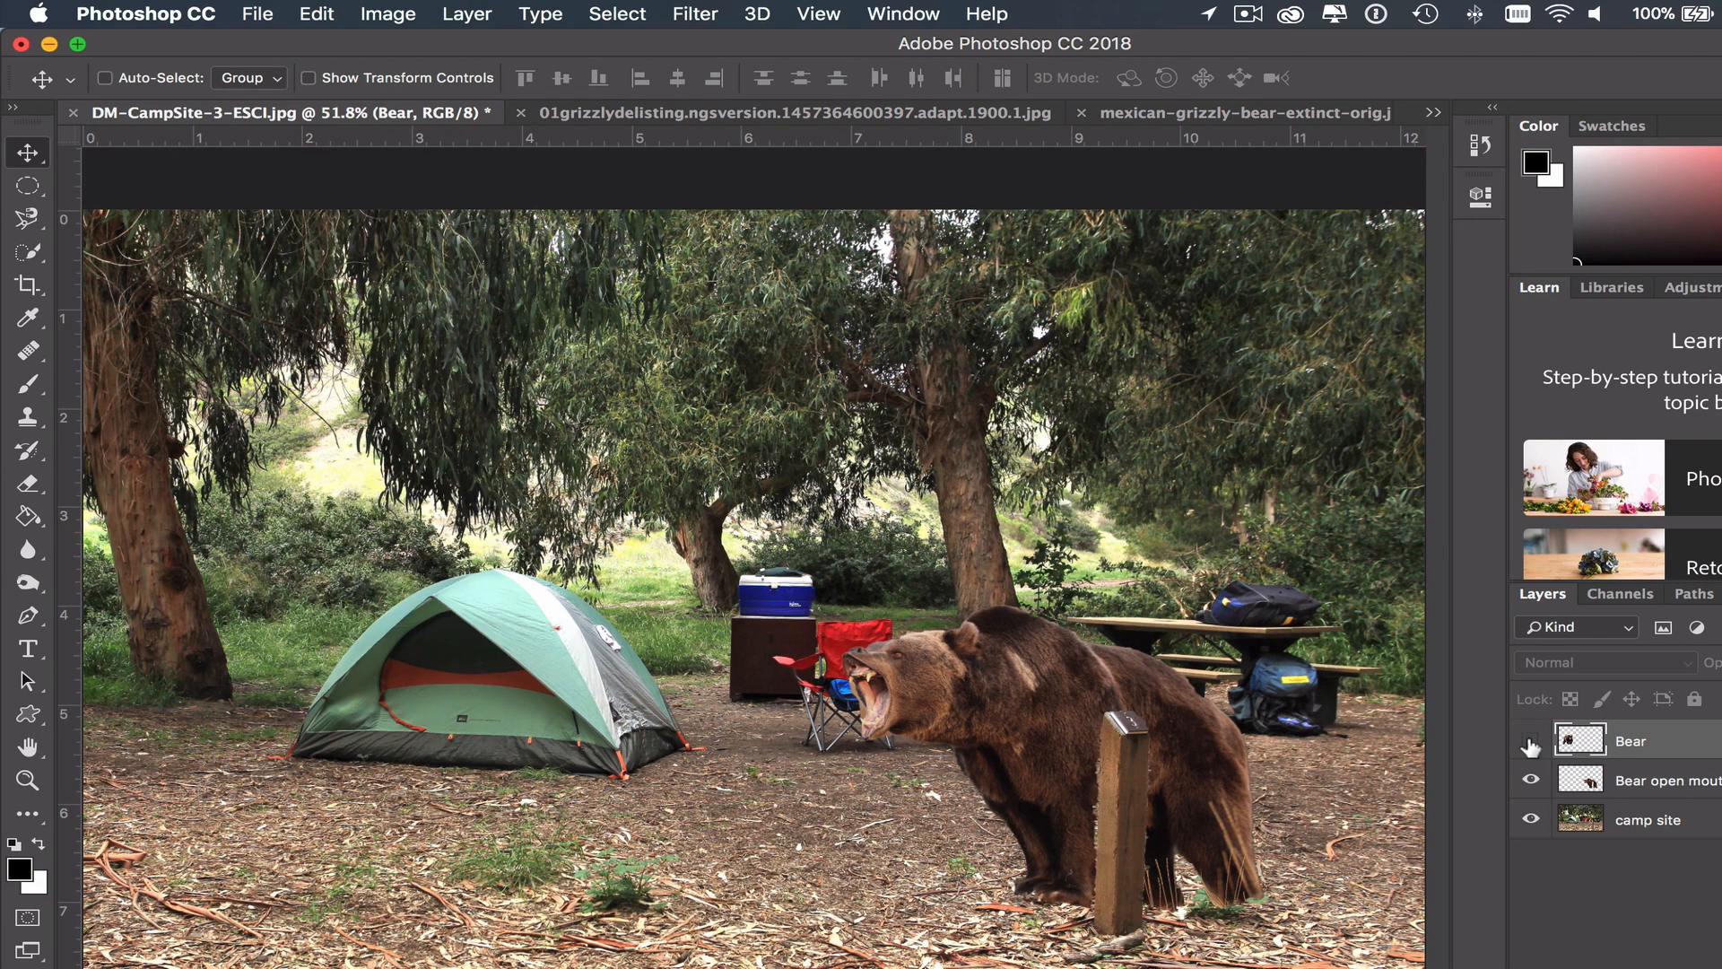
pyautogui.click(1658, 823)
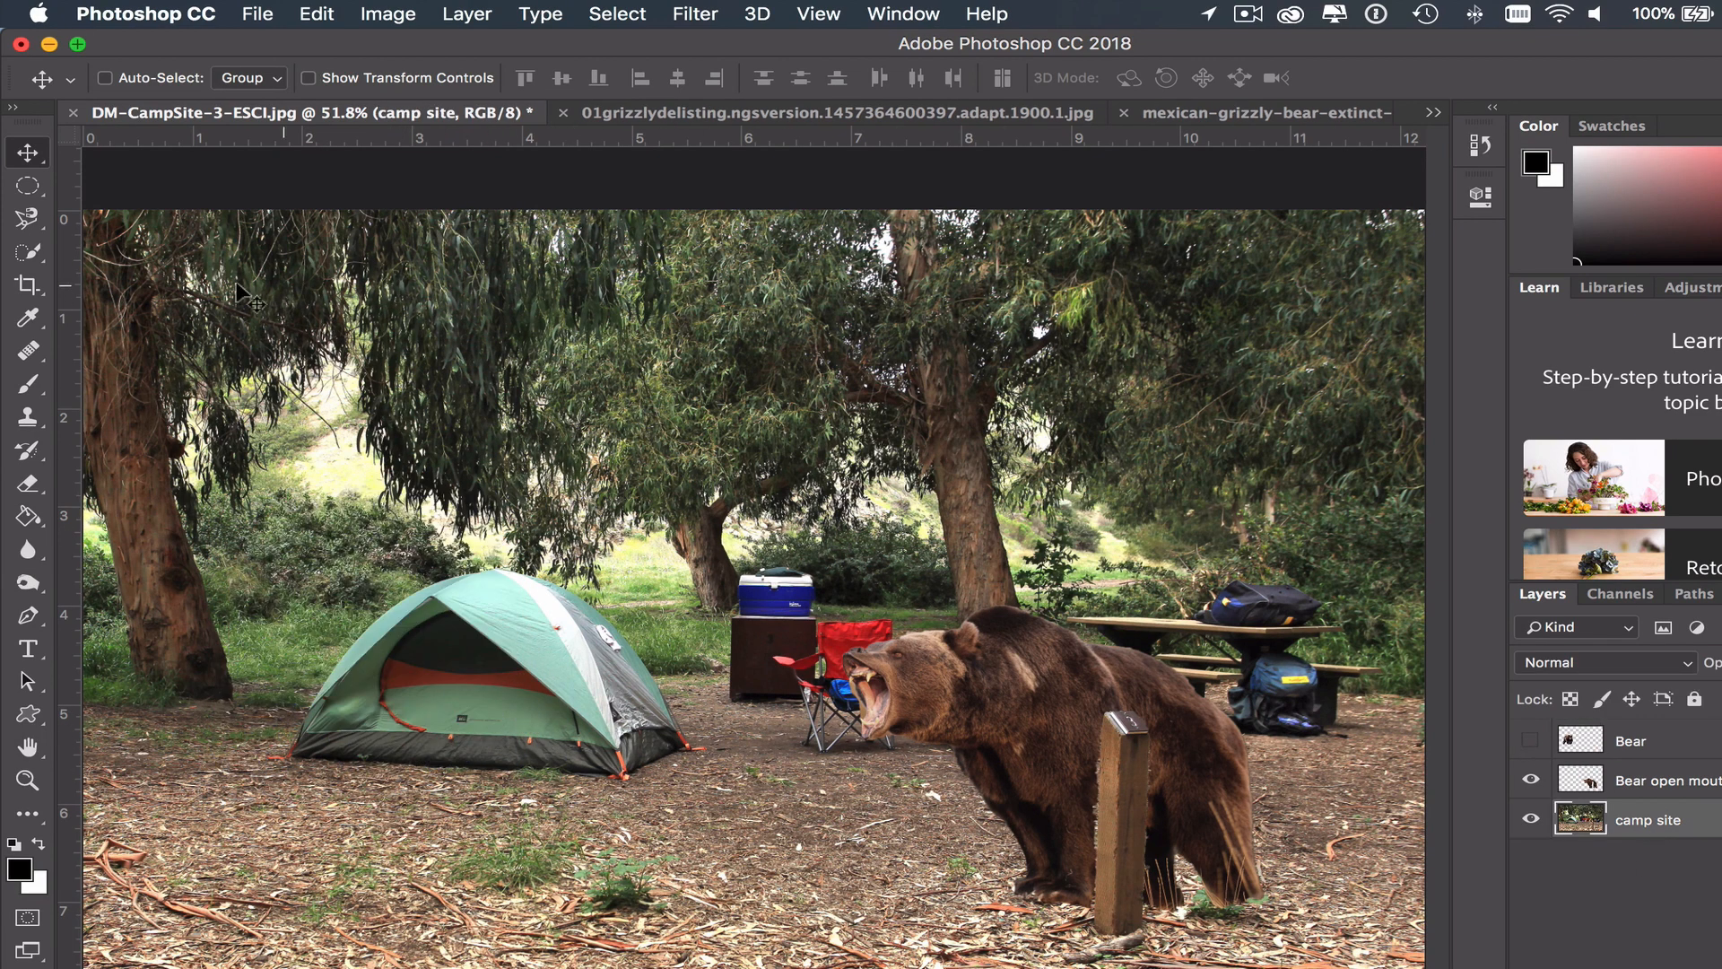
pyautogui.click(28, 252)
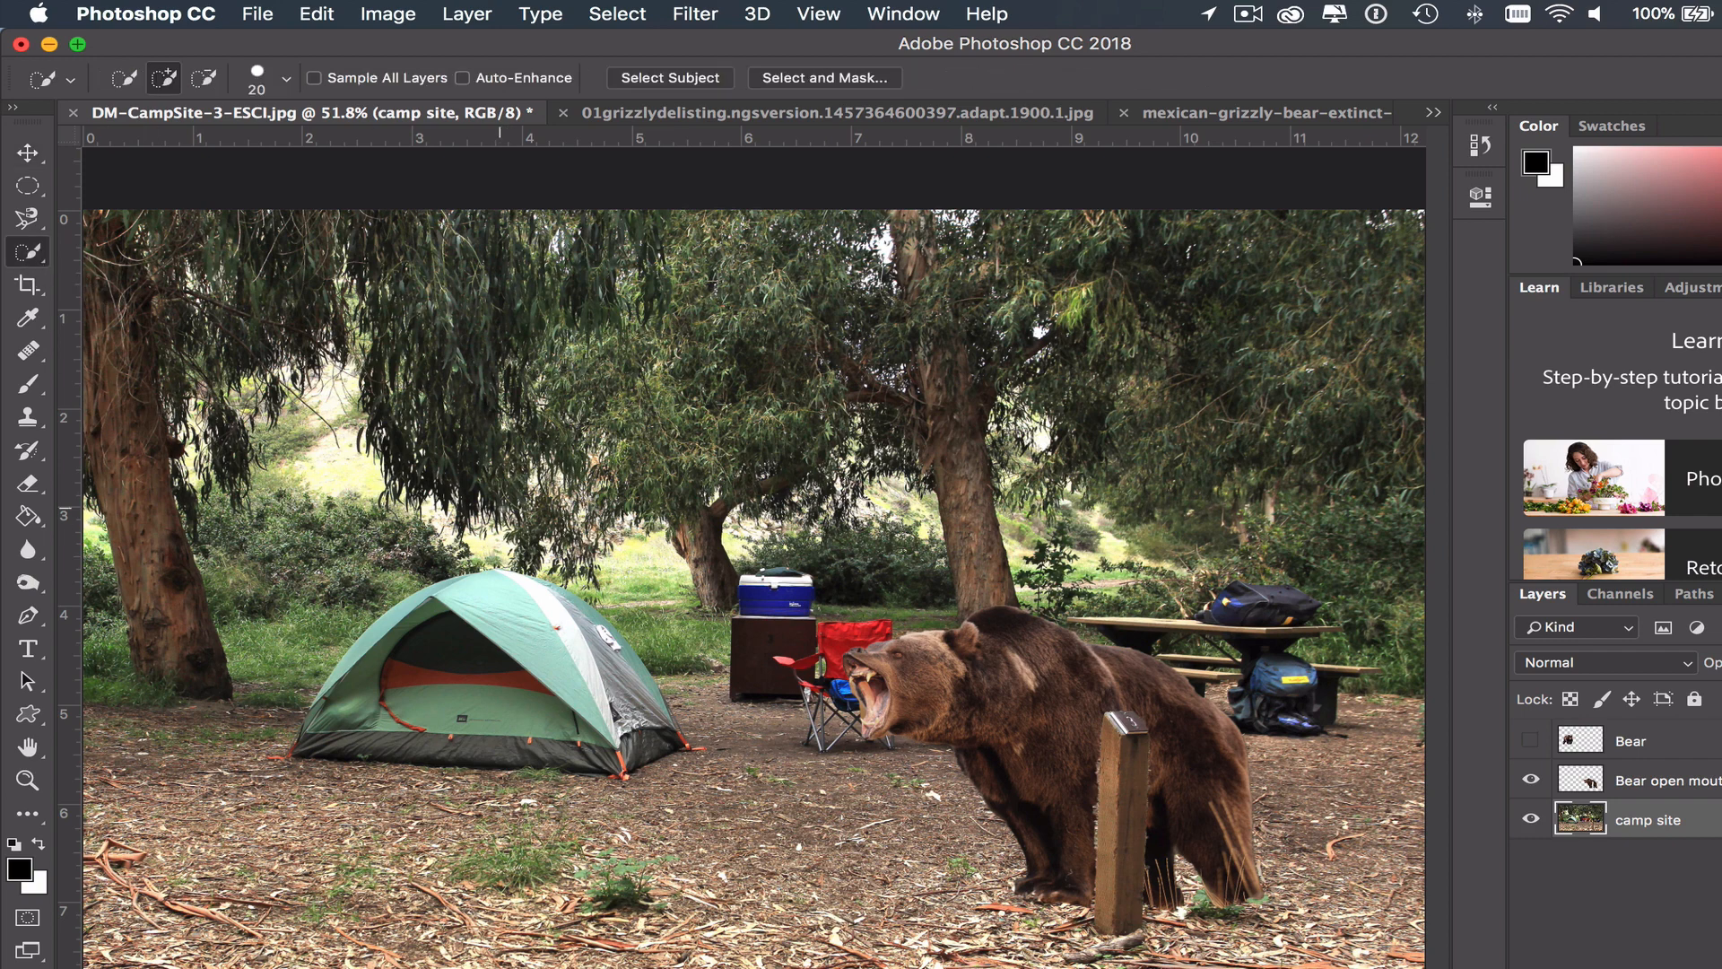
pyautogui.moveTo(484, 584)
pyautogui.mouseDown()
pyautogui.moveTo(390, 609)
pyautogui.moveTo(332, 674)
pyautogui.moveTo(350, 714)
pyautogui.moveTo(300, 741)
pyautogui.moveTo(386, 758)
pyautogui.mouseUp()
pyautogui.moveTo(534, 606)
pyautogui.mouseDown()
pyautogui.moveTo(561, 597)
pyautogui.moveTo(600, 633)
pyautogui.moveTo(640, 713)
pyautogui.mouseUp()
# - Delete the tent-shaped area from the shown Bear layer, and check the cut-out with the camp site layer hidden and shown
pyautogui.click(1531, 742)
pyautogui.click(1668, 745)
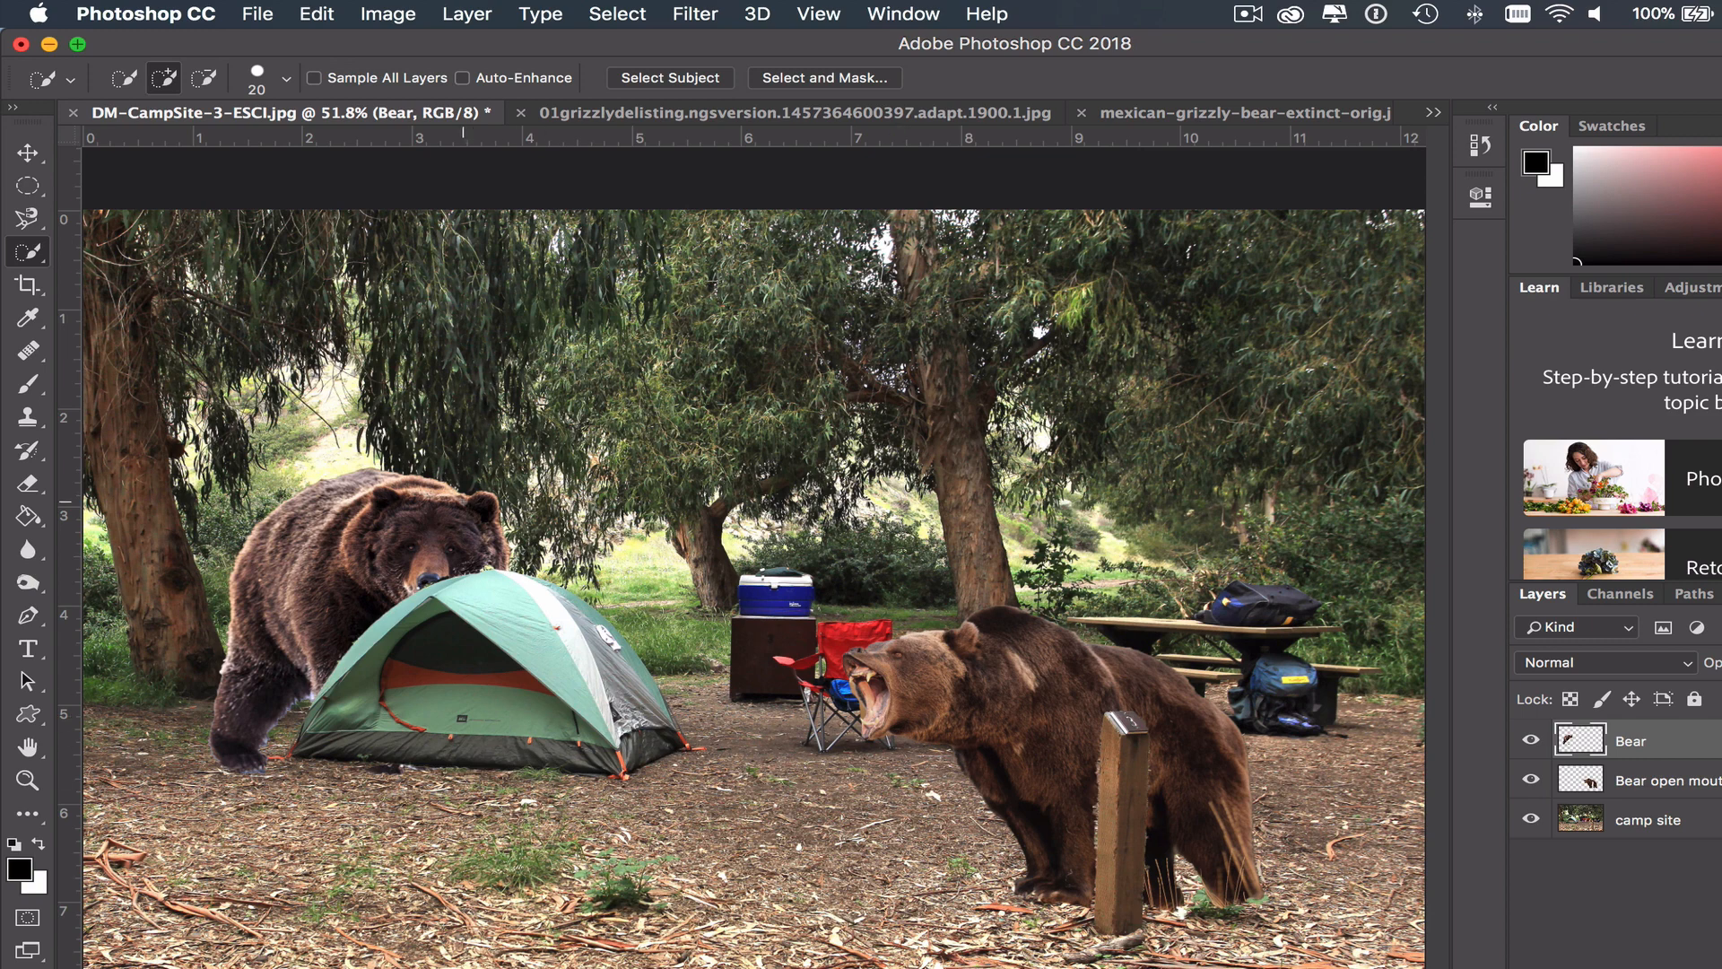
pyautogui.click(1531, 818)
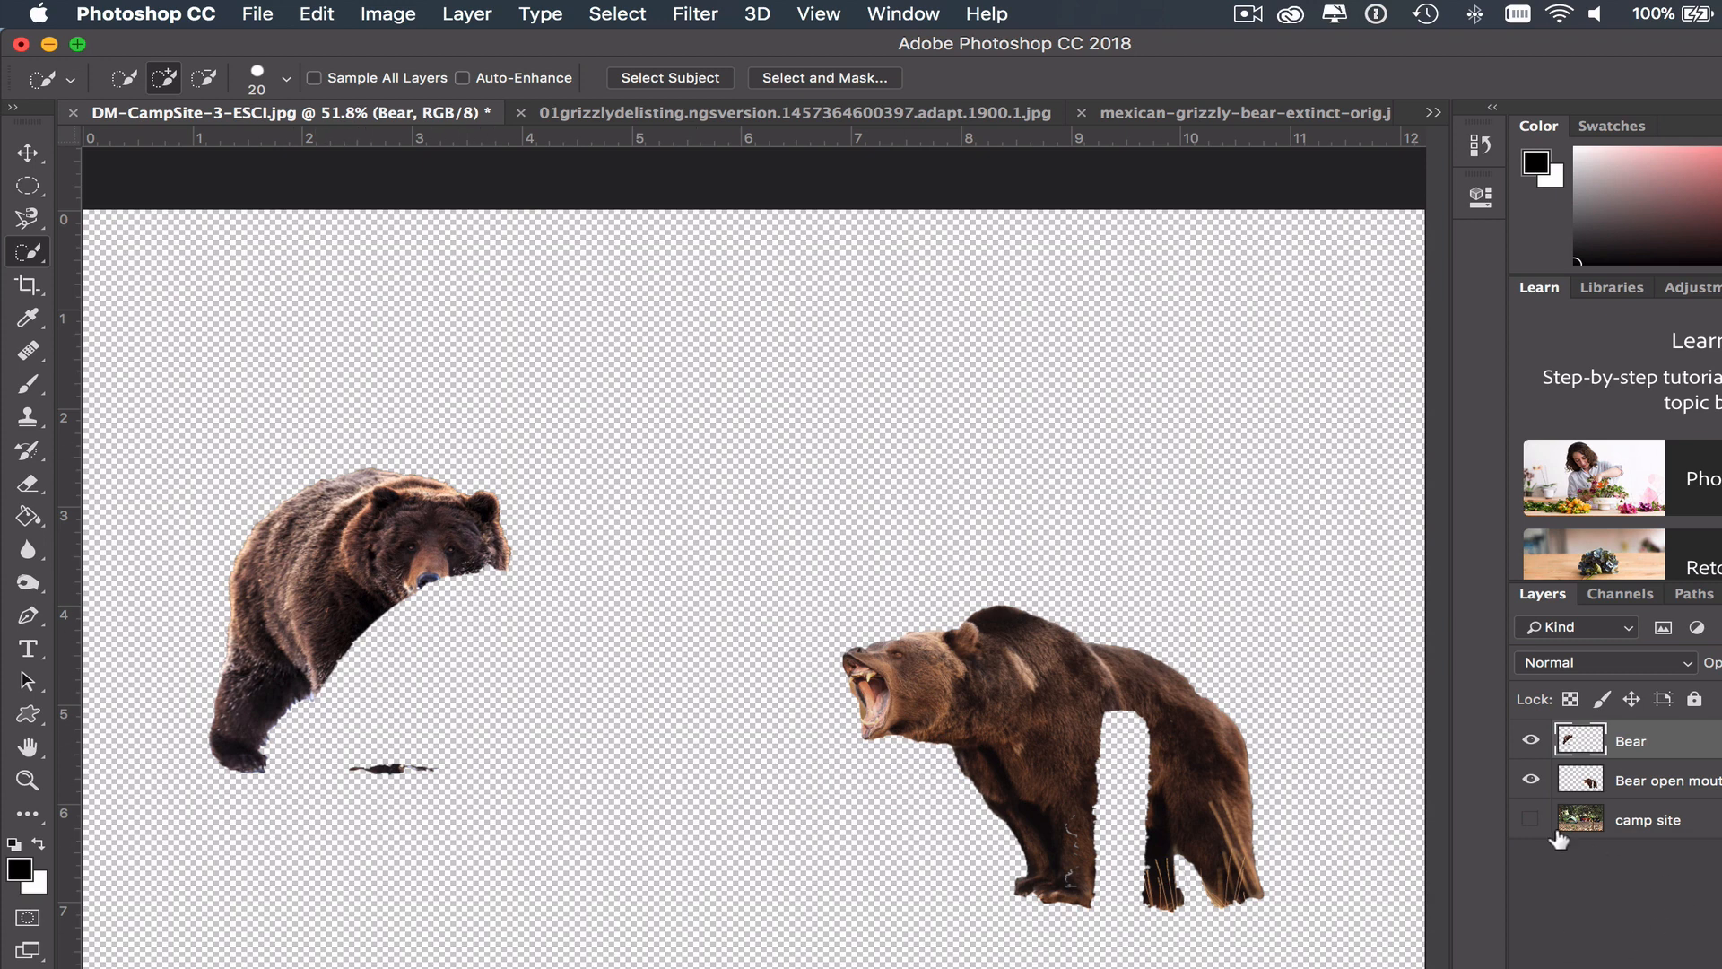
pyautogui.click(1532, 819)
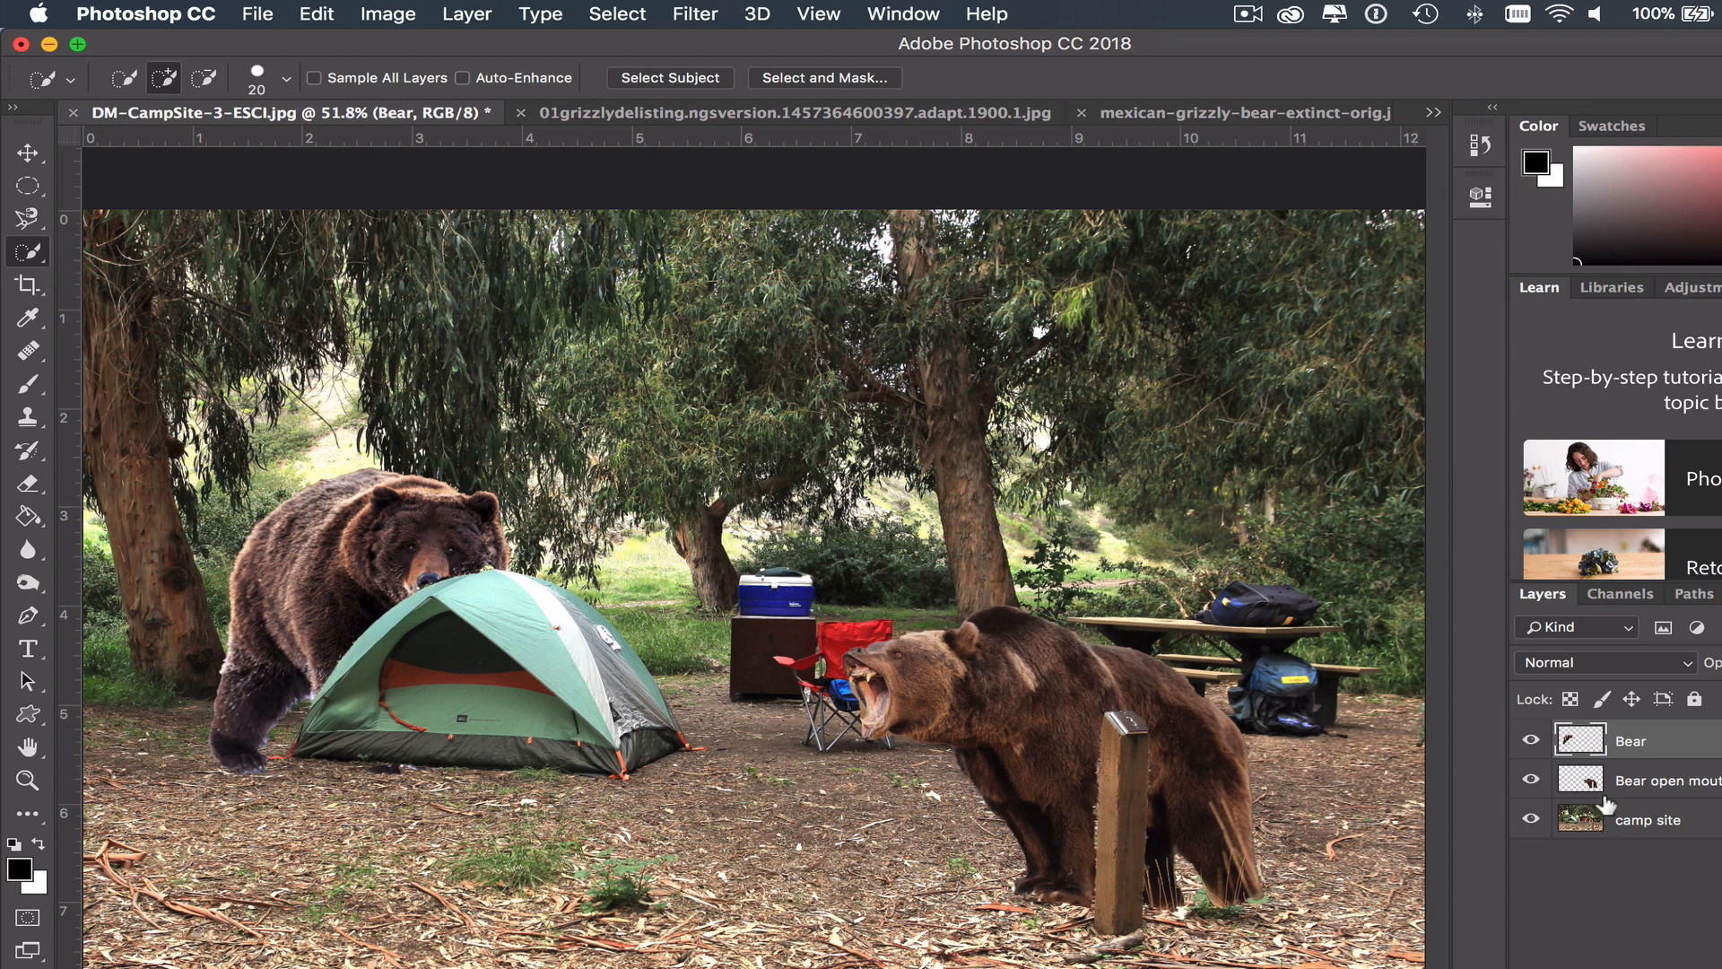
# - Step back through the history to undo the tent-shaped cut in the Bear layer
pyautogui.click(317, 14)
pyautogui.click(362, 92)
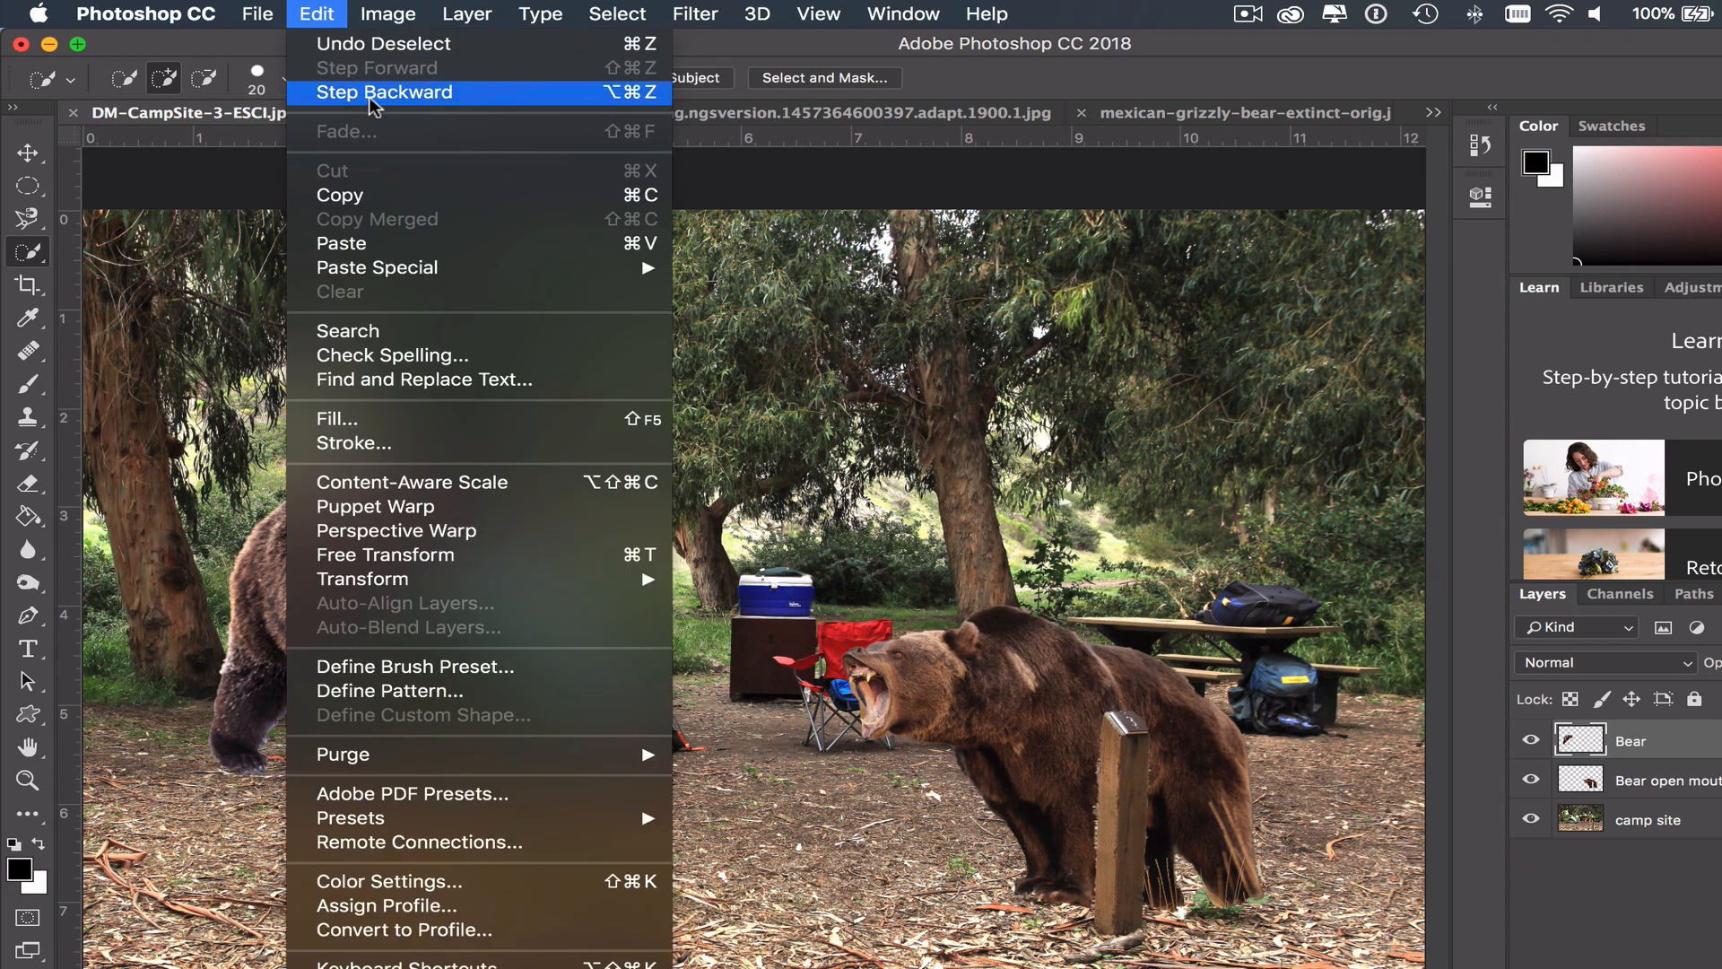
pyautogui.click(327, 13)
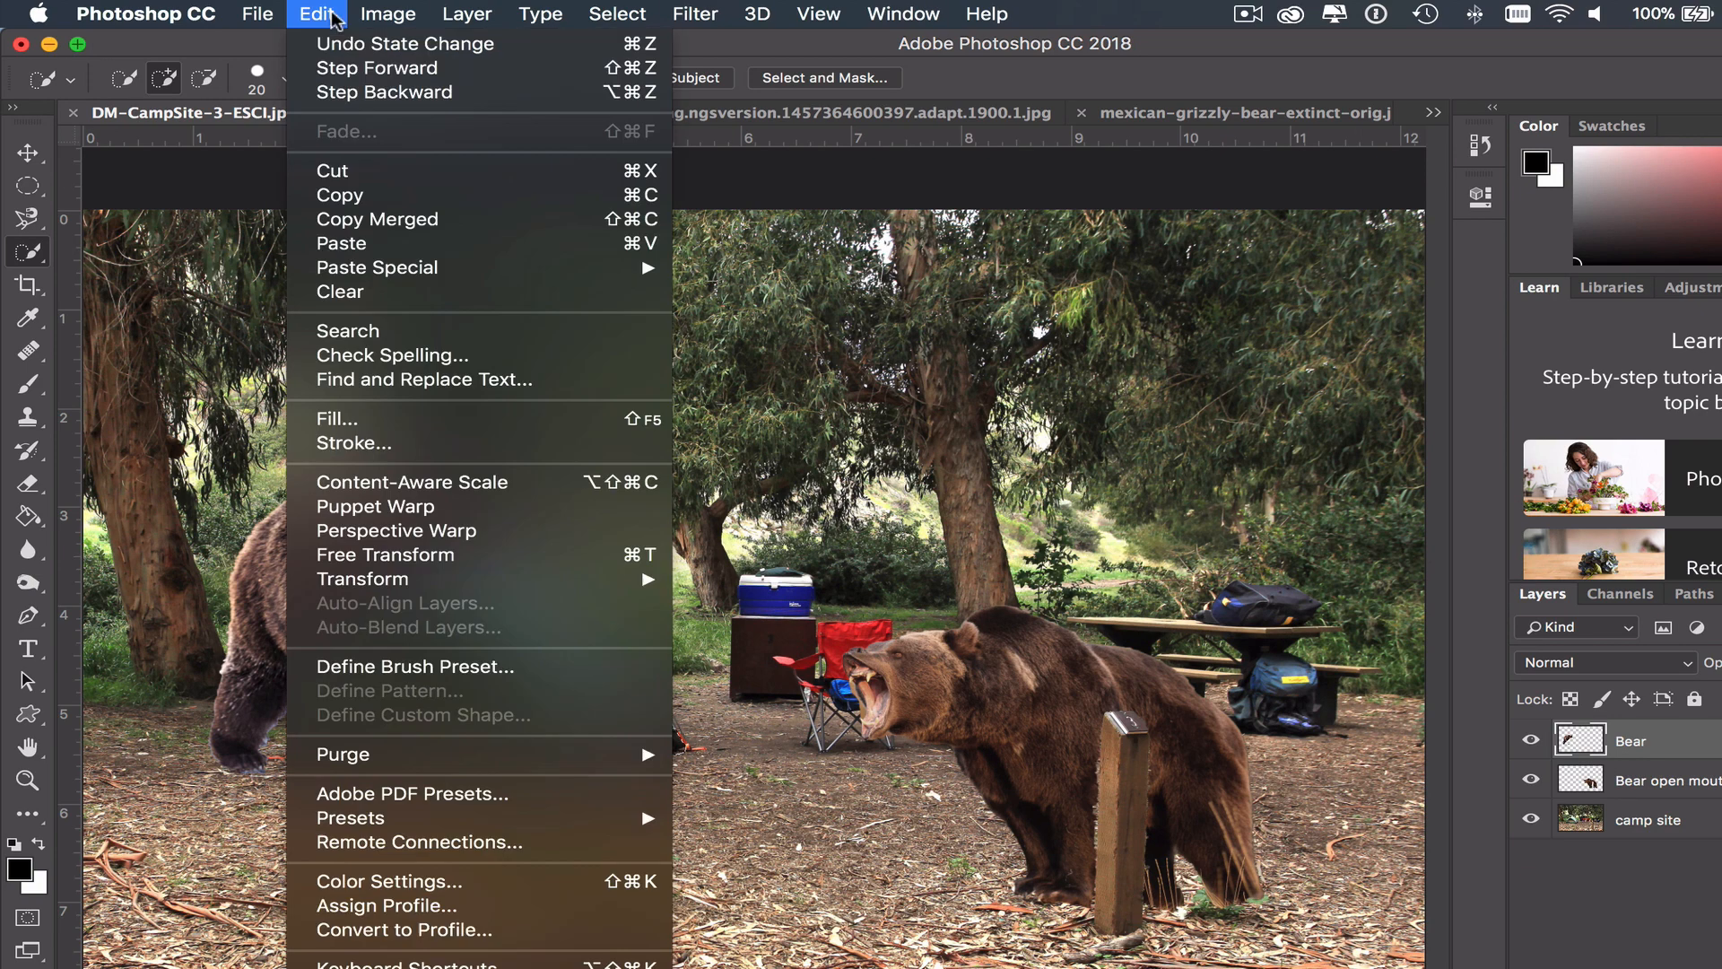
pyautogui.click(361, 92)
pyautogui.click(327, 14)
pyautogui.click(330, 11)
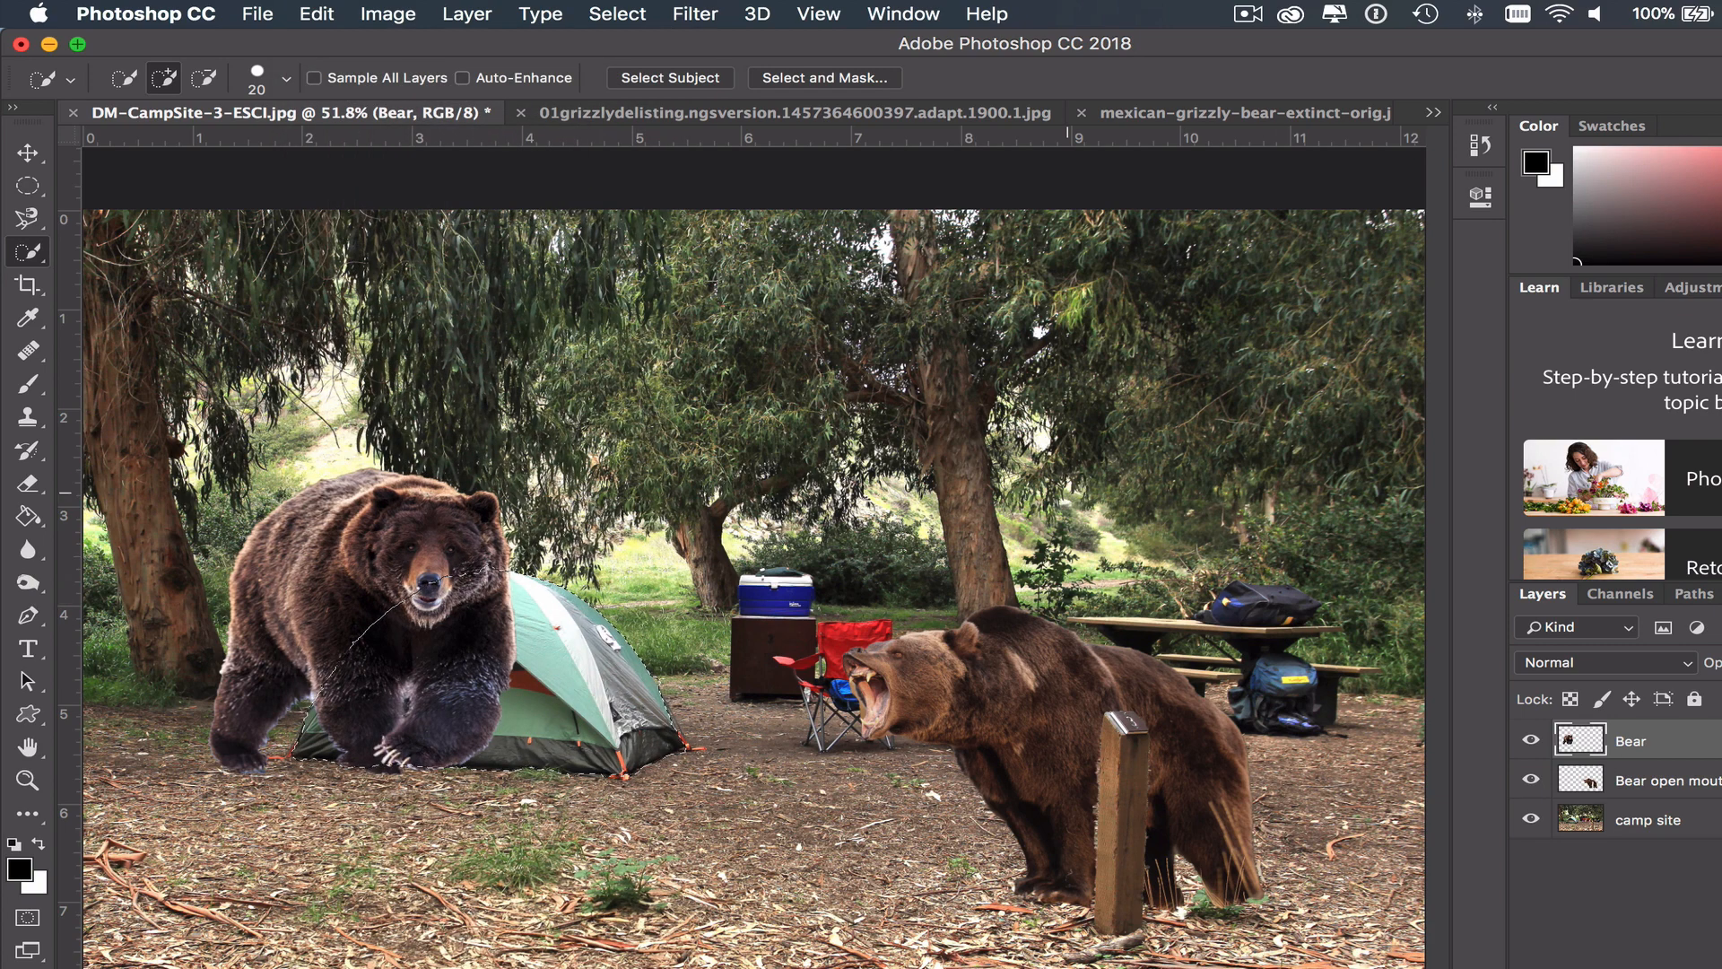
# - Step forward through the history to reapply the tent-shaped cut in the Bear layer
pyautogui.click(324, 13)
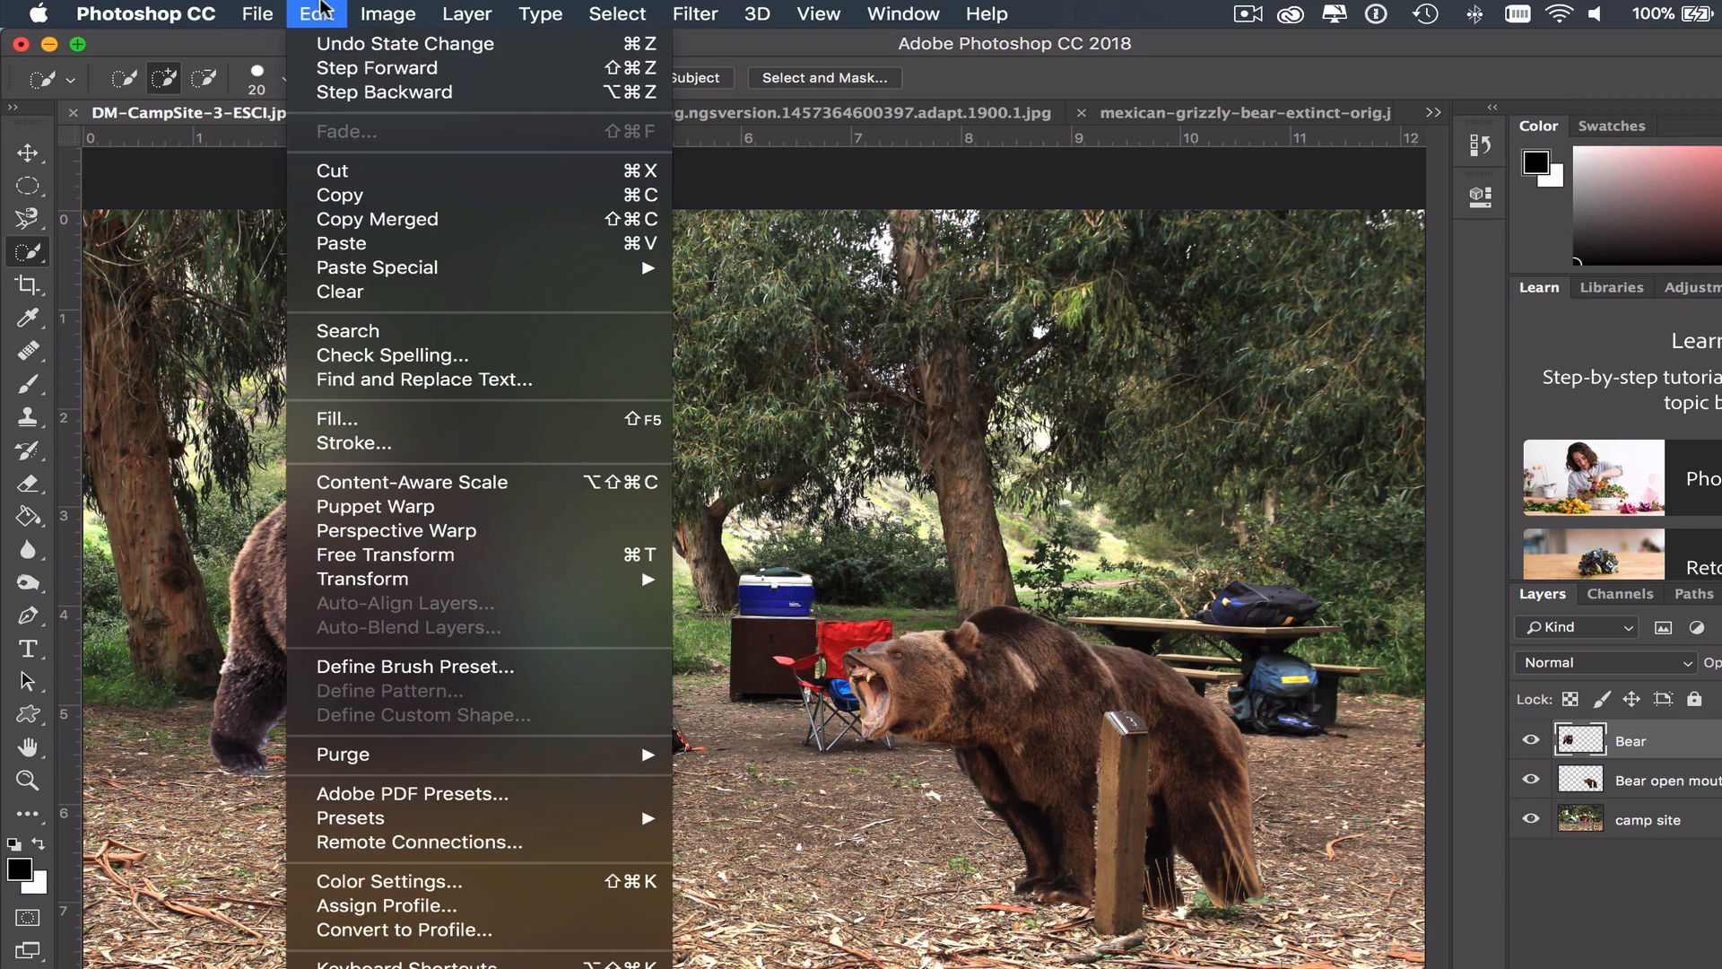
pyautogui.click(389, 68)
pyautogui.click(327, 9)
pyautogui.click(325, 6)
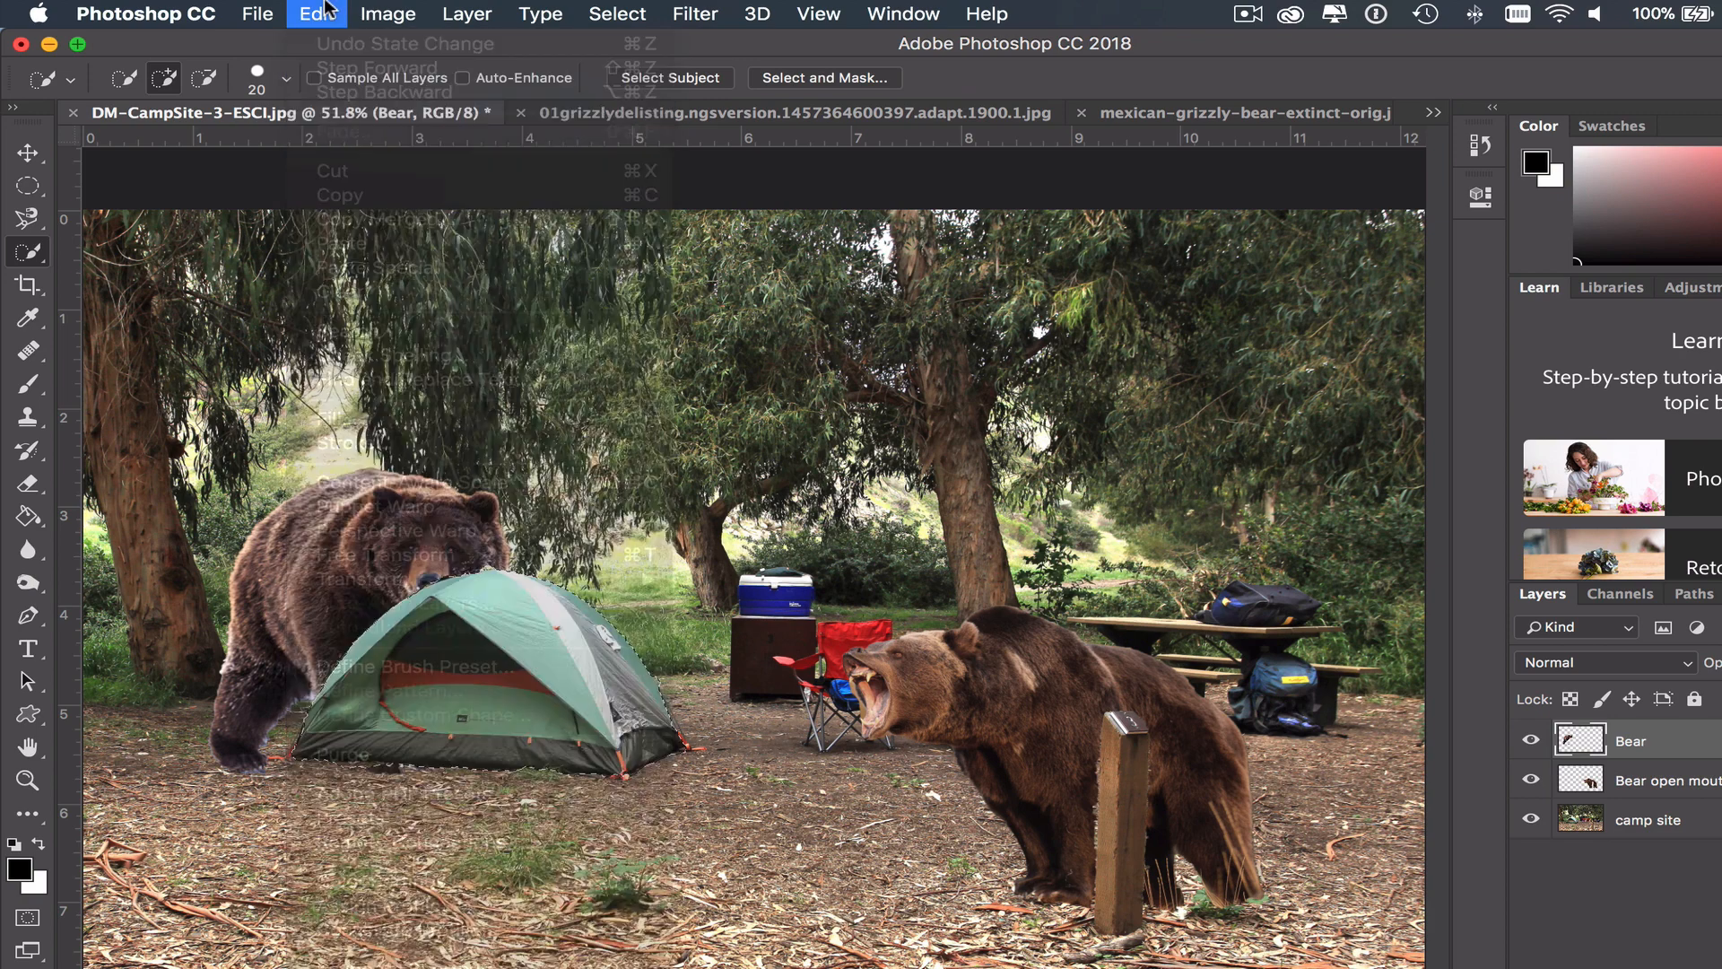